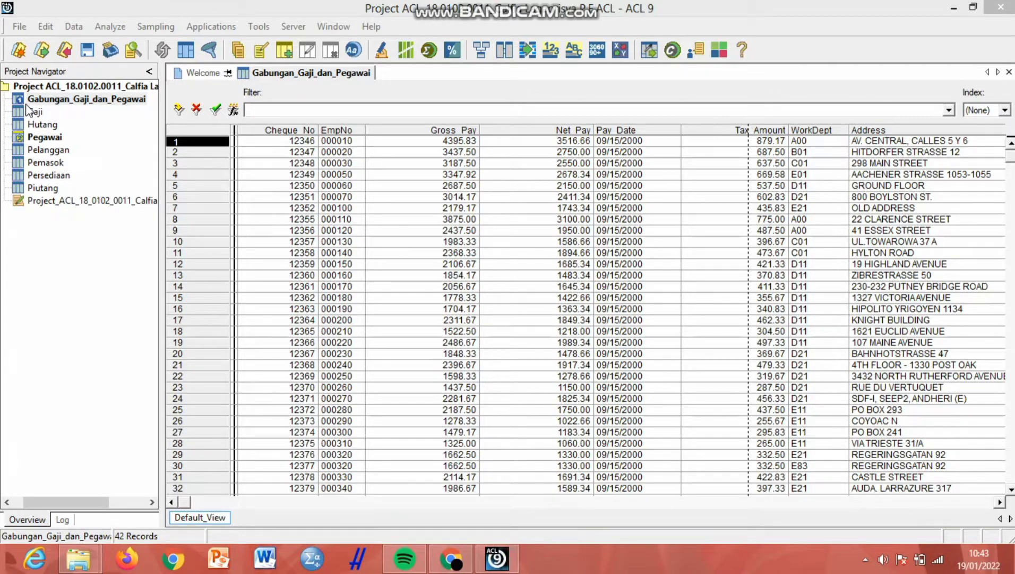
# Open the Gaji table and run Verify on all of its fields, from Cheque_No through WorkDept.
pyautogui.click(32, 113)
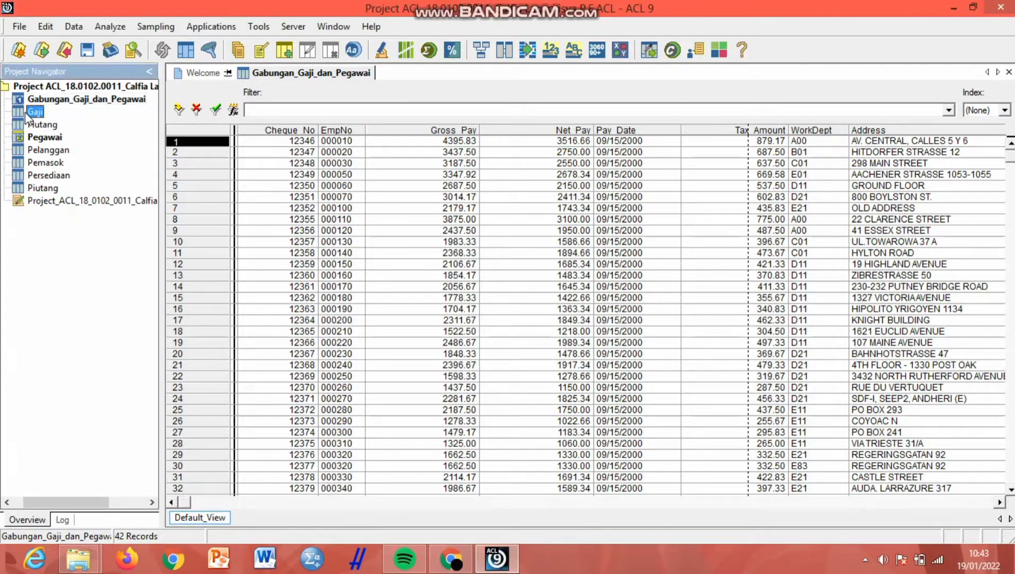
pyautogui.click(35, 113)
pyautogui.doubleClick(17, 112)
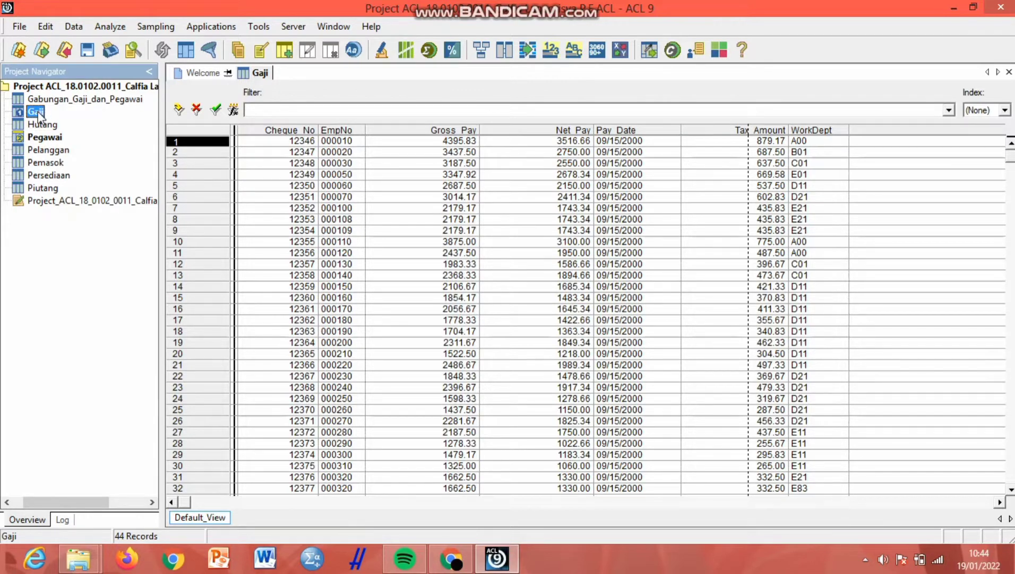
pyautogui.click(82, 29)
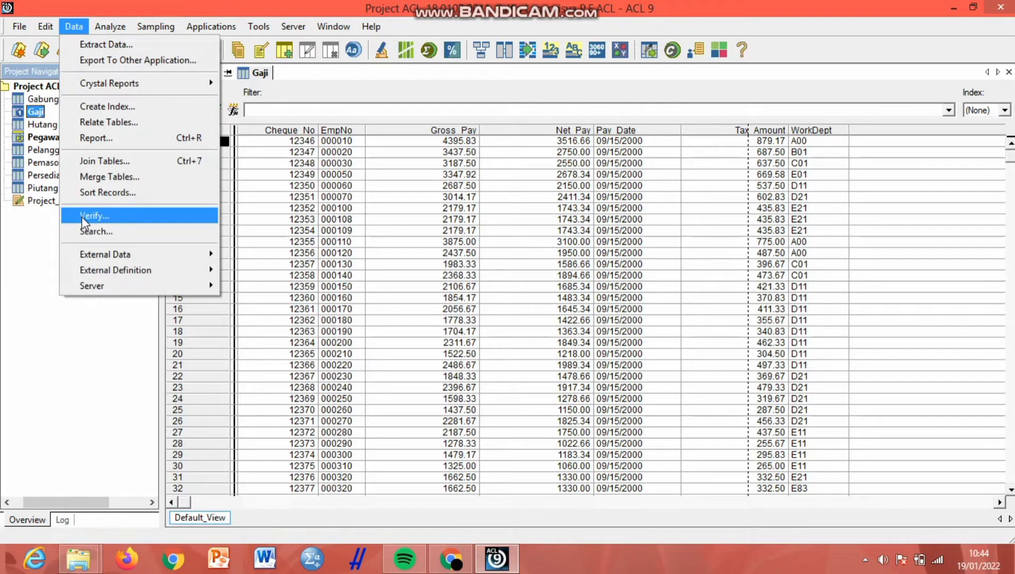
pyautogui.click(83, 217)
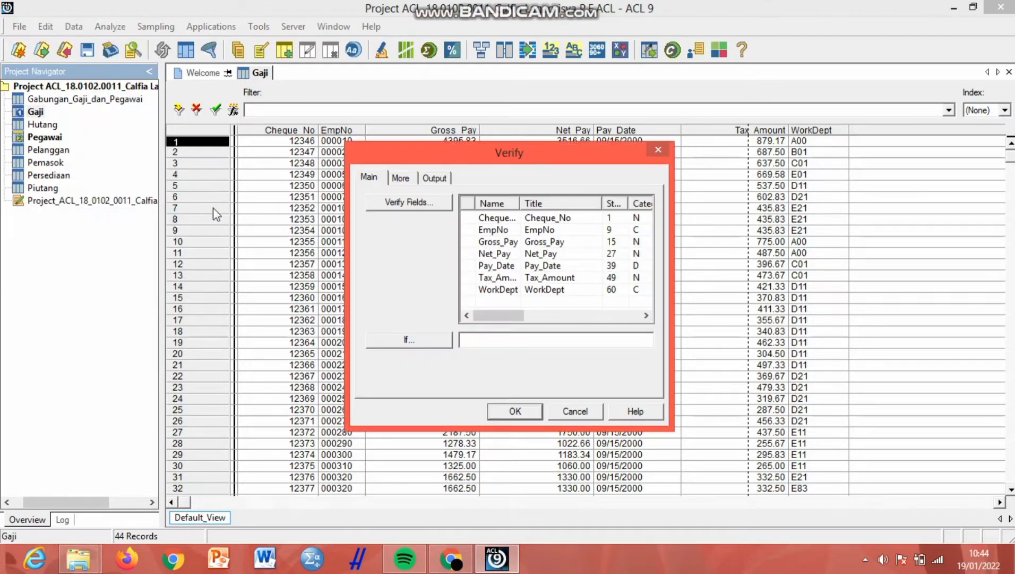
pyautogui.click(415, 203)
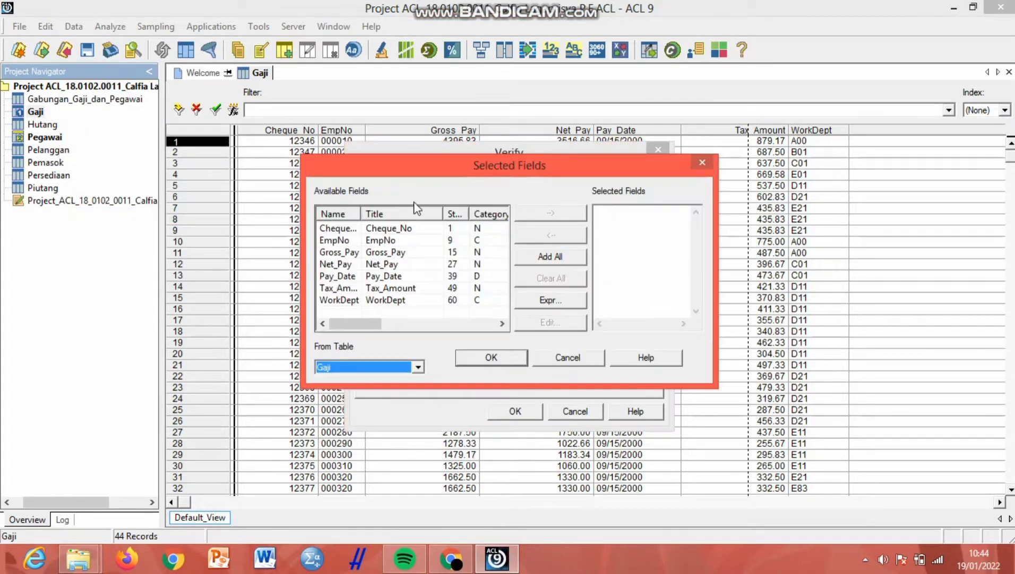
pyautogui.click(550, 256)
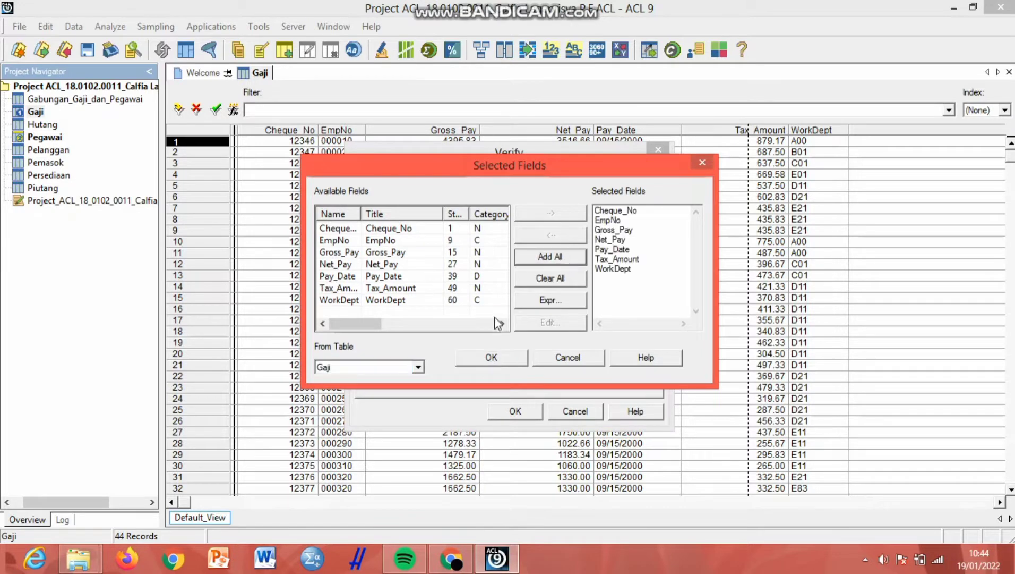
pyautogui.click(493, 357)
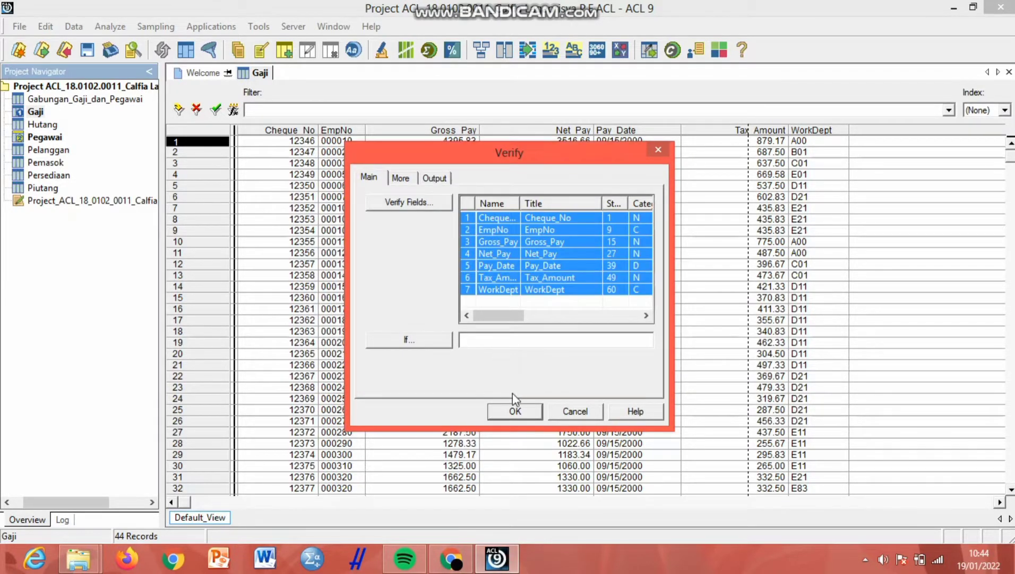
pyautogui.click(515, 411)
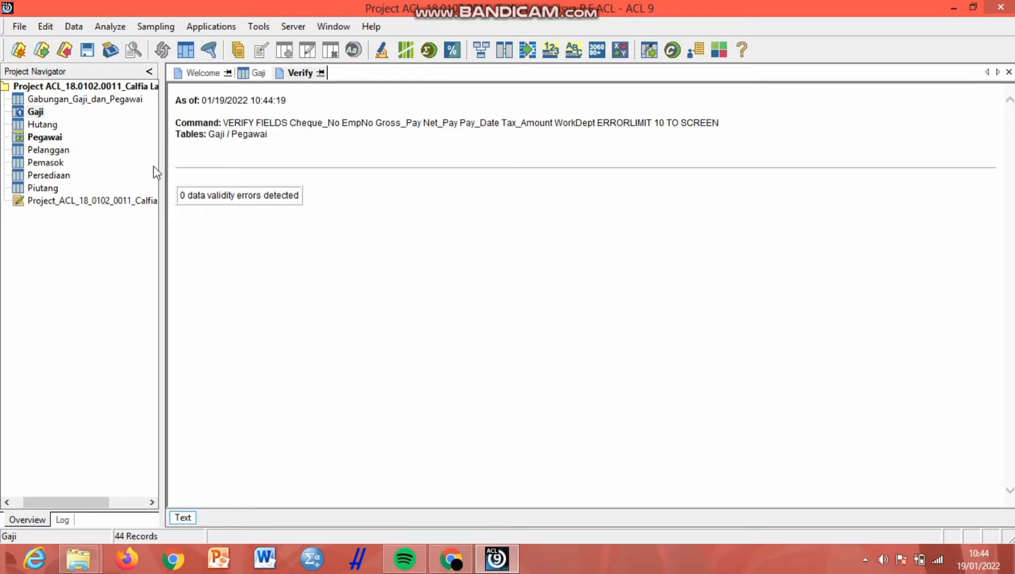
# Open the Hutang table and run Verify on all of its fields, from Invoice_Amount through Vendor_No.
pyautogui.doubleClick(18, 127)
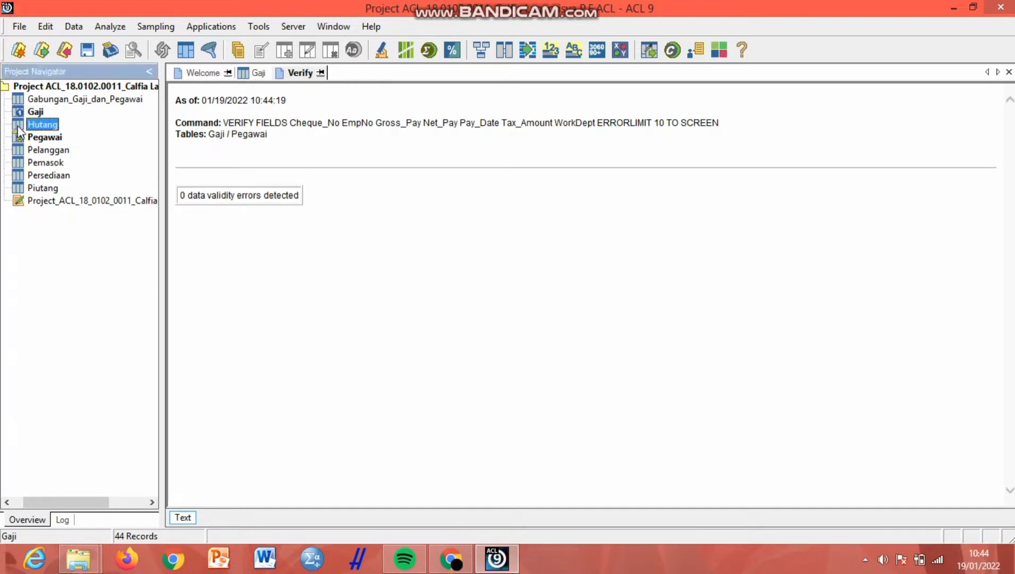
pyautogui.click(73, 27)
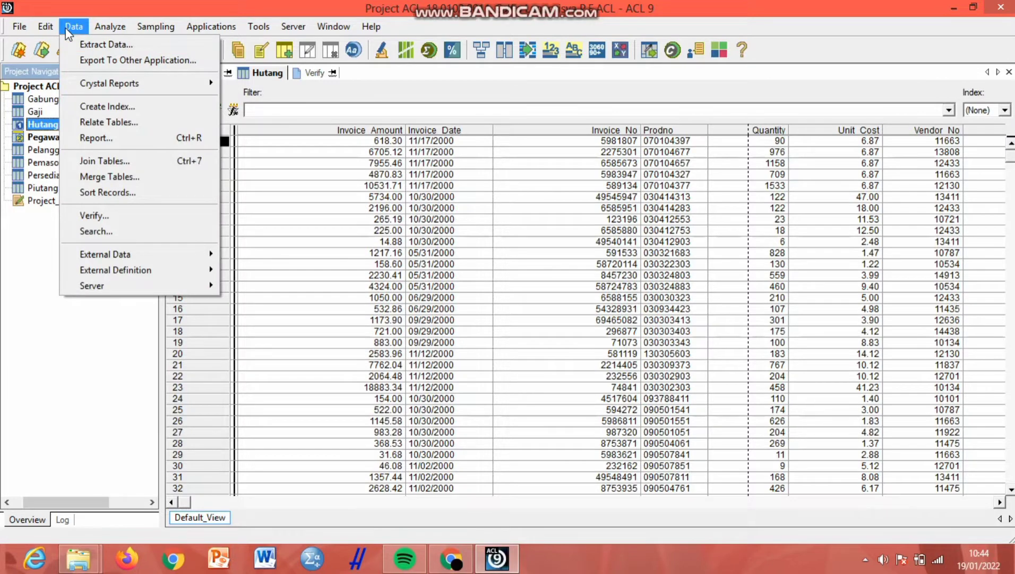
pyautogui.click(102, 216)
pyautogui.click(401, 204)
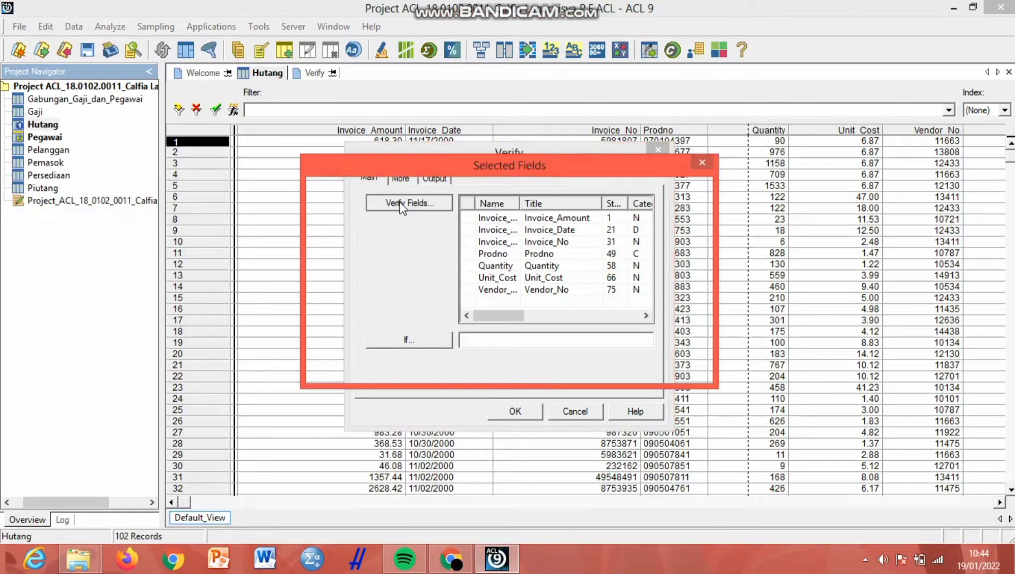
pyautogui.click(569, 257)
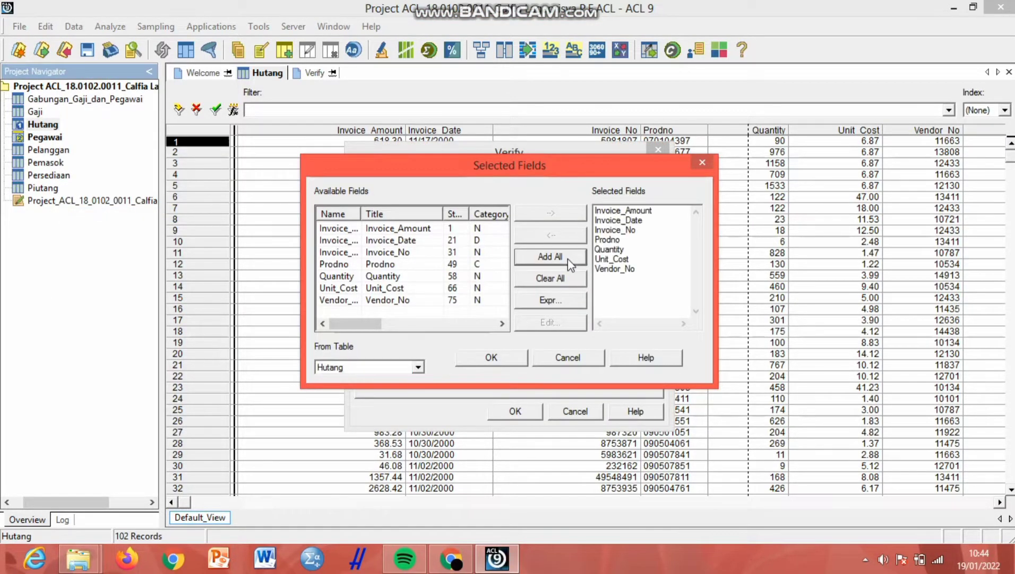
pyautogui.click(489, 358)
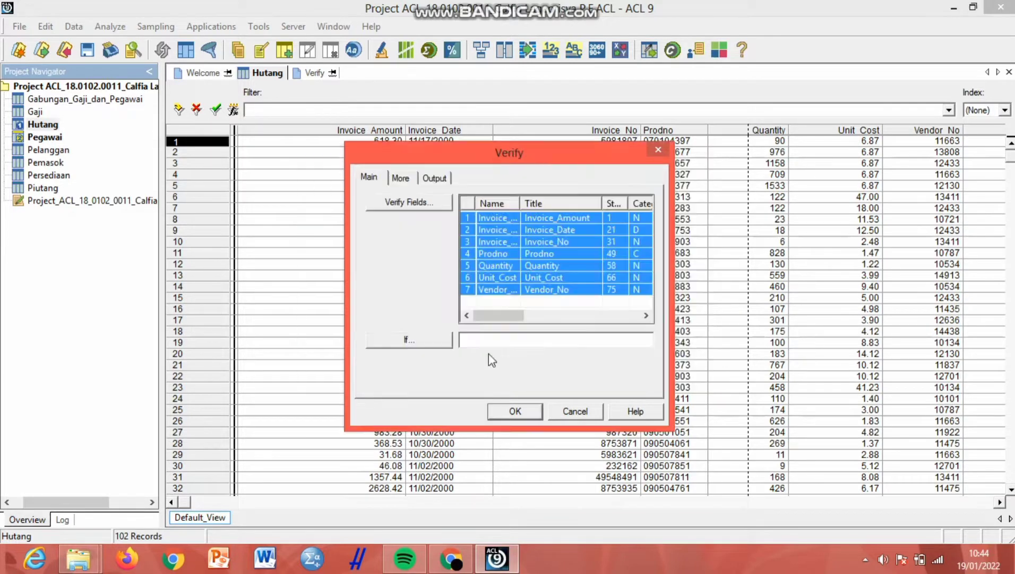
pyautogui.click(514, 410)
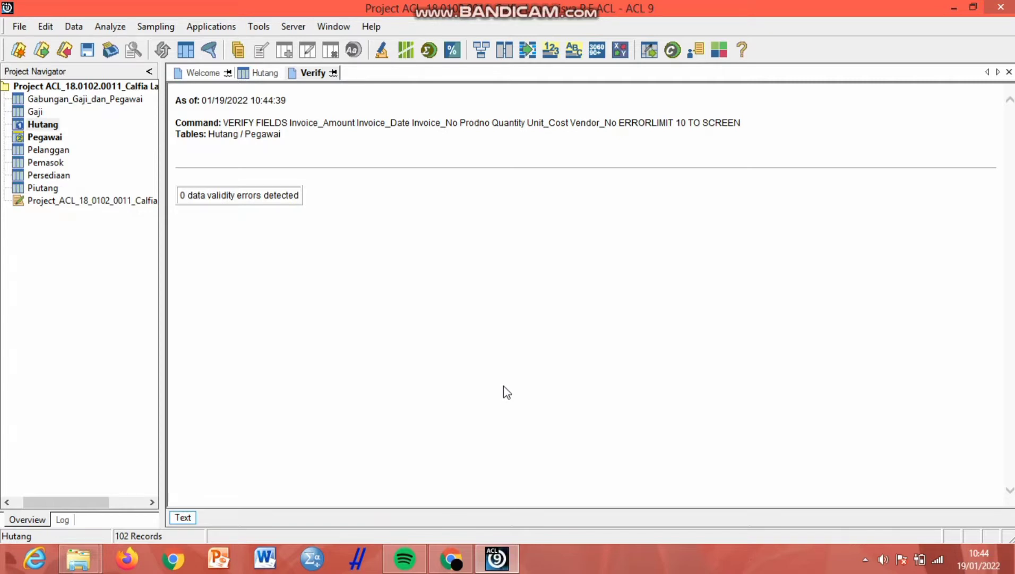
# Open the Pegawai table and run Verify on all of its fields, from Address through WorkDept.
pyautogui.doubleClick(14, 137)
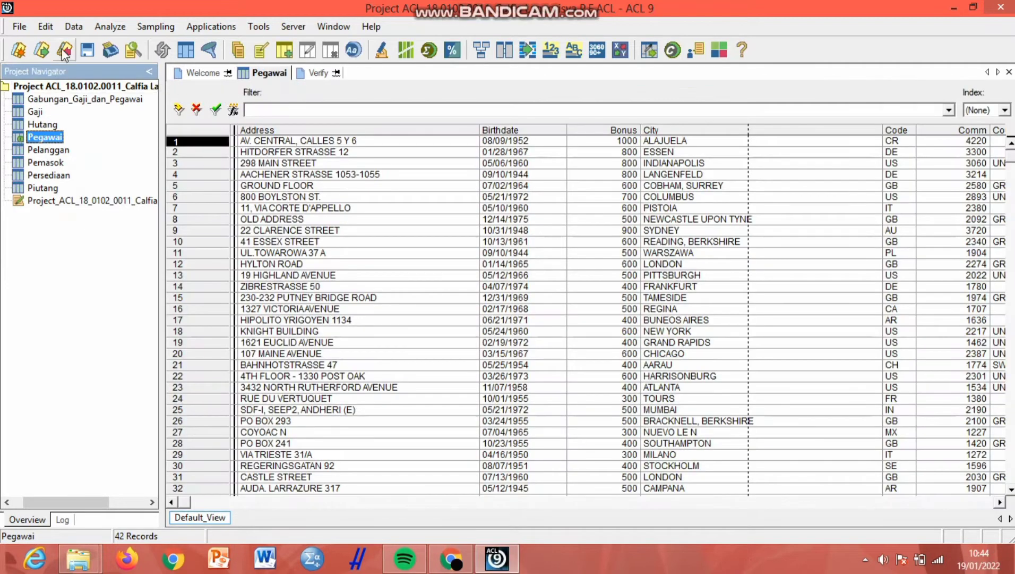
pyautogui.click(70, 23)
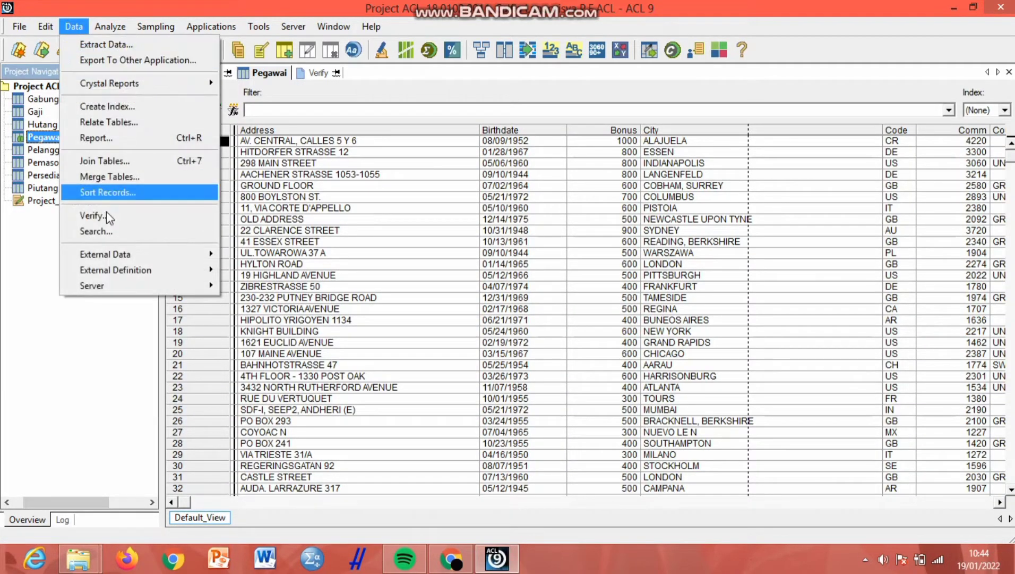
pyautogui.click(106, 212)
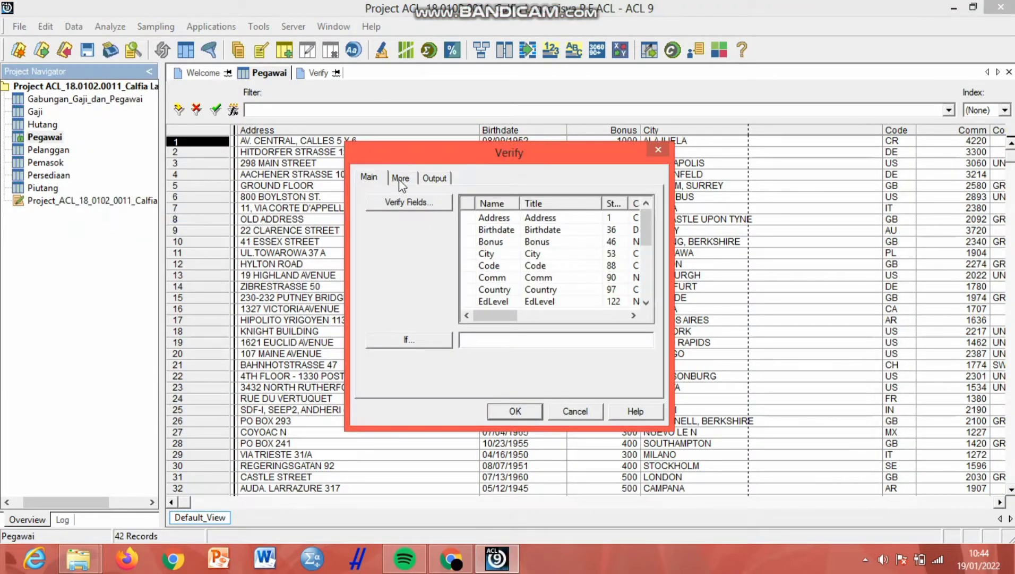
pyautogui.click(404, 204)
pyautogui.click(551, 257)
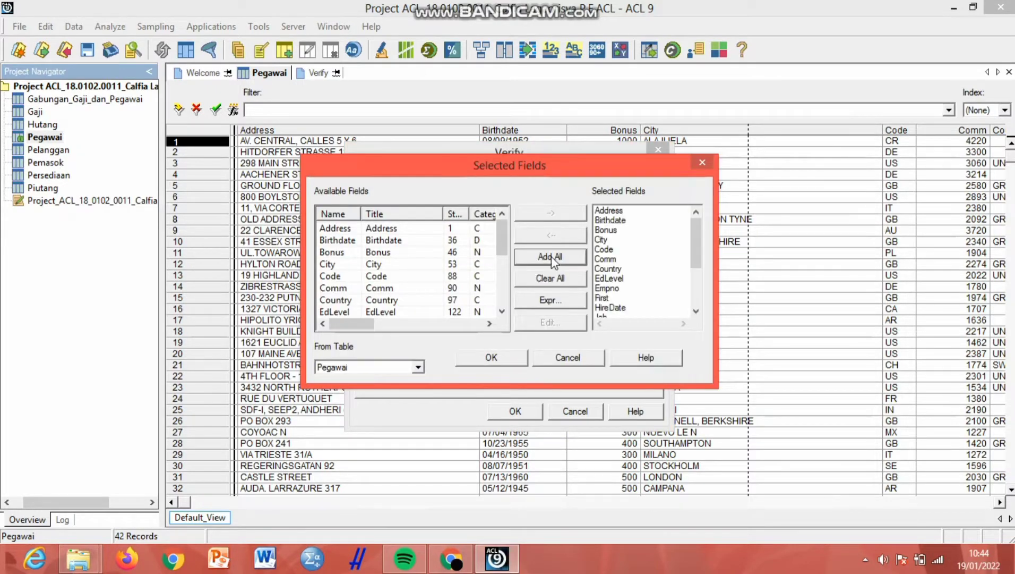
pyautogui.click(490, 359)
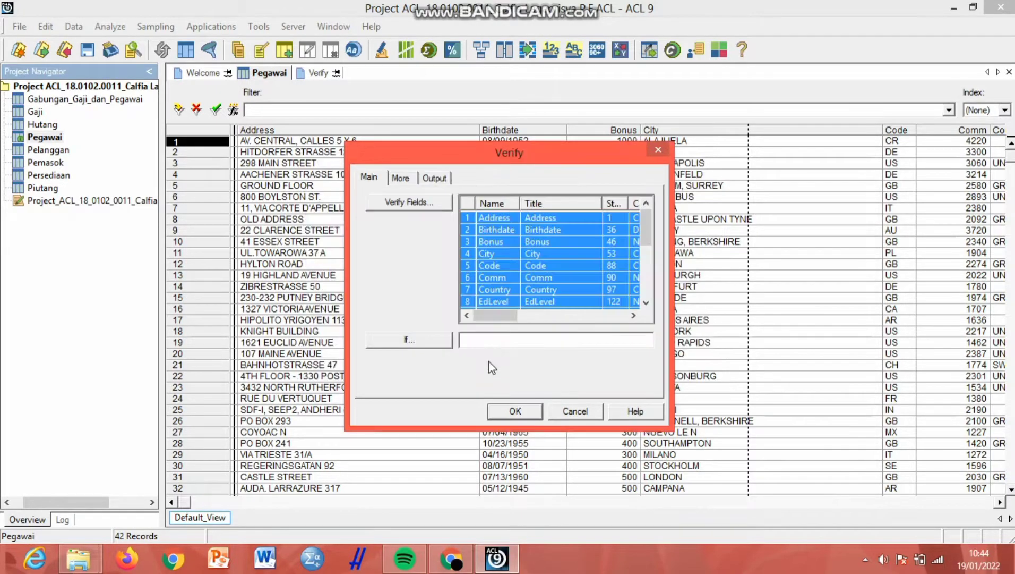
pyautogui.click(515, 412)
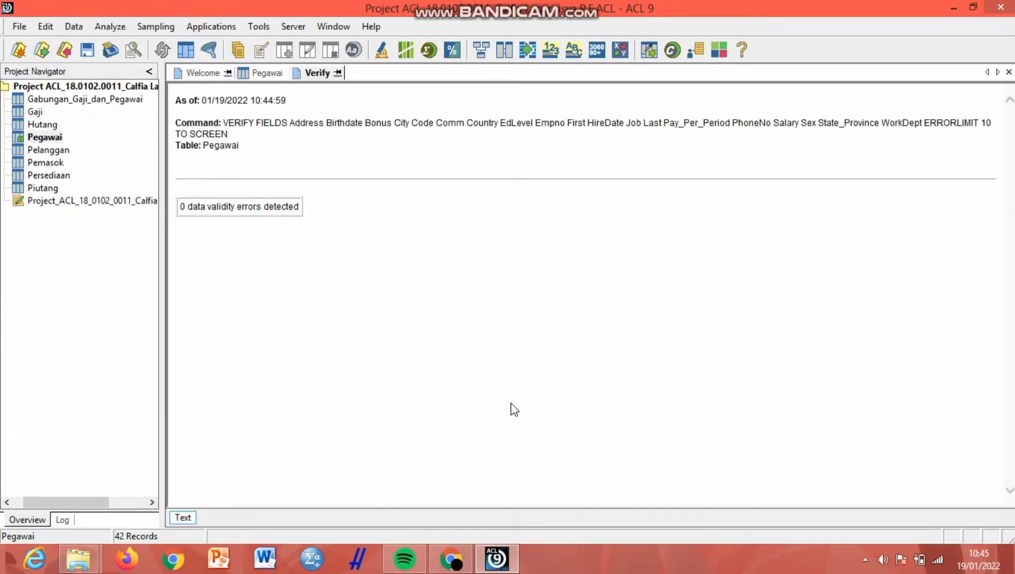
# Open the Pelanggan table and run Verify on all of its fields, from Address through Zip.
pyautogui.doubleClick(47, 149)
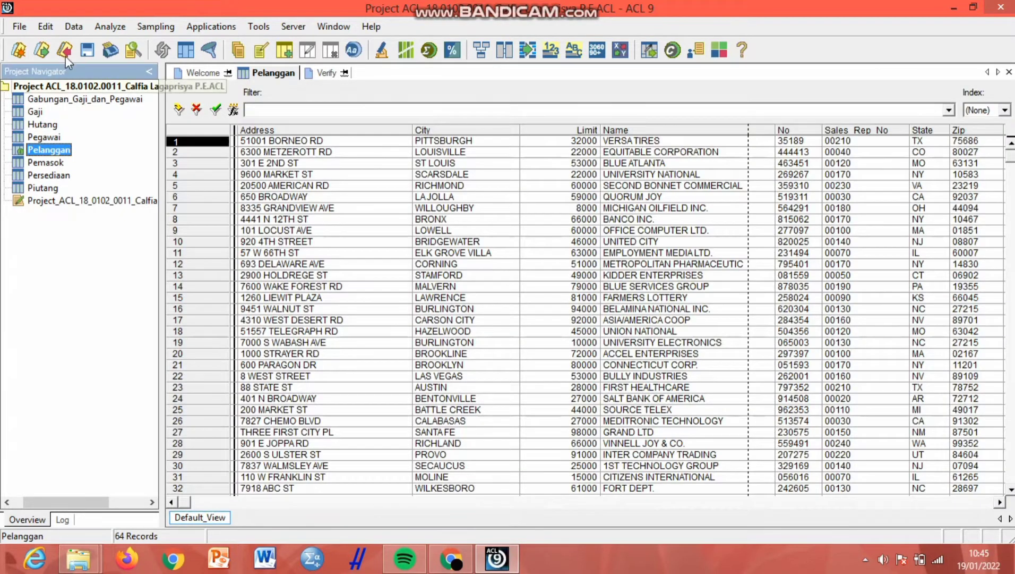
pyautogui.click(85, 26)
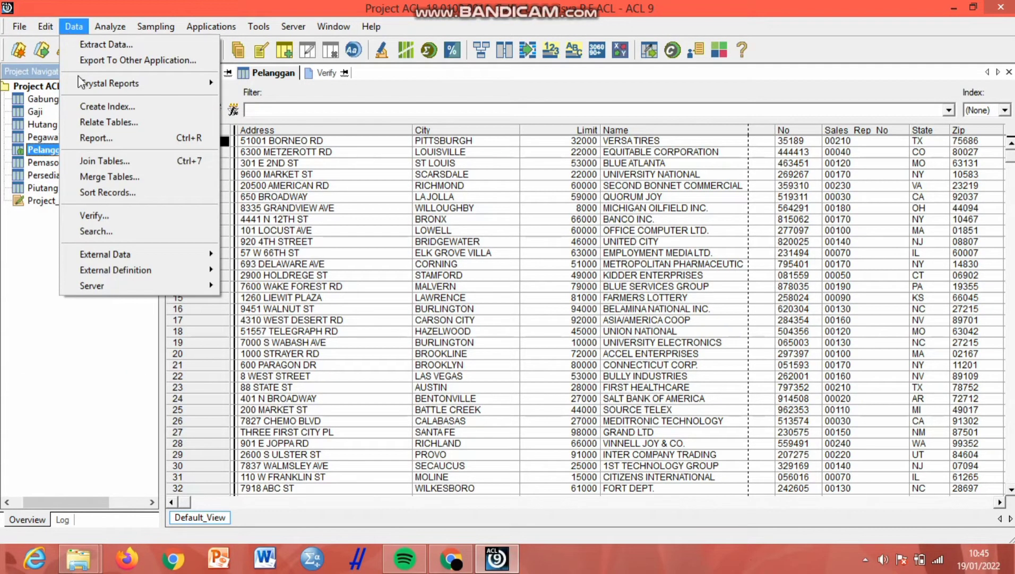
pyautogui.click(93, 216)
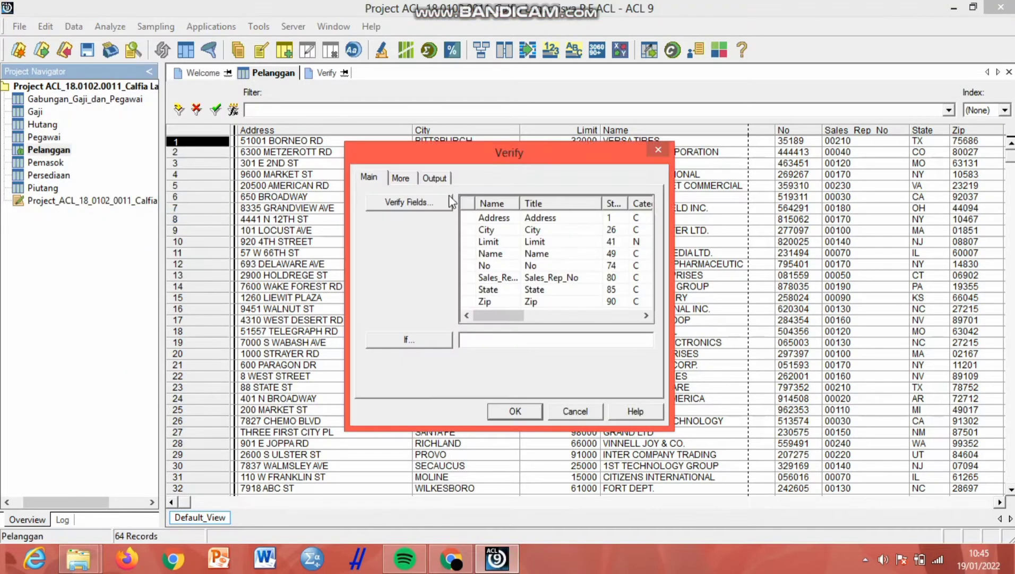
pyautogui.click(407, 203)
pyautogui.click(557, 260)
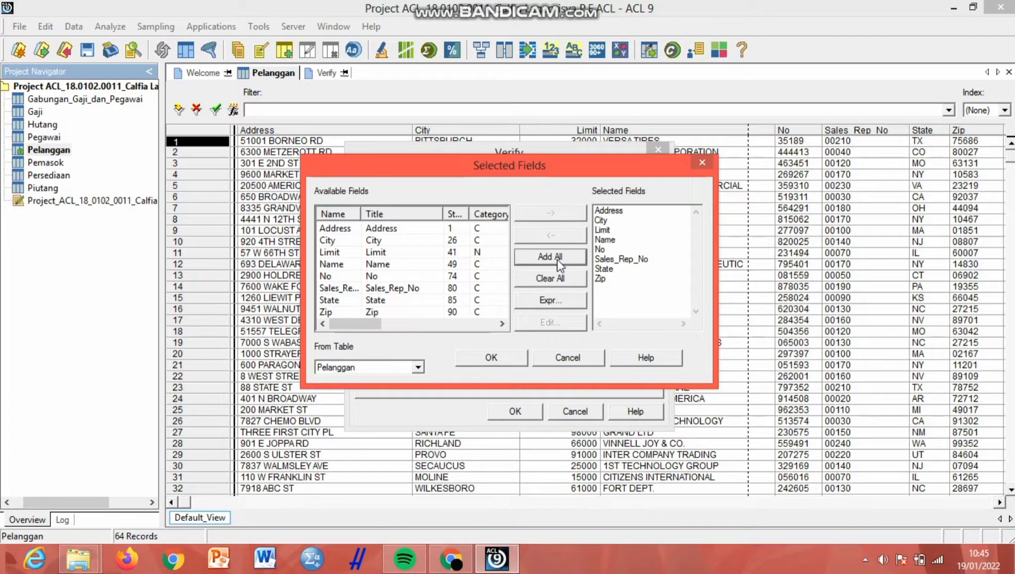
pyautogui.click(482, 358)
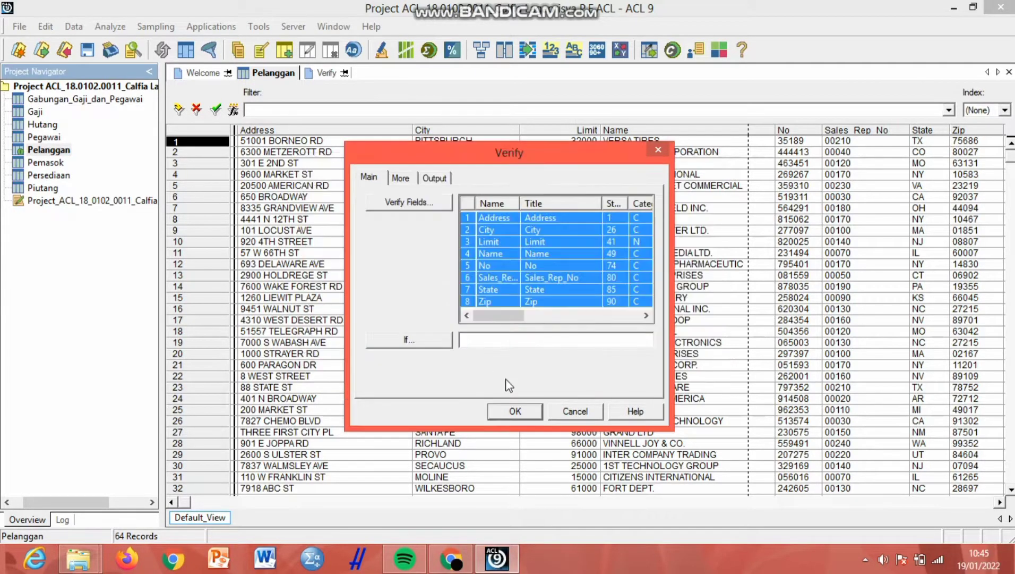
pyautogui.click(512, 412)
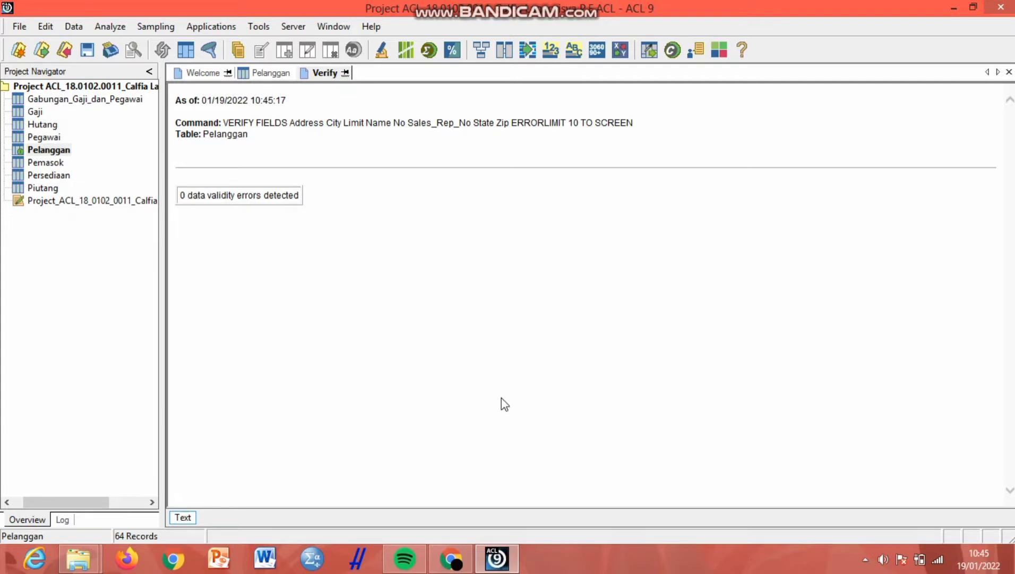
# Open the Pemasok table and run Verify on all of its fields, from Vendor_City through Vendor_ZIP.
pyautogui.doubleClick(19, 165)
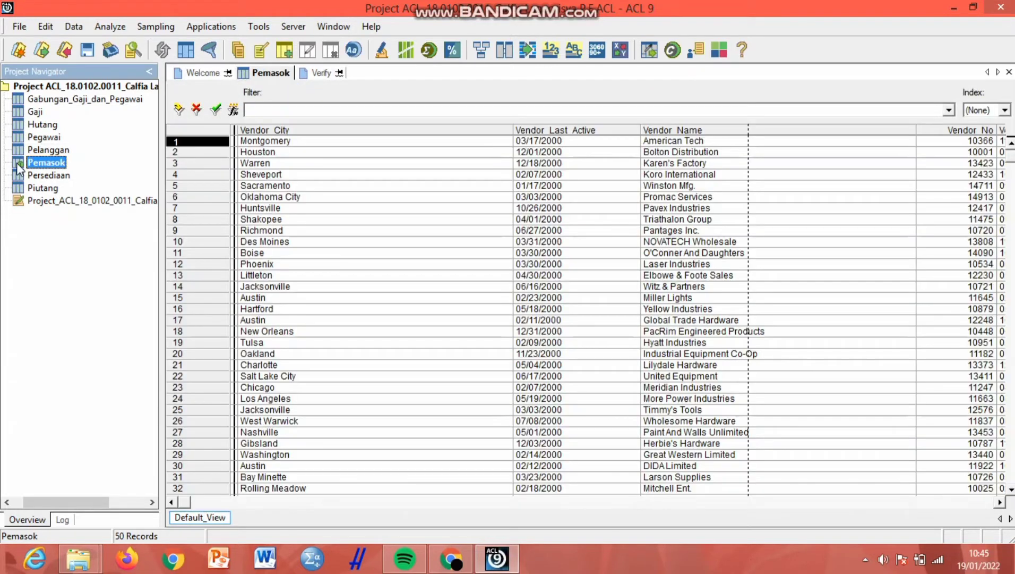
pyautogui.click(71, 27)
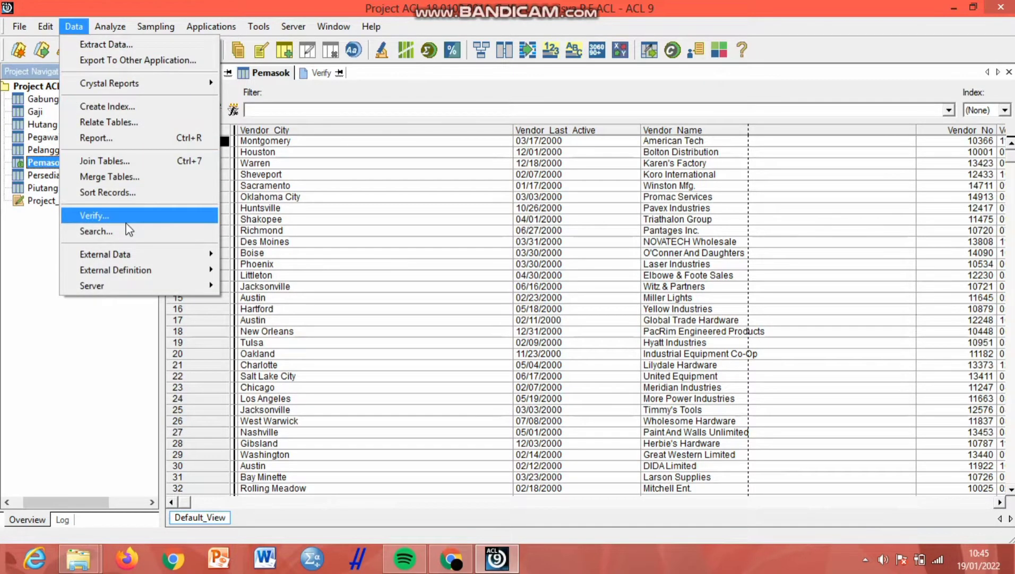
pyautogui.click(106, 219)
pyautogui.click(405, 204)
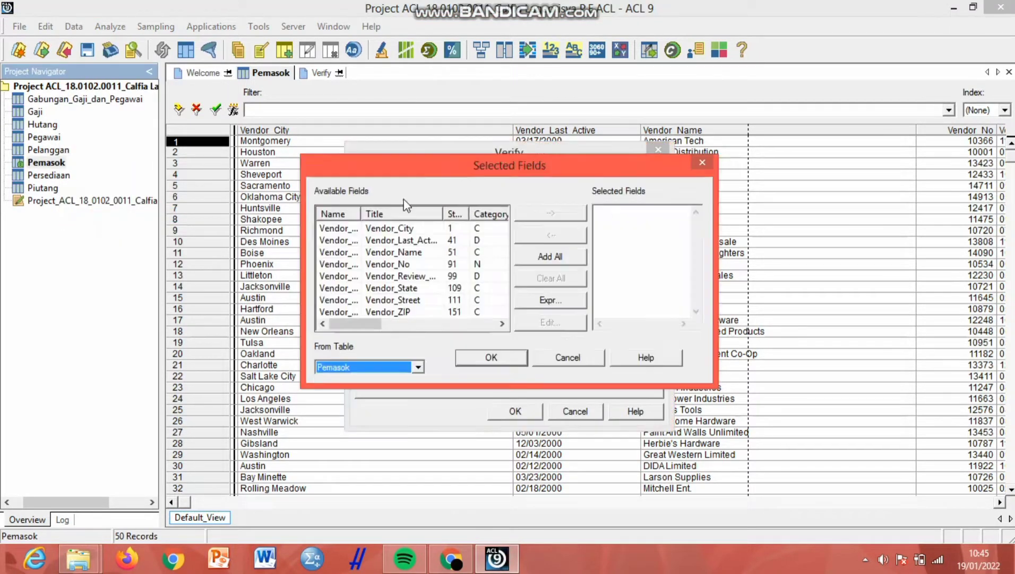
pyautogui.click(543, 257)
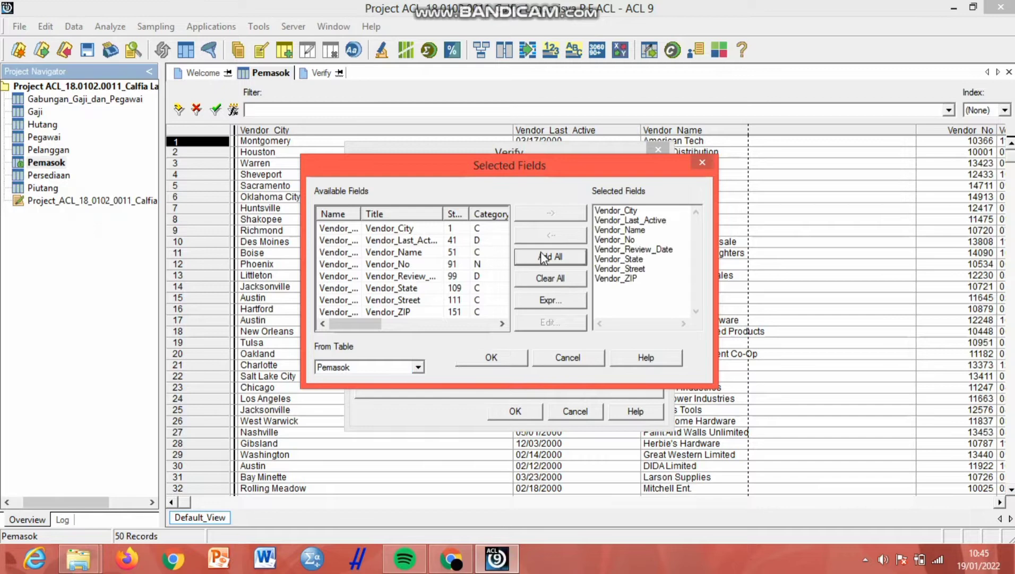
pyautogui.click(490, 357)
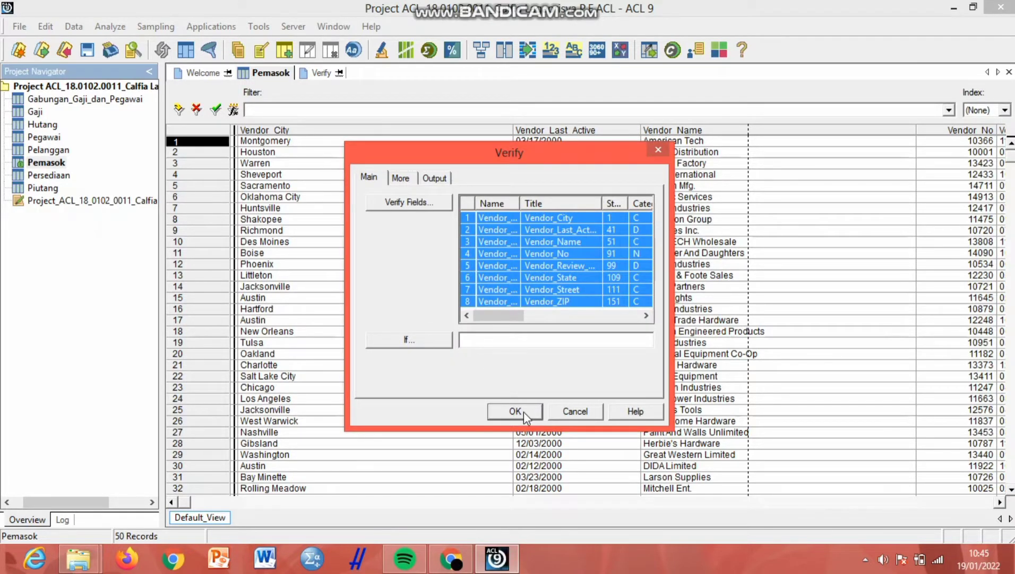
pyautogui.click(516, 411)
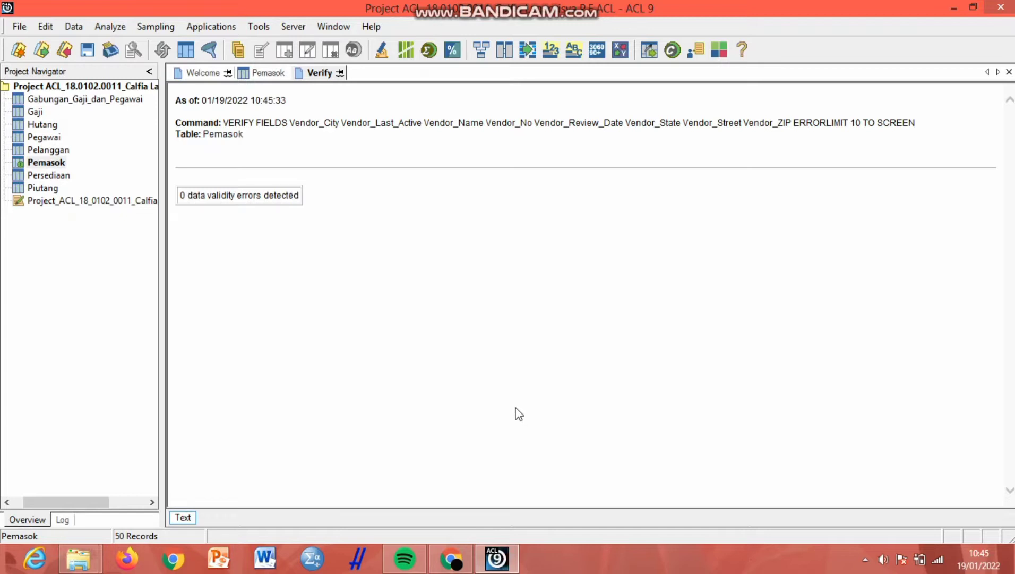
# Open the Persediaan table and run Verify on all of its fields, from CstDte through Value.
pyautogui.doubleClick(19, 177)
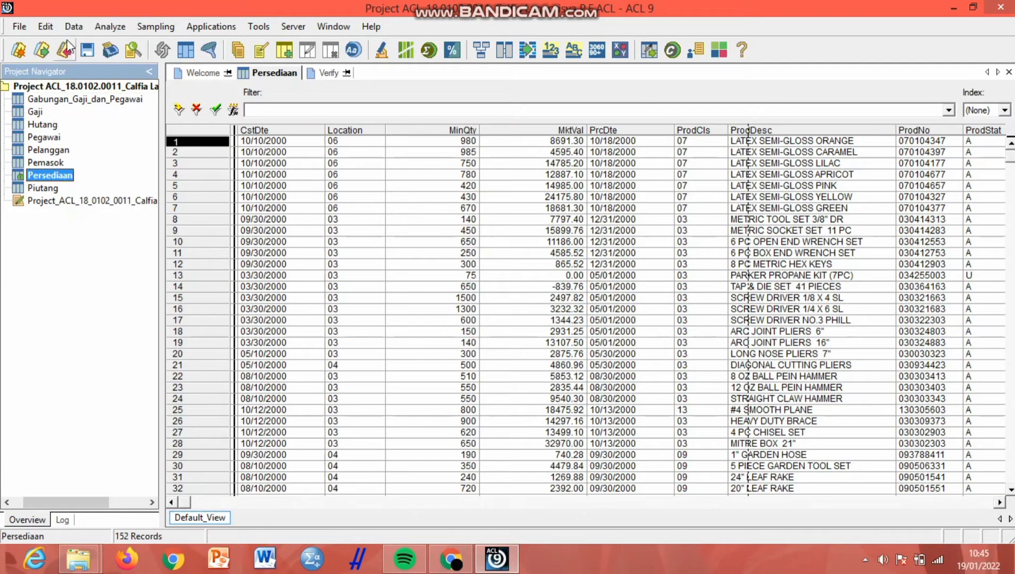
pyautogui.click(69, 24)
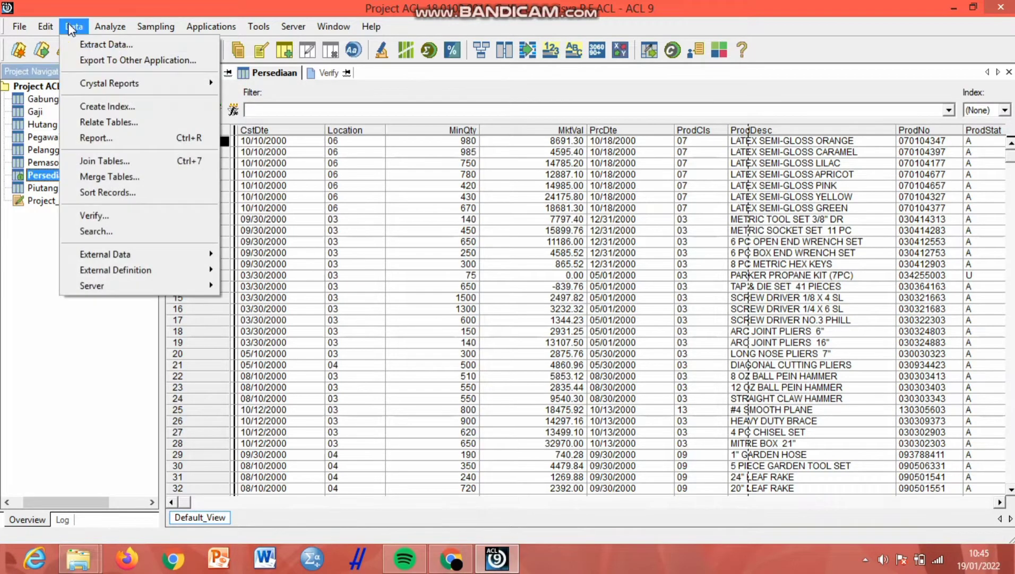
pyautogui.click(110, 216)
pyautogui.click(409, 204)
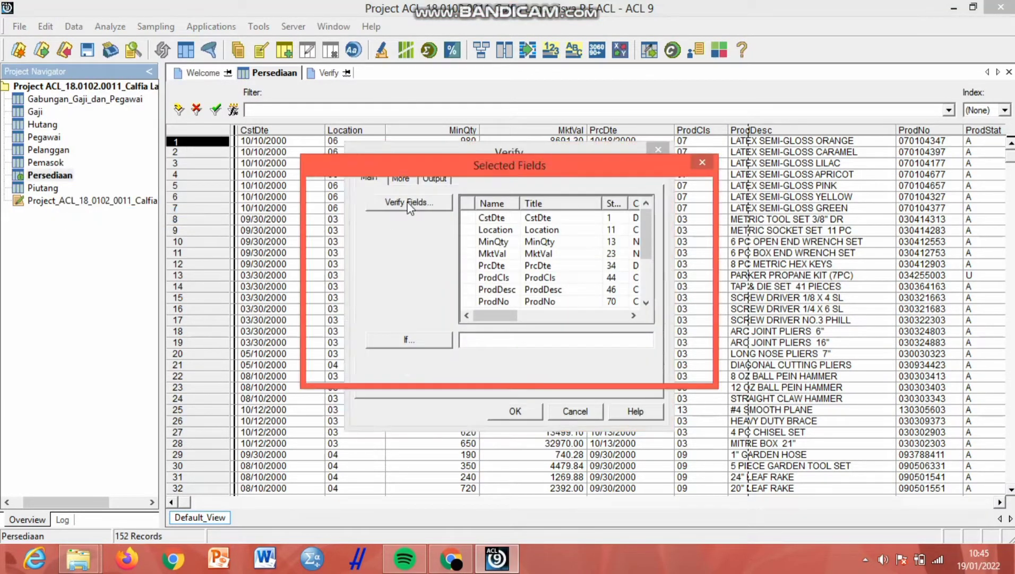
pyautogui.click(552, 258)
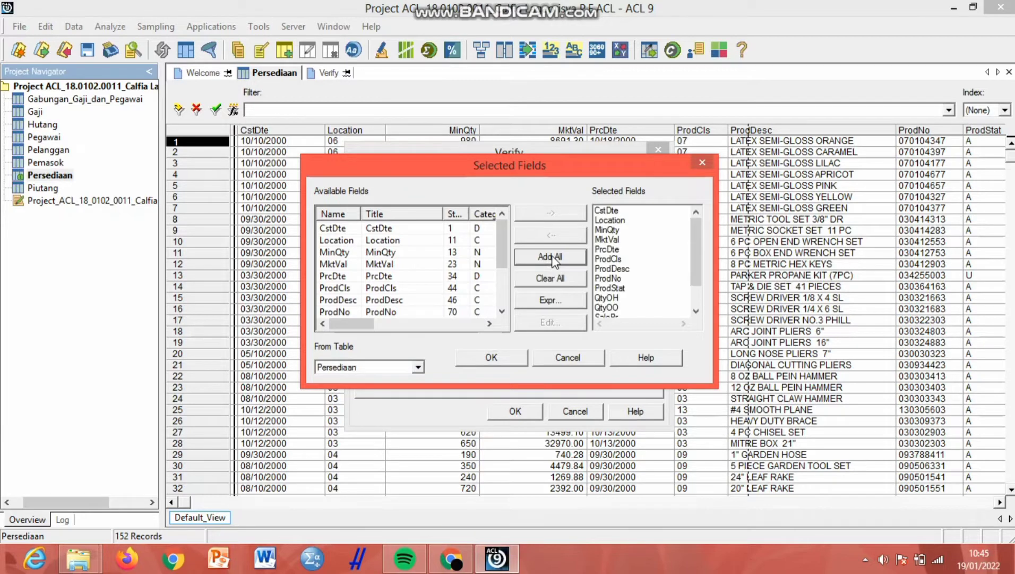
pyautogui.click(491, 357)
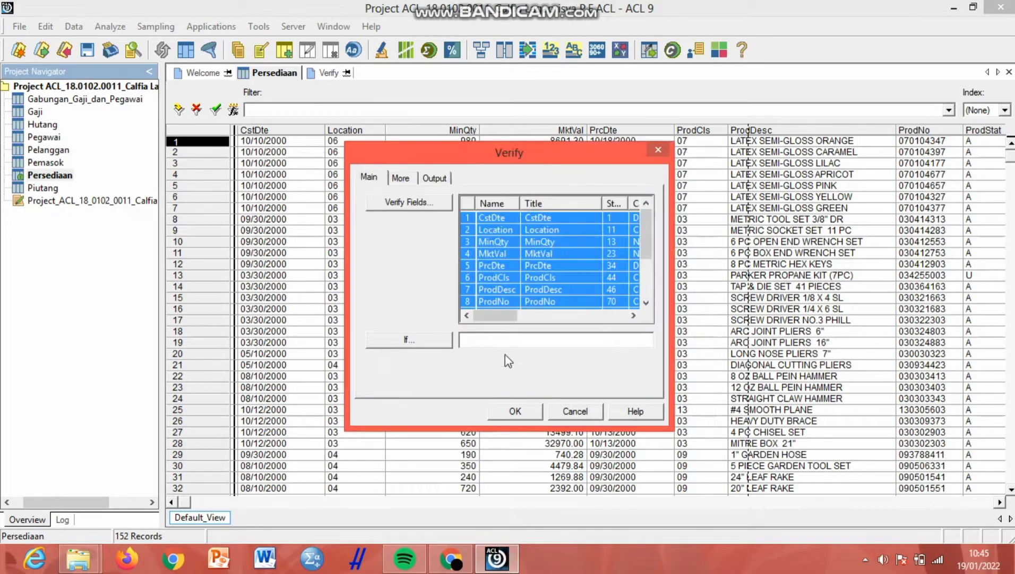
pyautogui.click(515, 411)
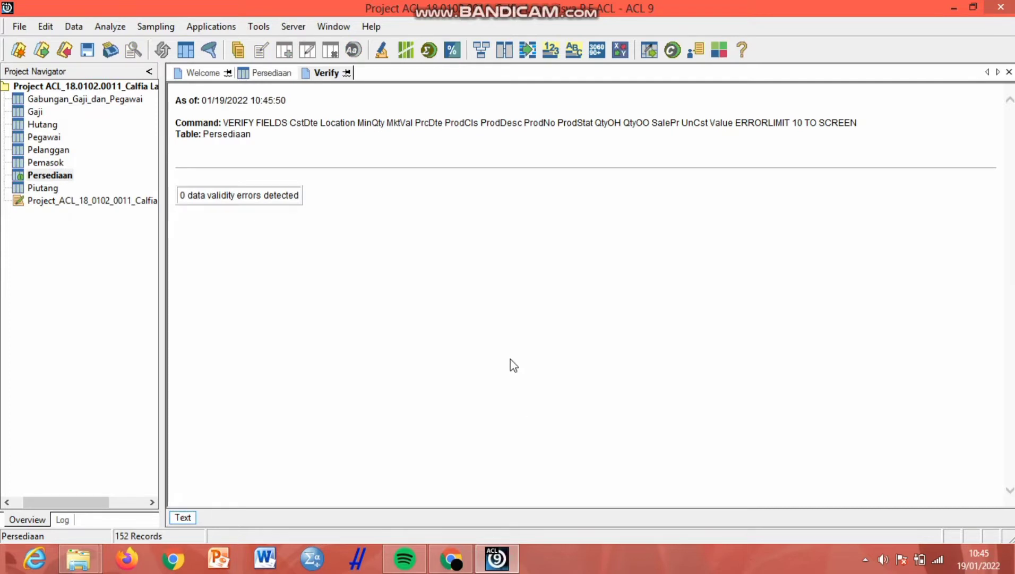
# Open the Piutang table and run Verify on all of its fields, from Amount through Type.
pyautogui.doubleClick(19, 189)
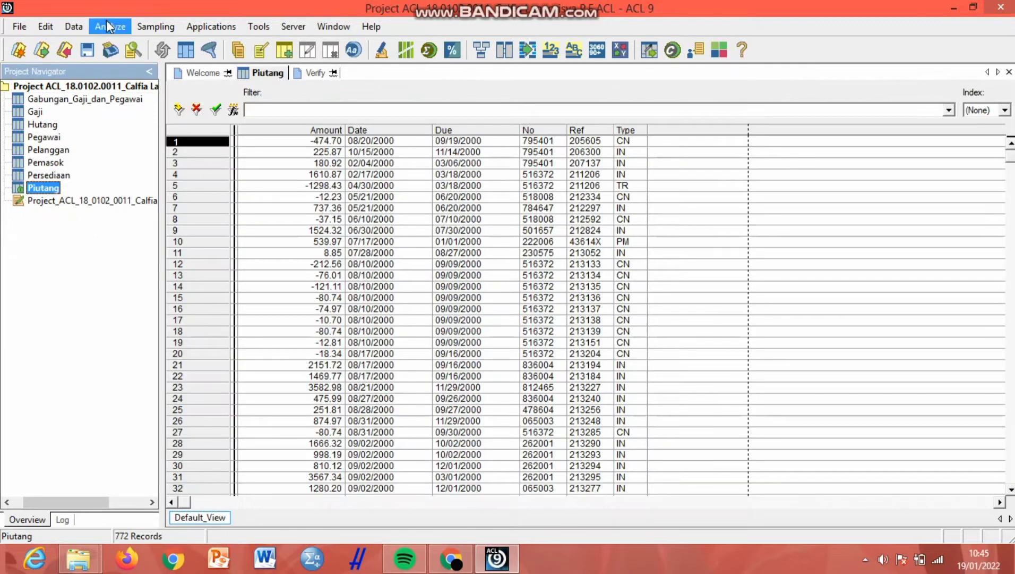
pyautogui.click(73, 27)
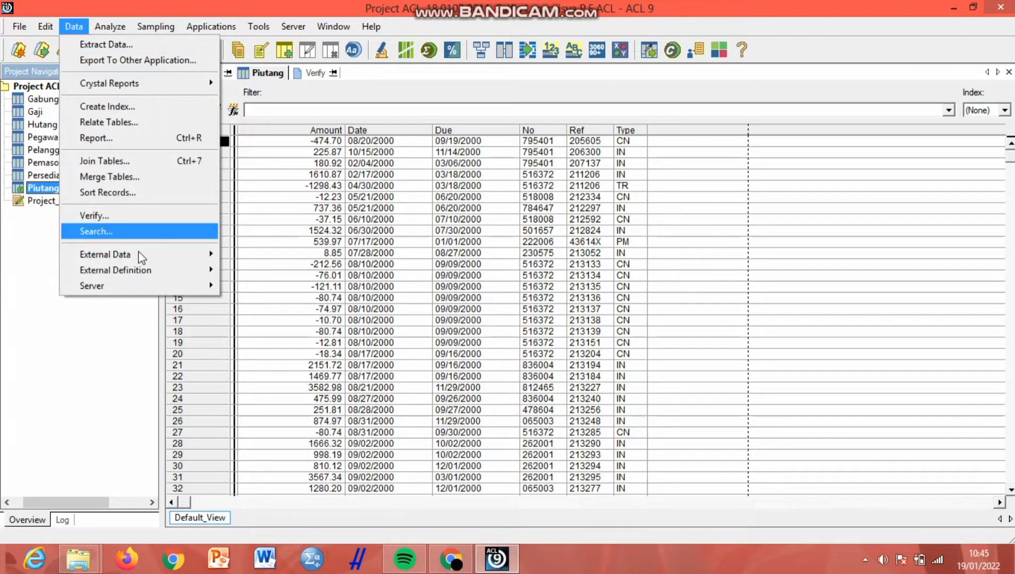
pyautogui.click(125, 221)
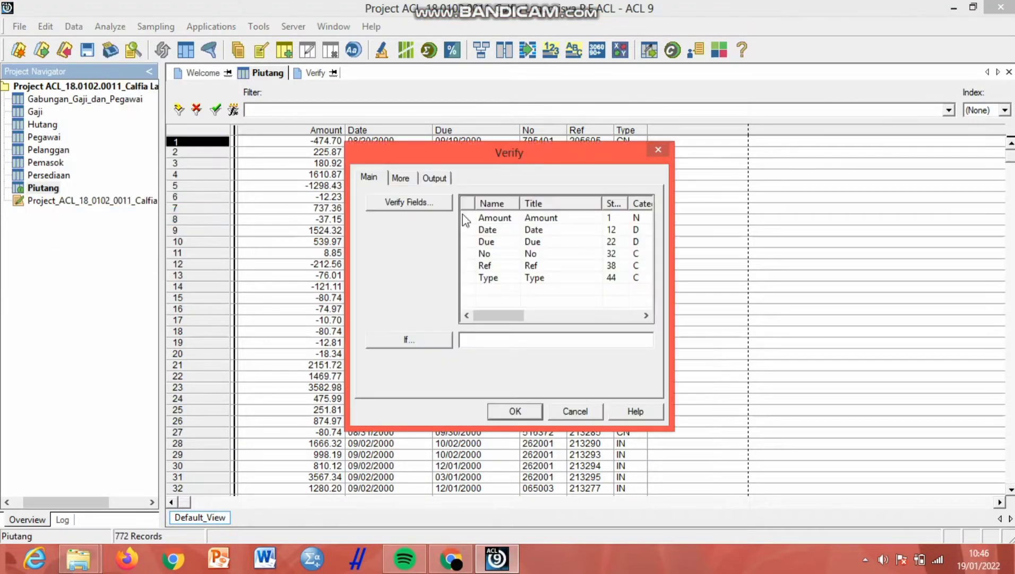
pyautogui.click(395, 202)
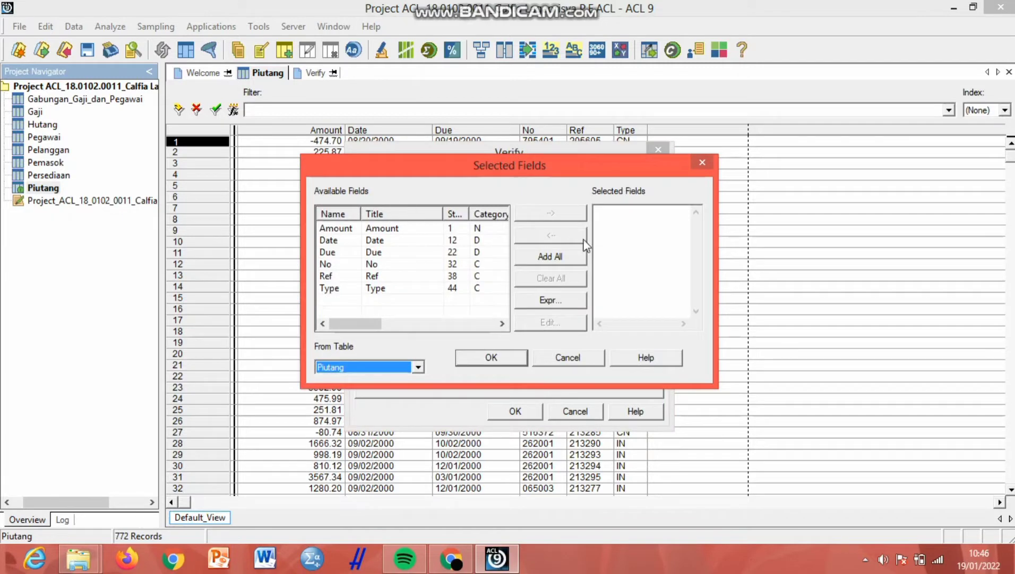
pyautogui.click(551, 256)
pyautogui.click(498, 357)
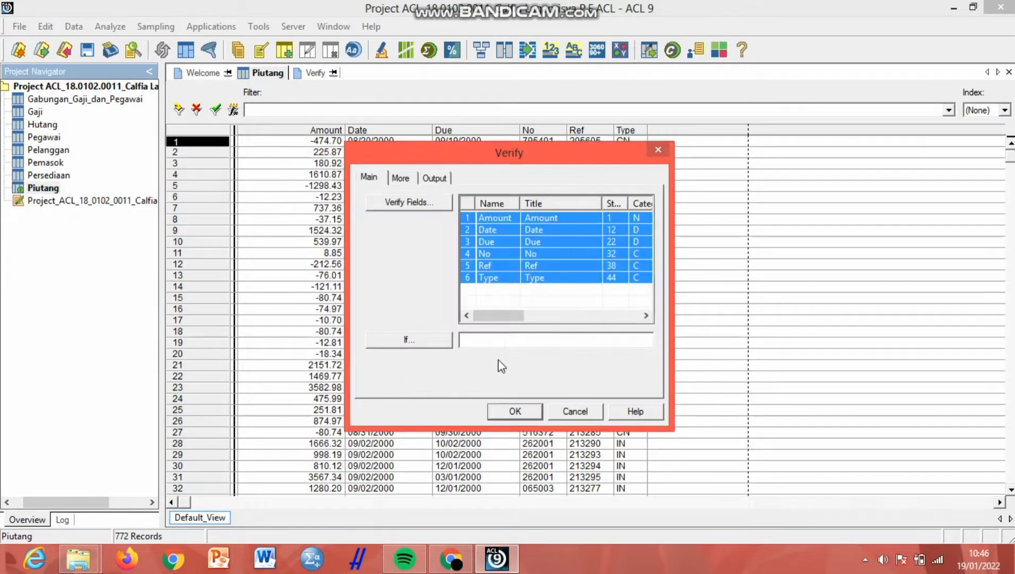
pyautogui.click(514, 412)
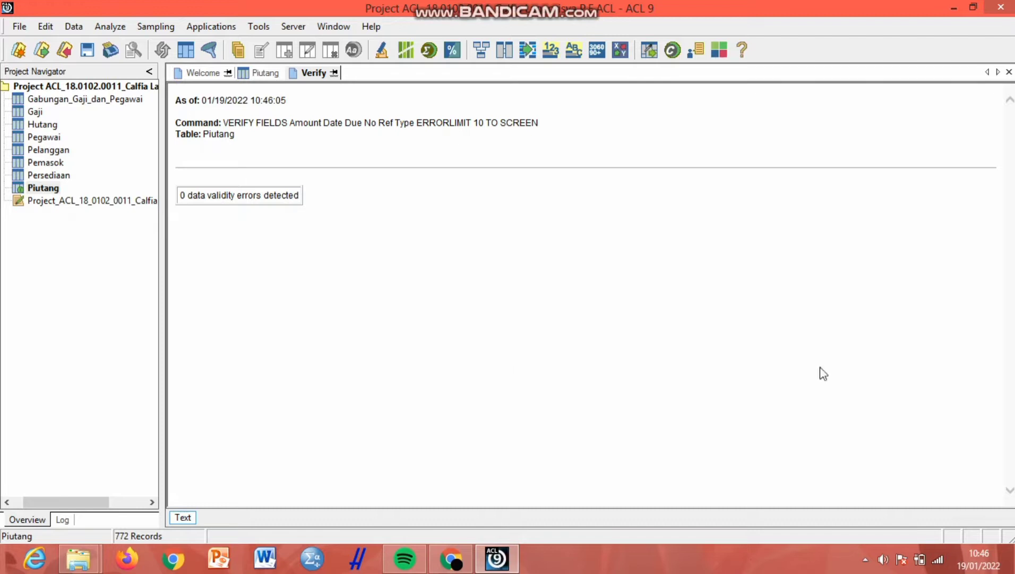
# Open the Hutang table and total its Invoice_Amount field.
pyautogui.doubleClick(42, 126)
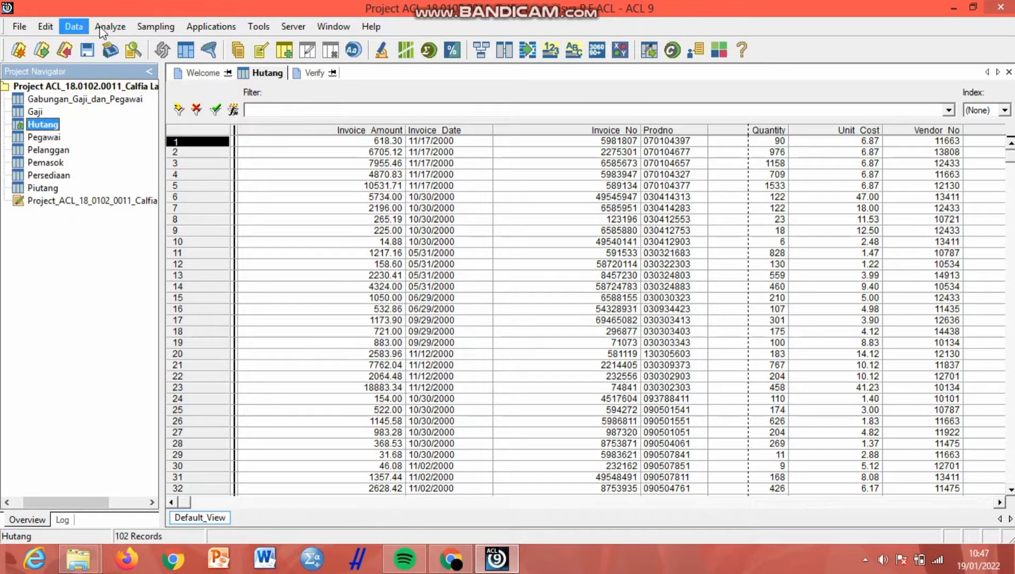
pyautogui.click(128, 33)
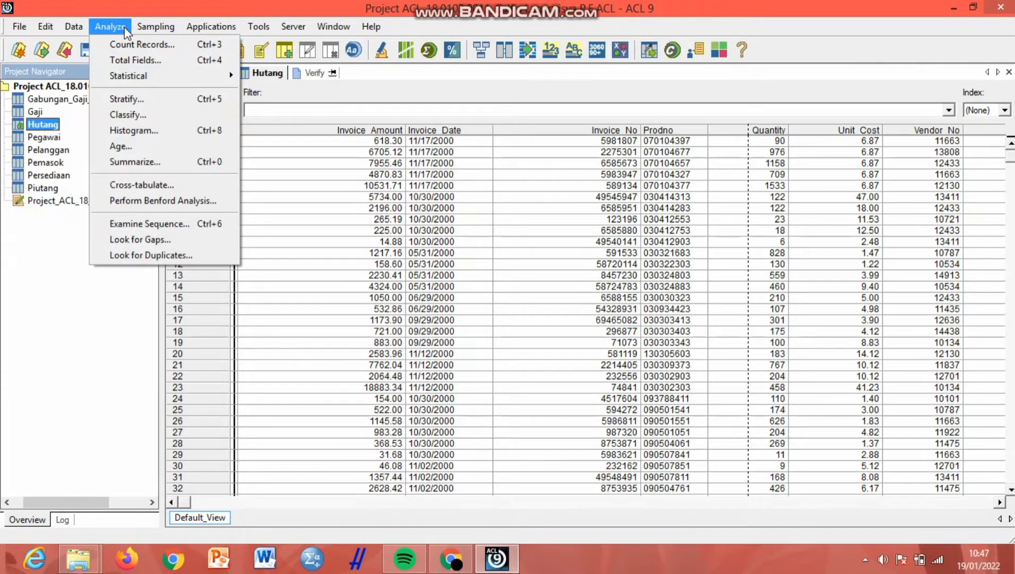
pyautogui.click(136, 60)
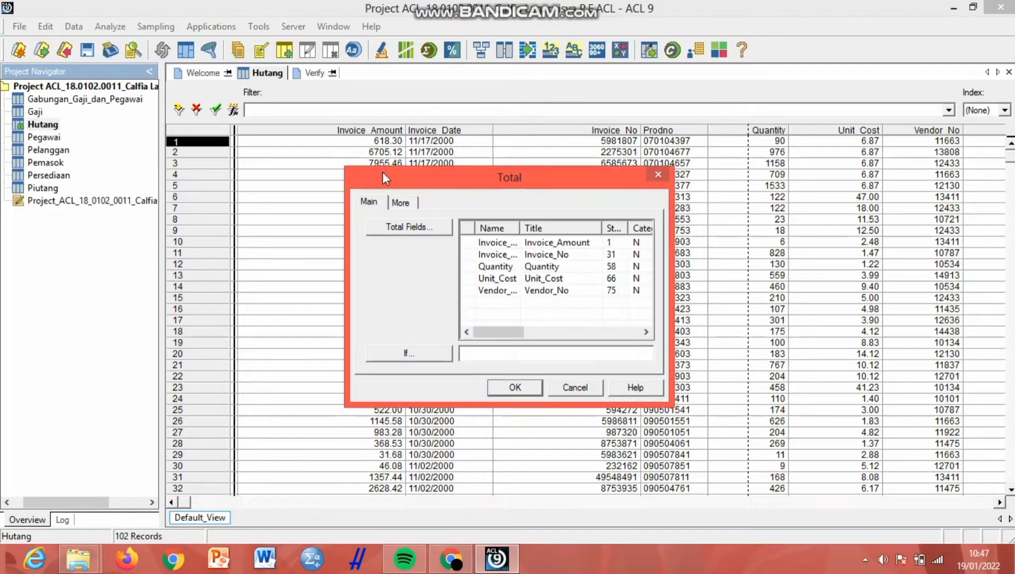
pyautogui.click(414, 228)
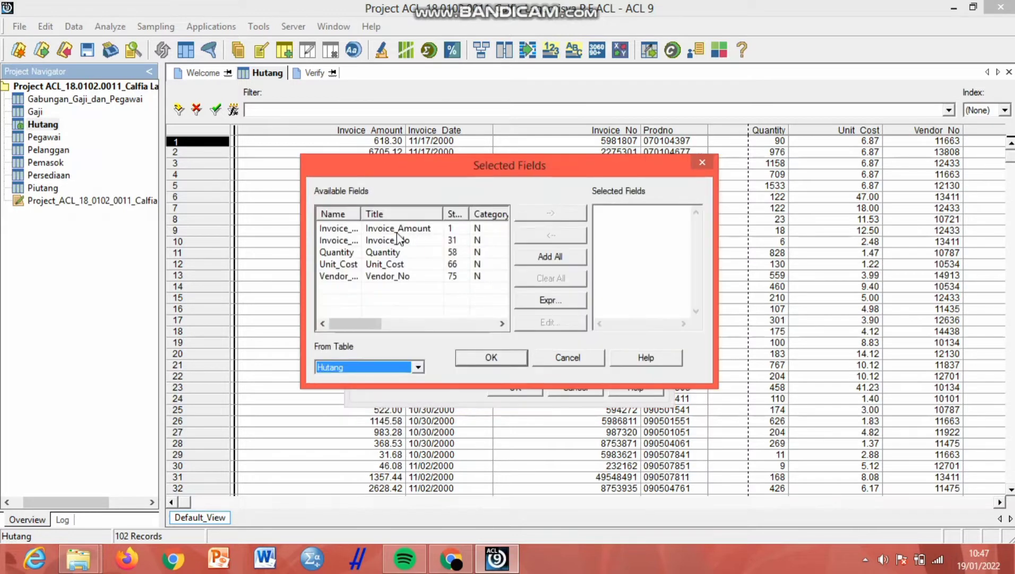
pyautogui.click(398, 229)
pyautogui.click(557, 214)
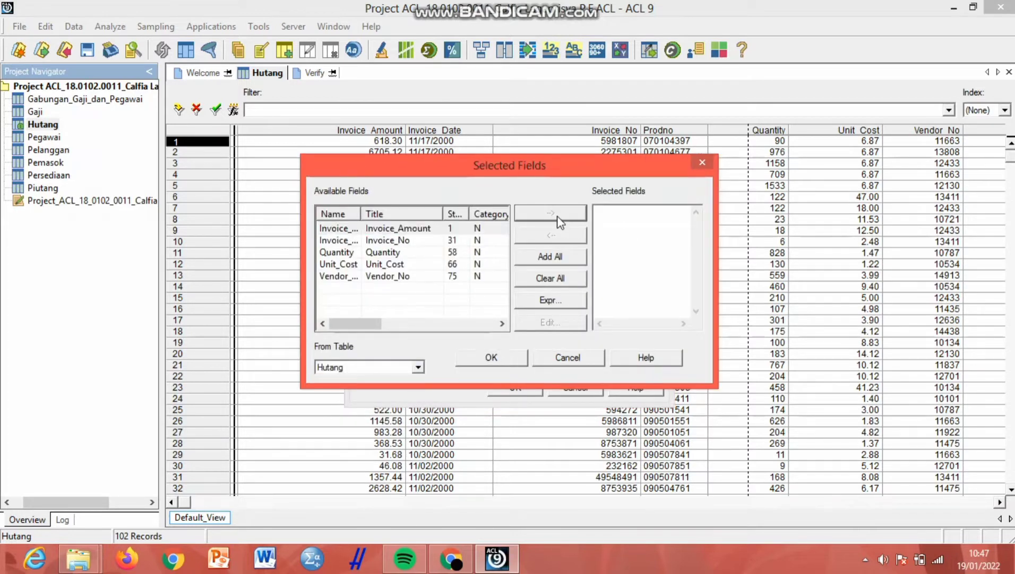
pyautogui.click(510, 361)
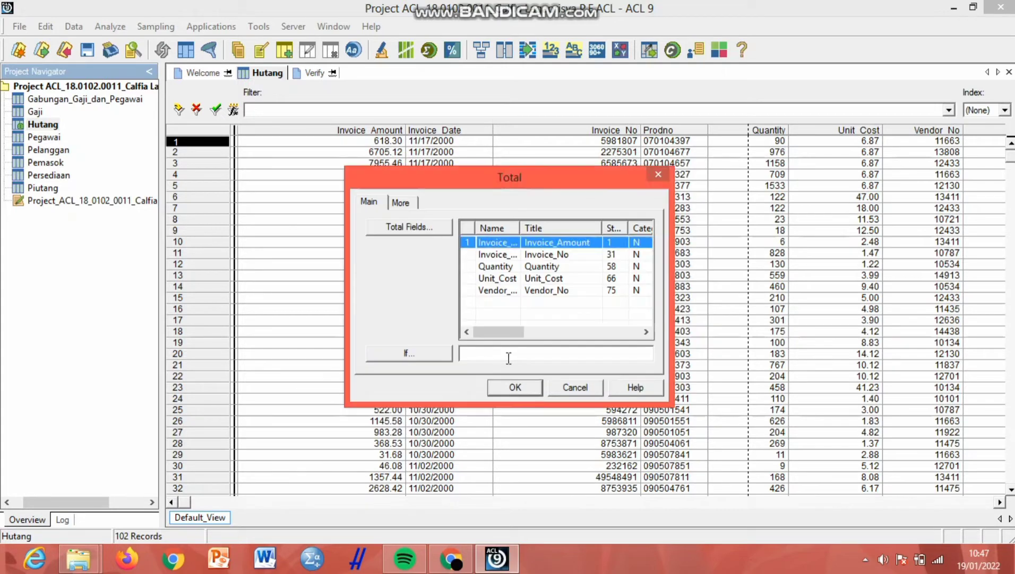
pyautogui.click(515, 387)
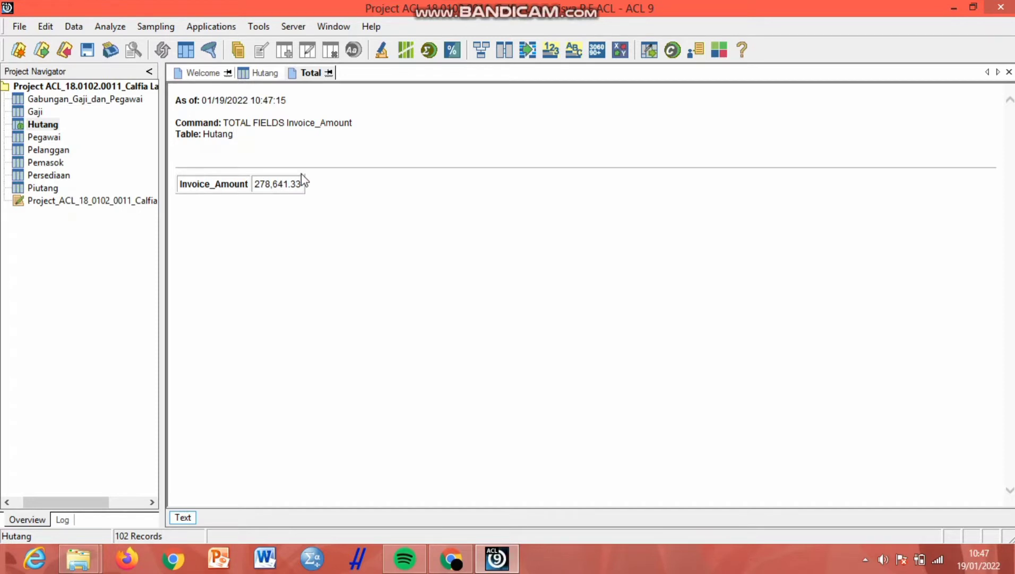
# Open the Pemasok table and start a Join with Hutang as the secondary table.
pyautogui.doubleClick(41, 161)
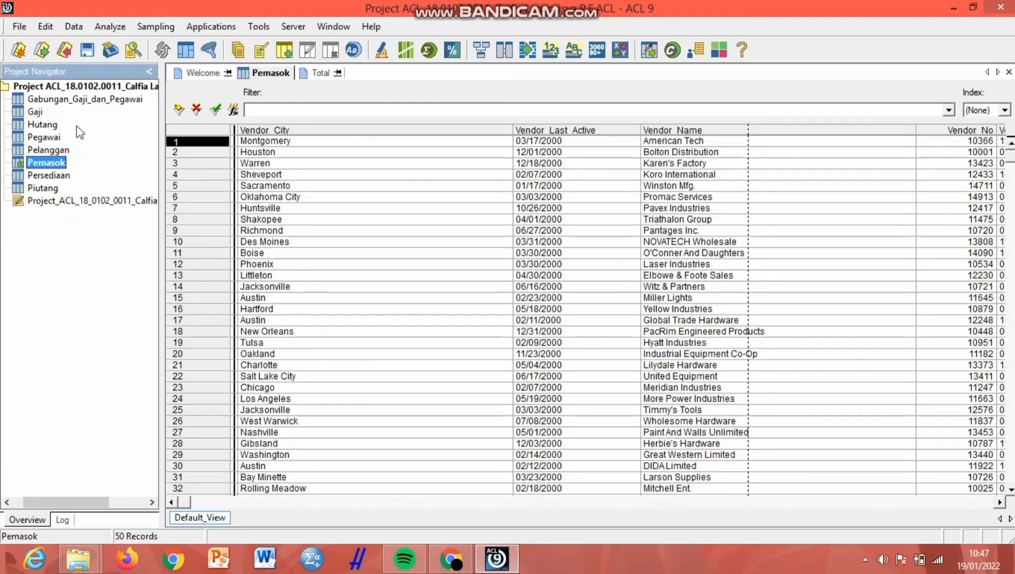
pyautogui.click(72, 29)
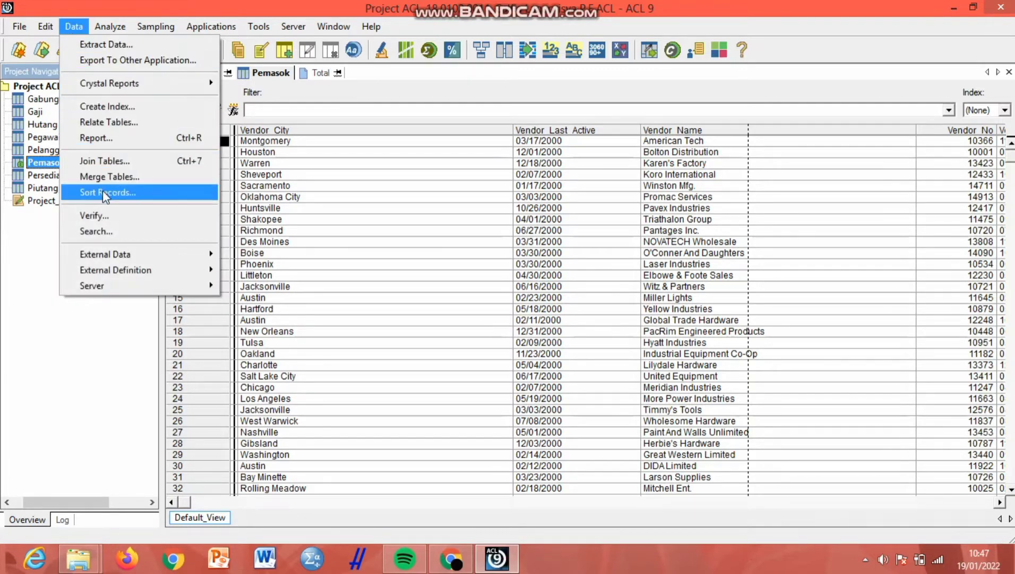
pyautogui.click(123, 166)
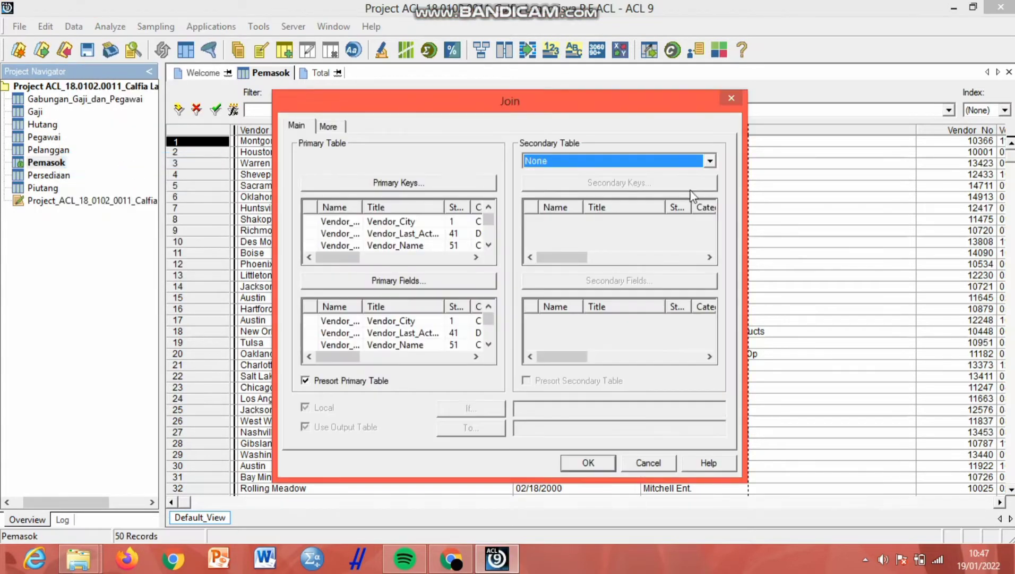
pyautogui.click(686, 163)
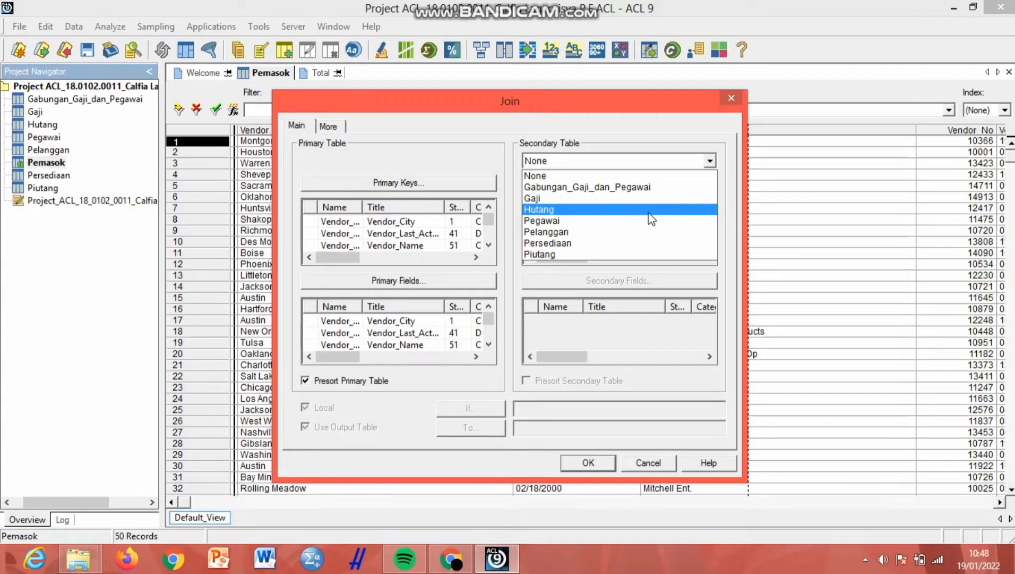
pyautogui.click(652, 219)
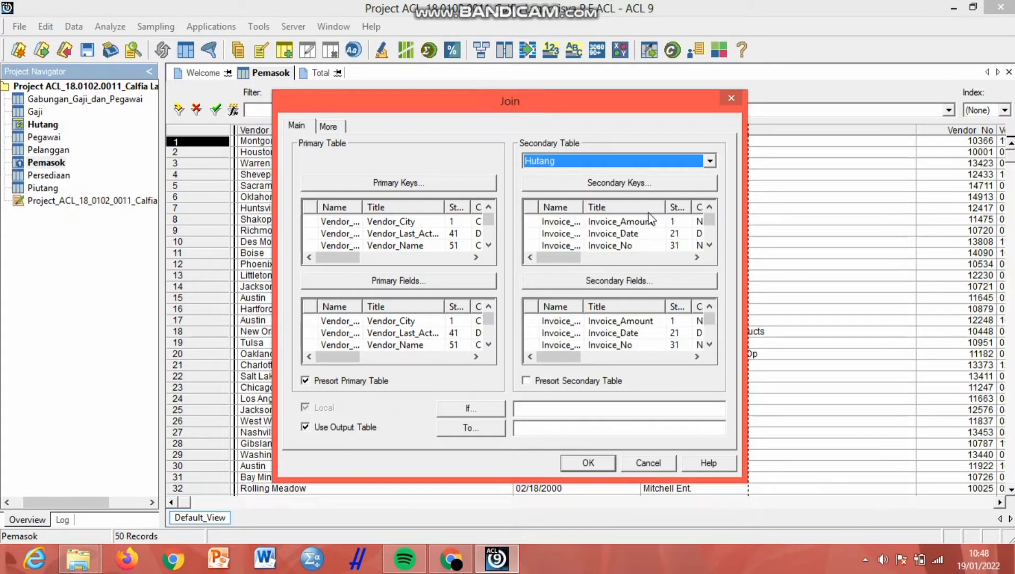
# Set Vendor_No as the primary key of the join from the Pemasok table.
pyautogui.click(410, 186)
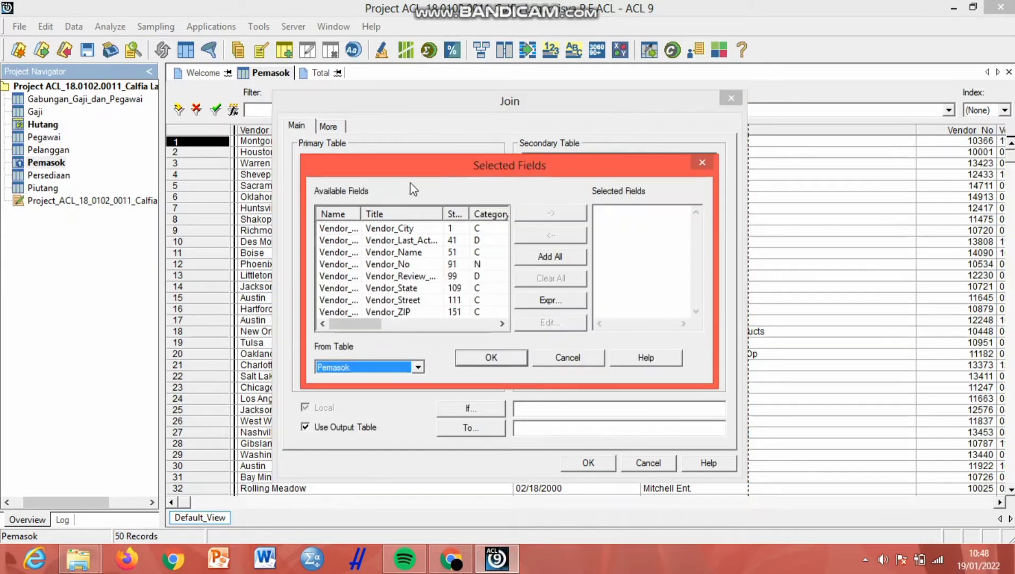
pyautogui.click(405, 264)
pyautogui.click(552, 213)
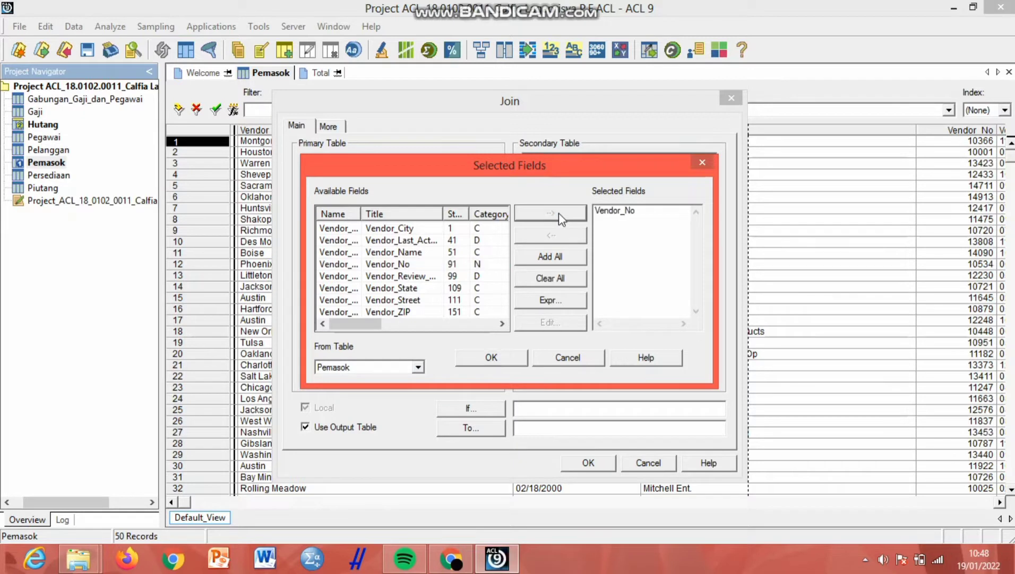
pyautogui.click(495, 358)
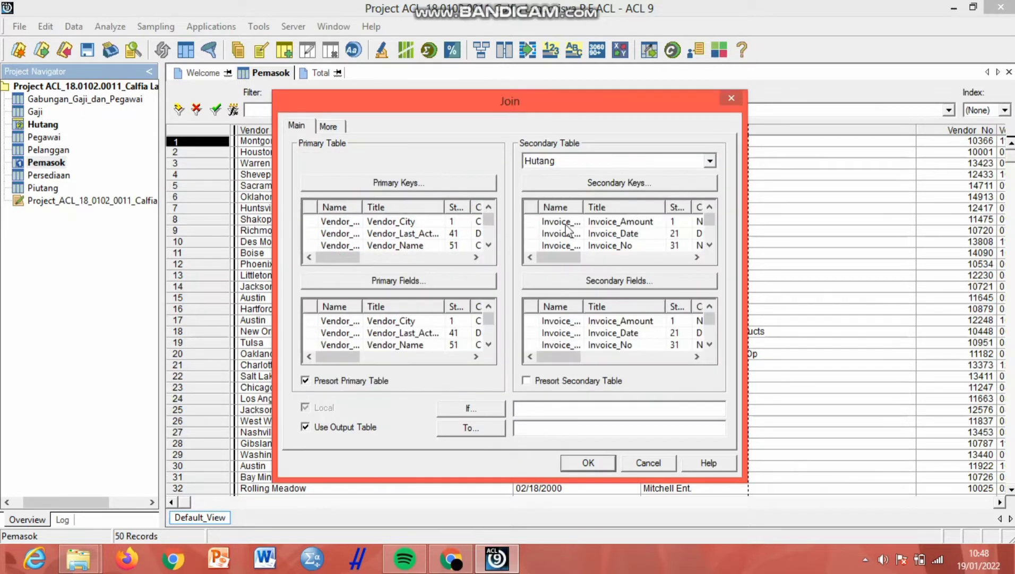
# Set Vendor_No as the secondary key of the join from the Hutang table.
pyautogui.click(612, 186)
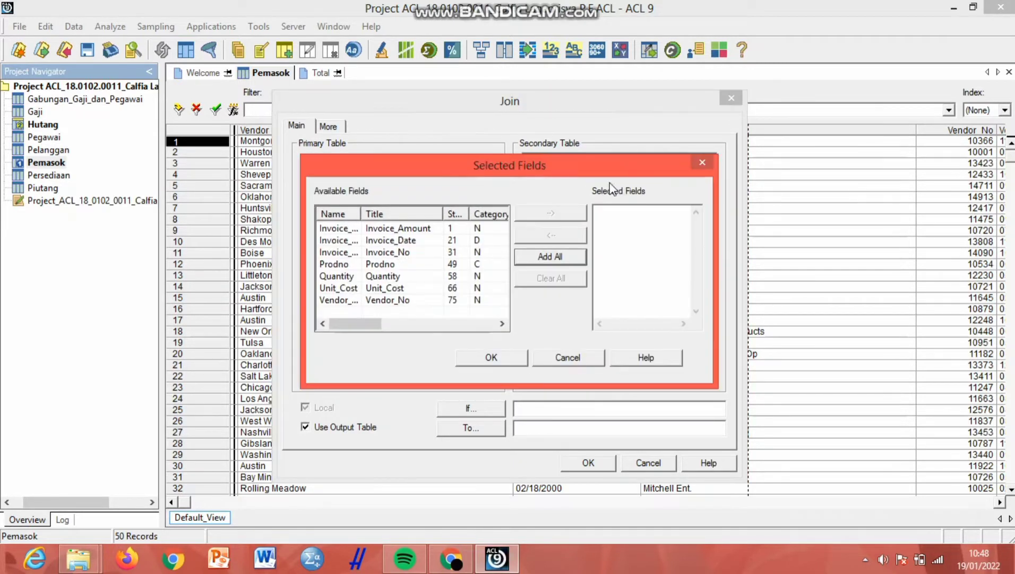
pyautogui.click(418, 253)
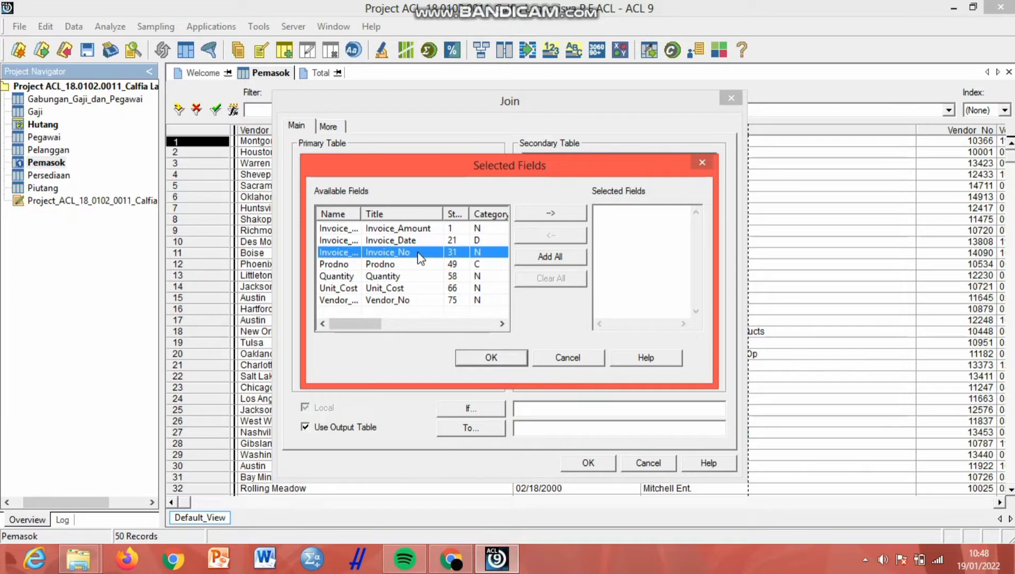
pyautogui.hscroll(1, 421, 258)
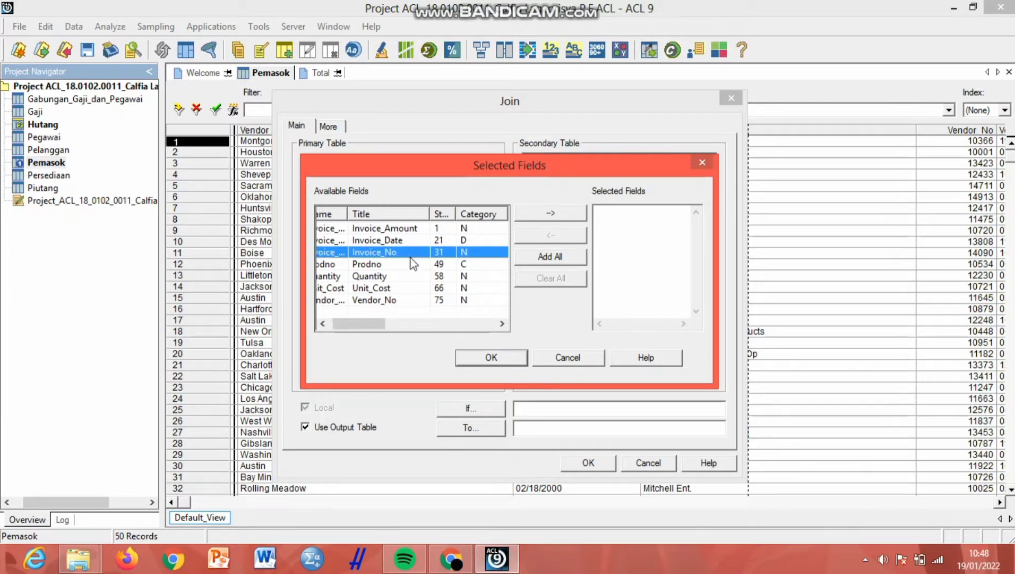
pyautogui.hscroll(-1, 390, 291)
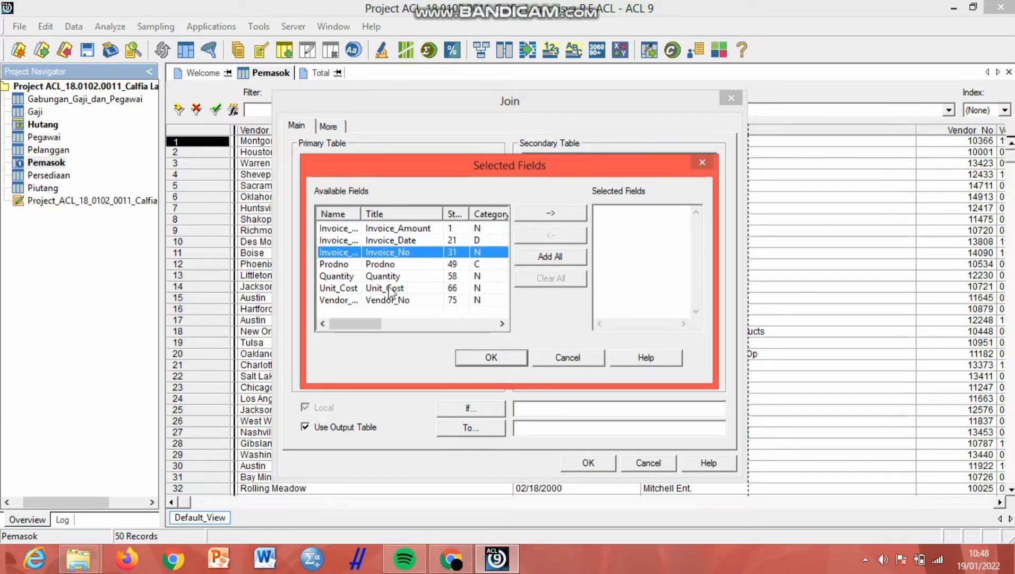
pyautogui.click(386, 299)
pyautogui.click(534, 213)
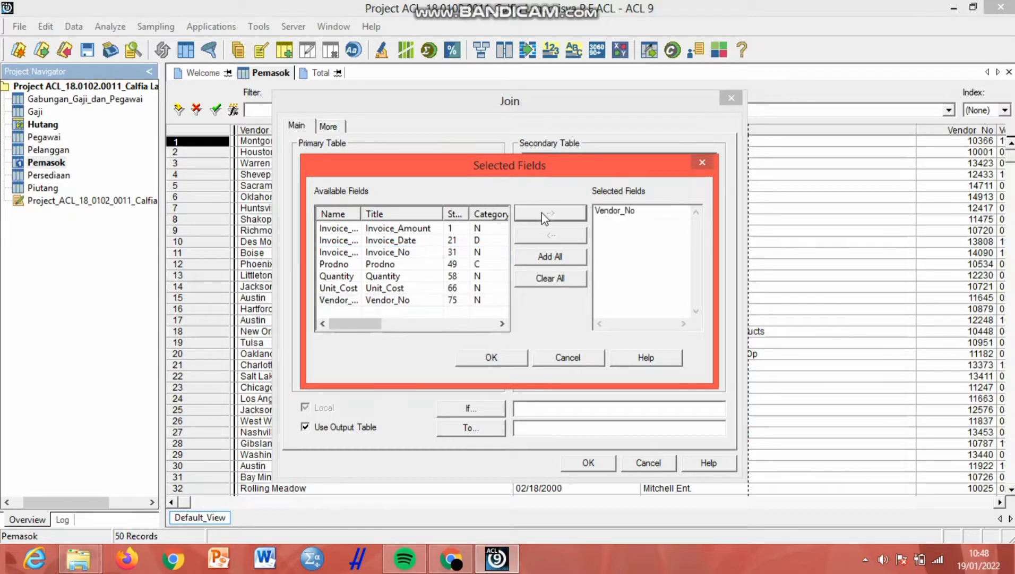
pyautogui.click(514, 361)
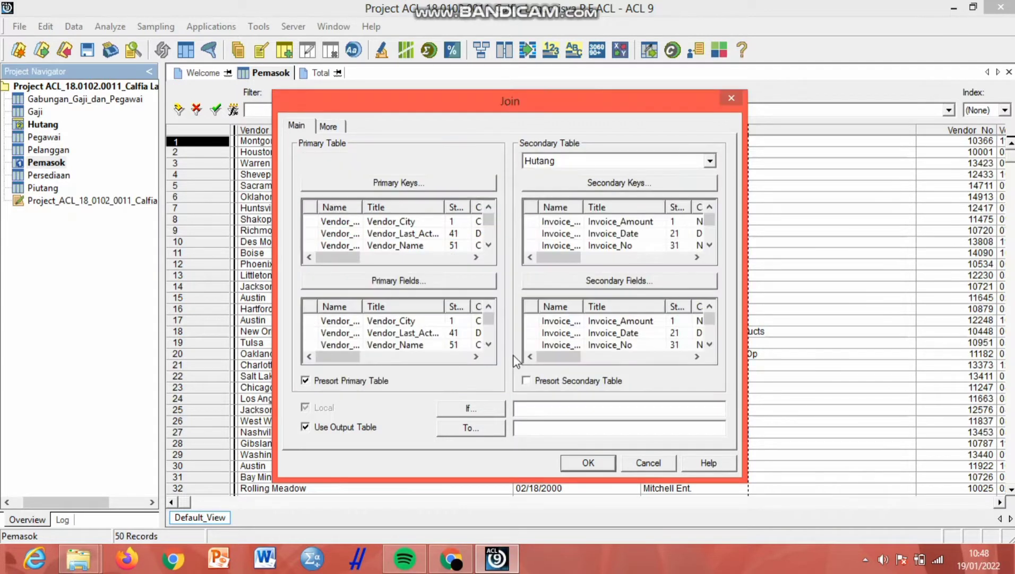
# Include all Pemasok fields as primary fields and all Hutang fields as secondary fields of the join.
pyautogui.click(397, 282)
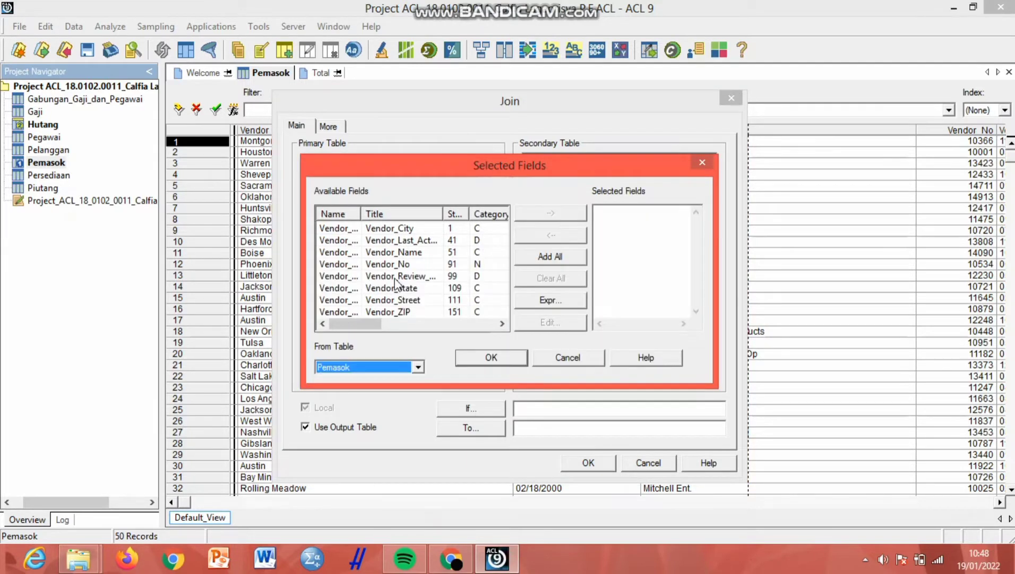
pyautogui.click(568, 260)
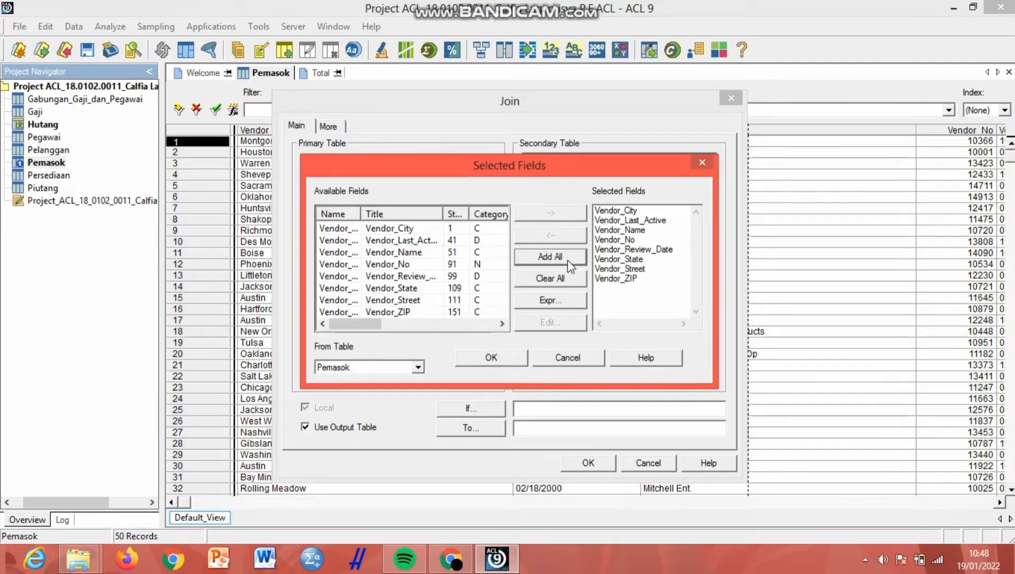
pyautogui.click(490, 361)
pyautogui.click(627, 283)
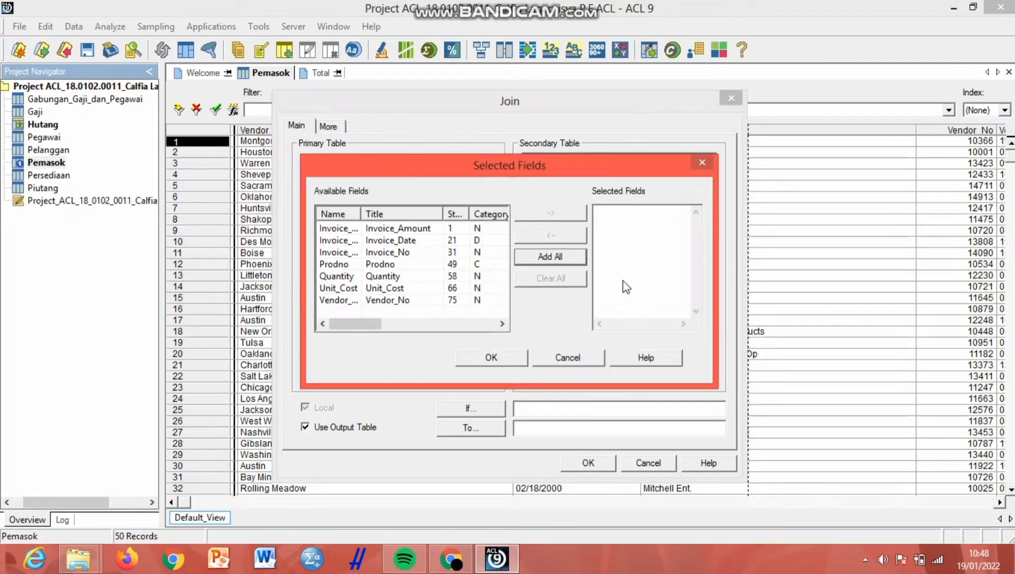
pyautogui.click(568, 258)
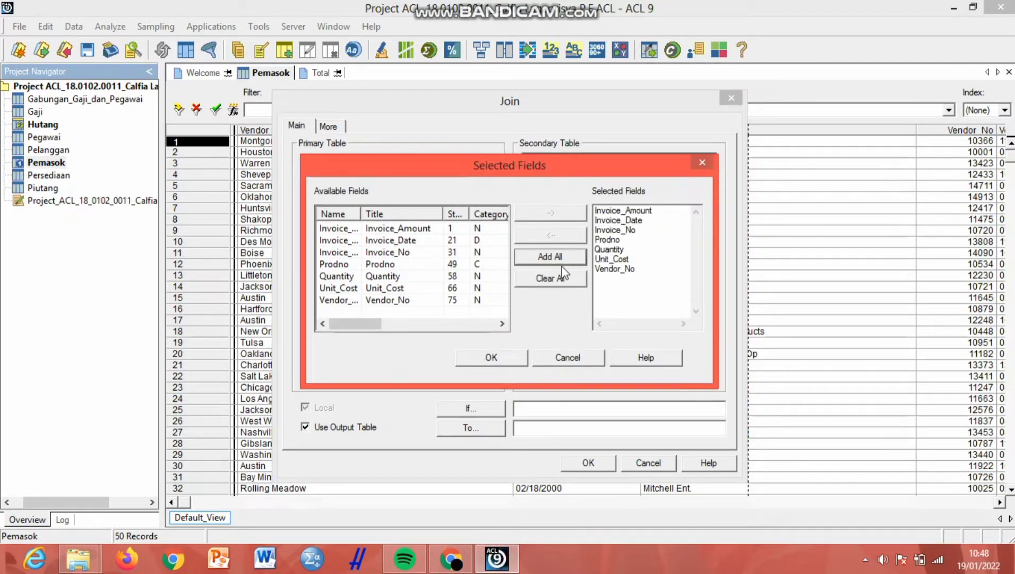
pyautogui.click(502, 359)
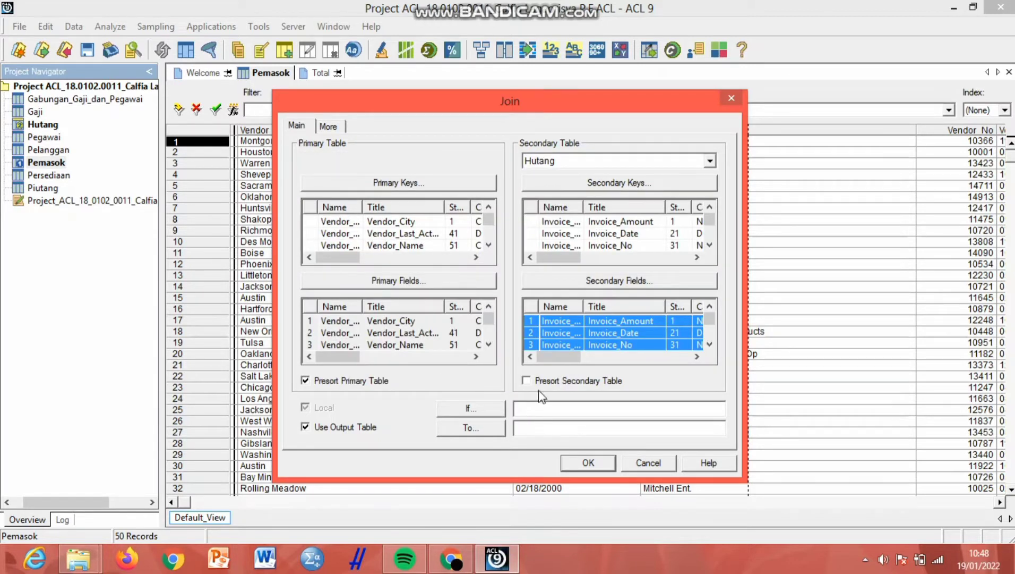
# Presort the secondary table, name the output Gabungan Hutang dan Pemasok, and run the join.
pyautogui.click(526, 381)
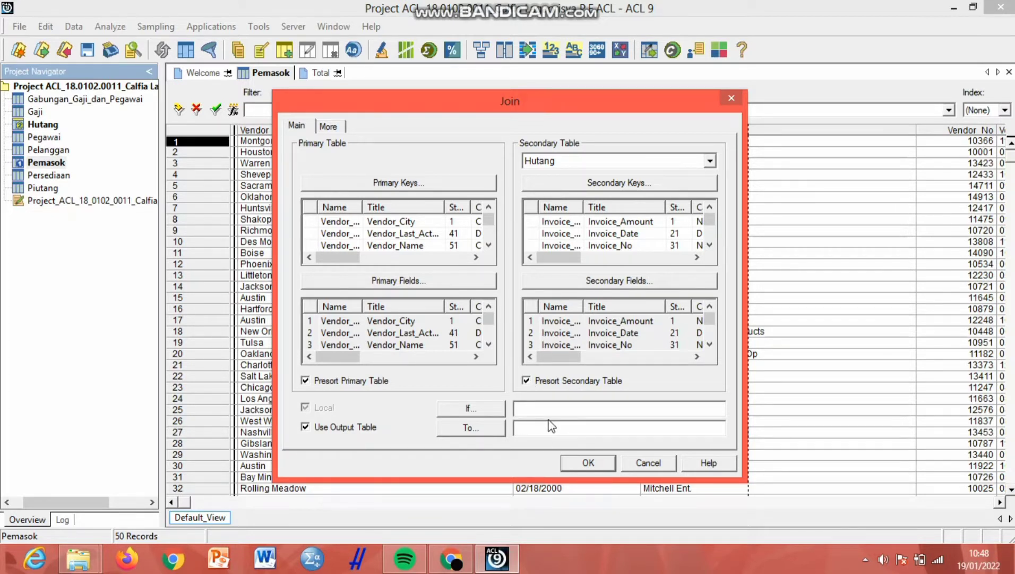
pyautogui.write('Gabunag')
pyautogui.press('BackSpace')
pyautogui.press('BackSpace')
pyautogui.press('BackSpace')
pyautogui.write('ngan Hutang dan Pemasok')
pyautogui.click(588, 463)
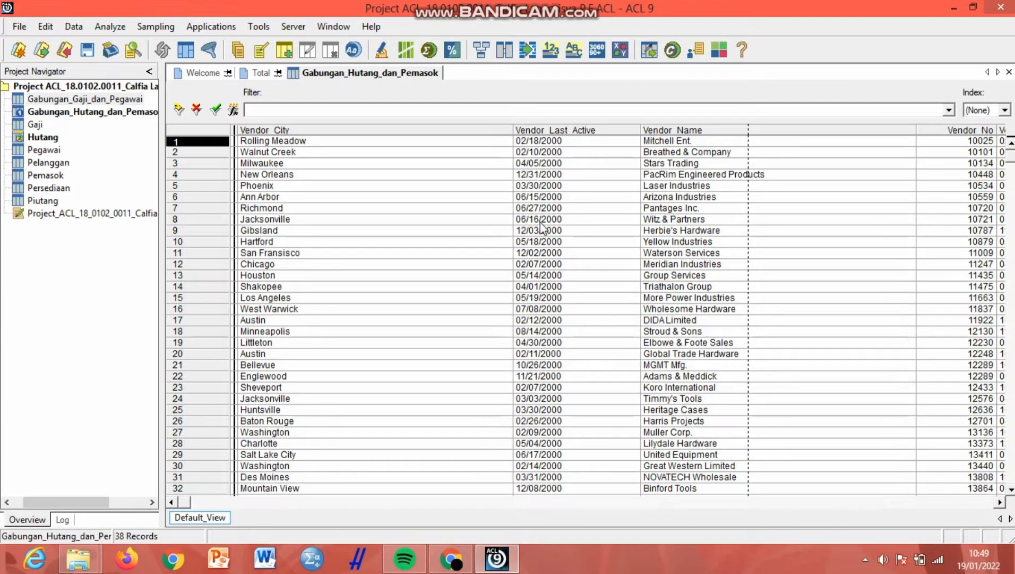
# Start an Extract on the joined table with the condition Invoice_No = 237541.
pyautogui.click(79, 28)
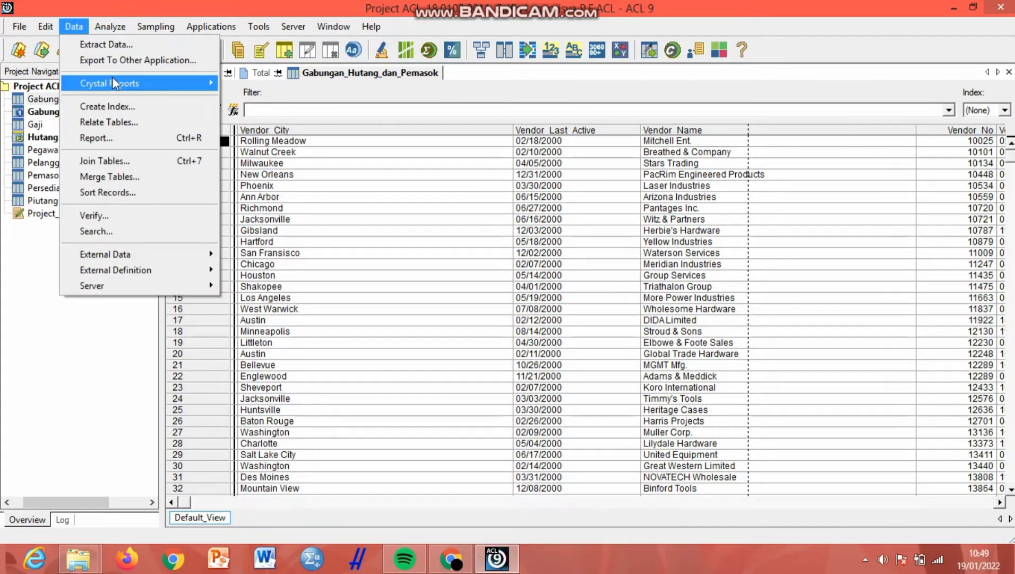
pyautogui.click(121, 50)
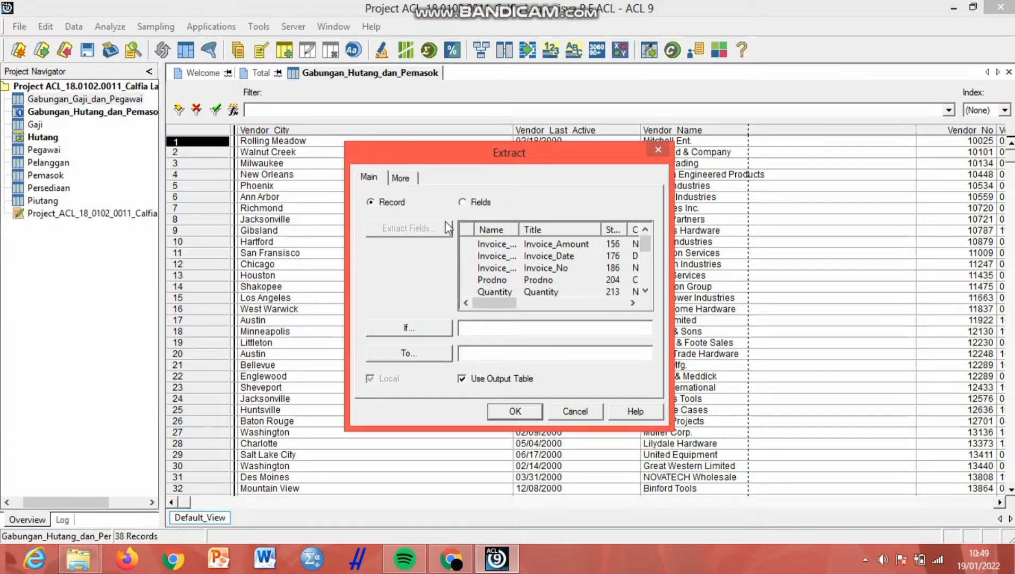
pyautogui.click(407, 328)
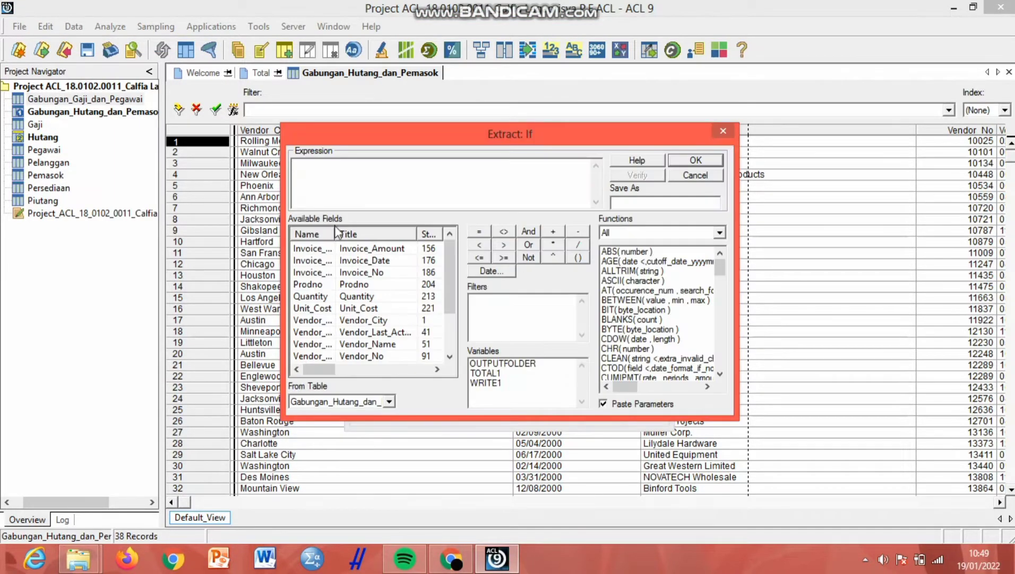
pyautogui.doubleClick(354, 273)
pyautogui.click(479, 232)
pyautogui.click(337, 169)
pyautogui.write('237')
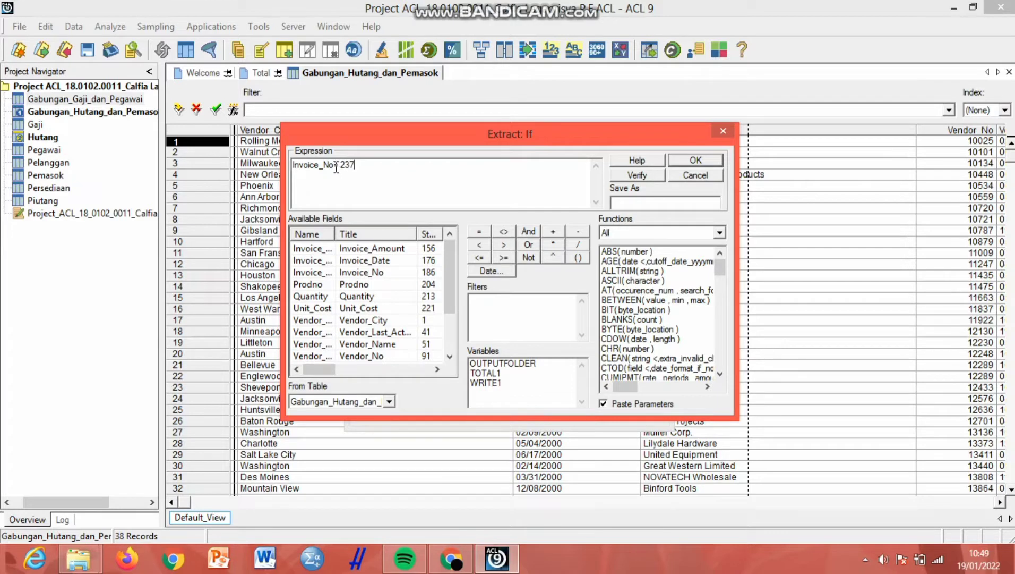
pyautogui.write('541')
pyautogui.click(334, 165)
# Extend the extract condition with the alternative or Invoice_No = 10650602.
pyautogui.click(385, 174)
pyautogui.write('or')
pyautogui.press('BackSpace')
pyautogui.write('or')
pyautogui.click(373, 274)
pyautogui.doubleClick(373, 274)
pyautogui.click(480, 232)
pyautogui.write('1')
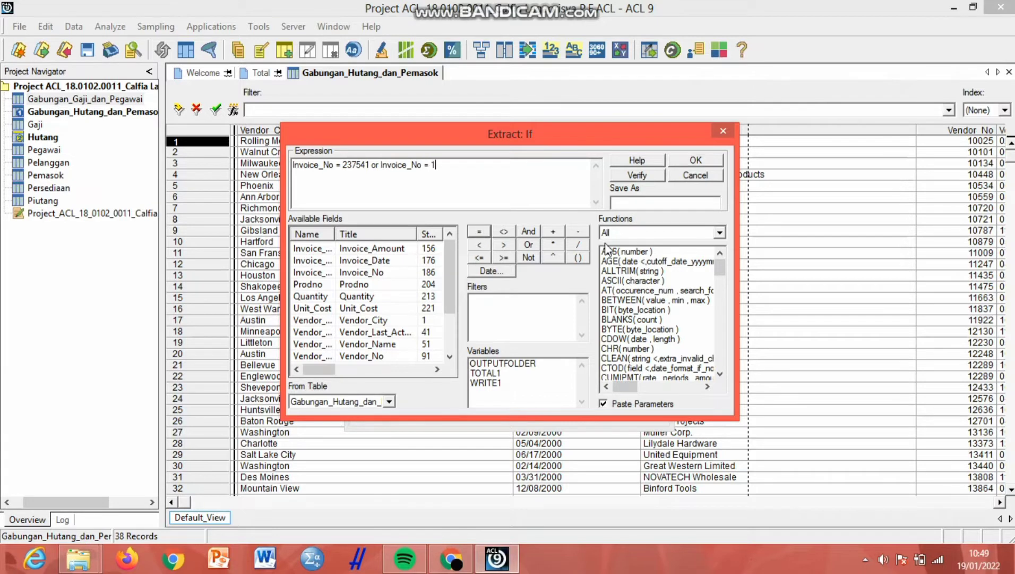
pyautogui.write('0650602')
# Replace the hand-entered "or" between the two invoice conditions with the OR operator, then verify and accept the expression.
pyautogui.moveTo(372, 165); pyautogui.dragTo(377, 165)
pyautogui.press('BackSpace')
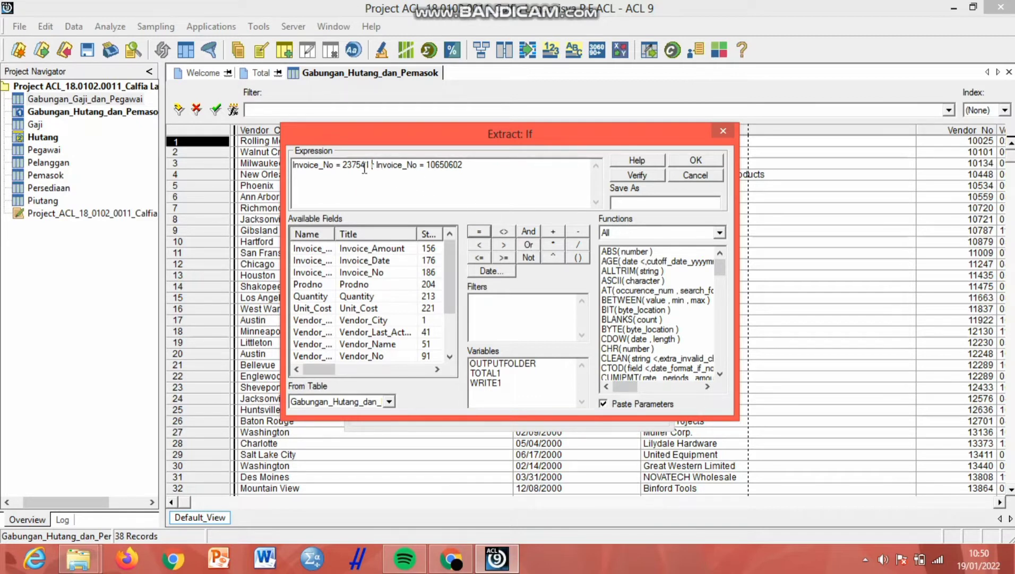
pyautogui.click(377, 166)
pyautogui.press('BackSpace')
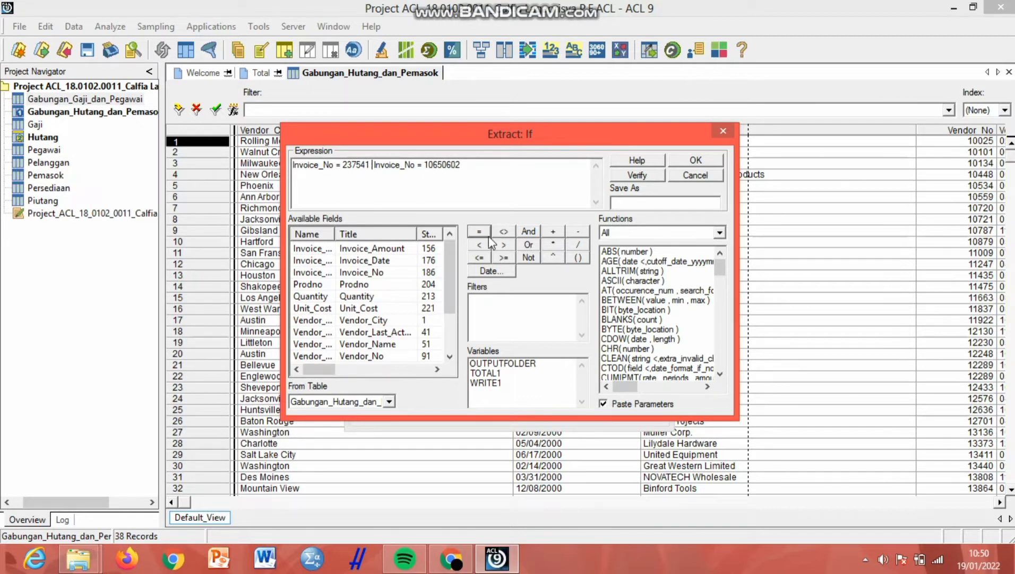
pyautogui.click(529, 244)
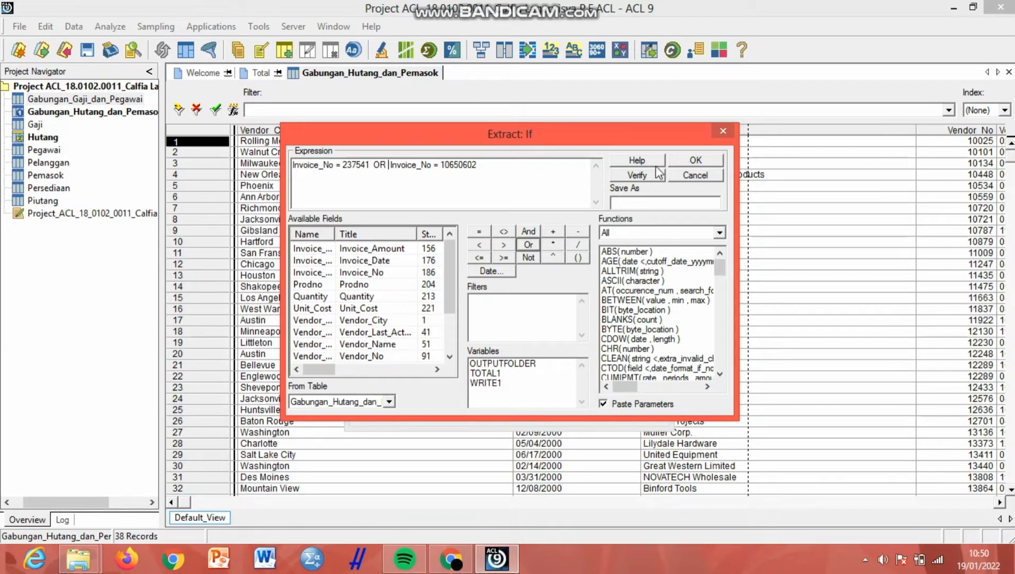
pyautogui.click(640, 175)
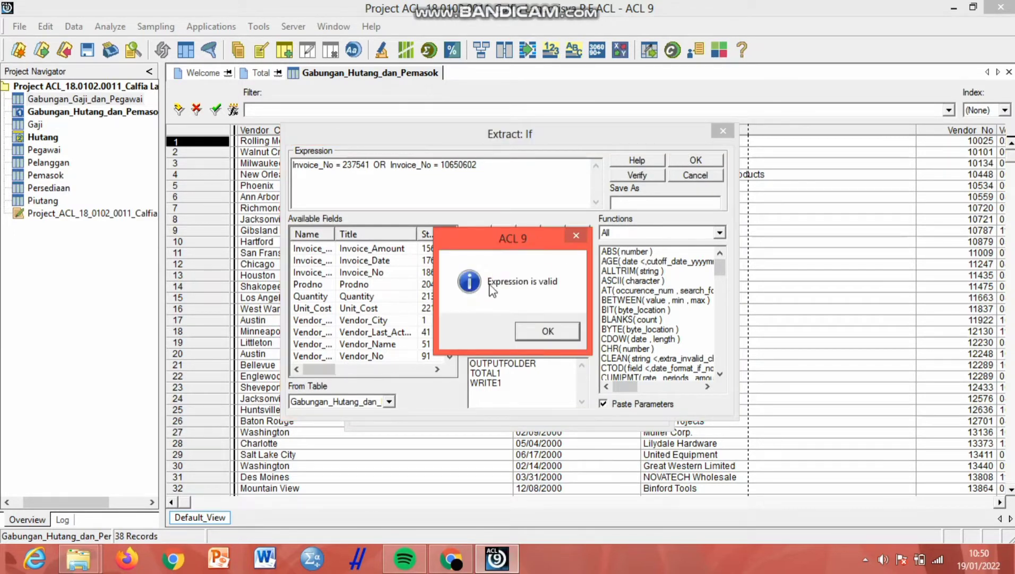
pyautogui.click(545, 332)
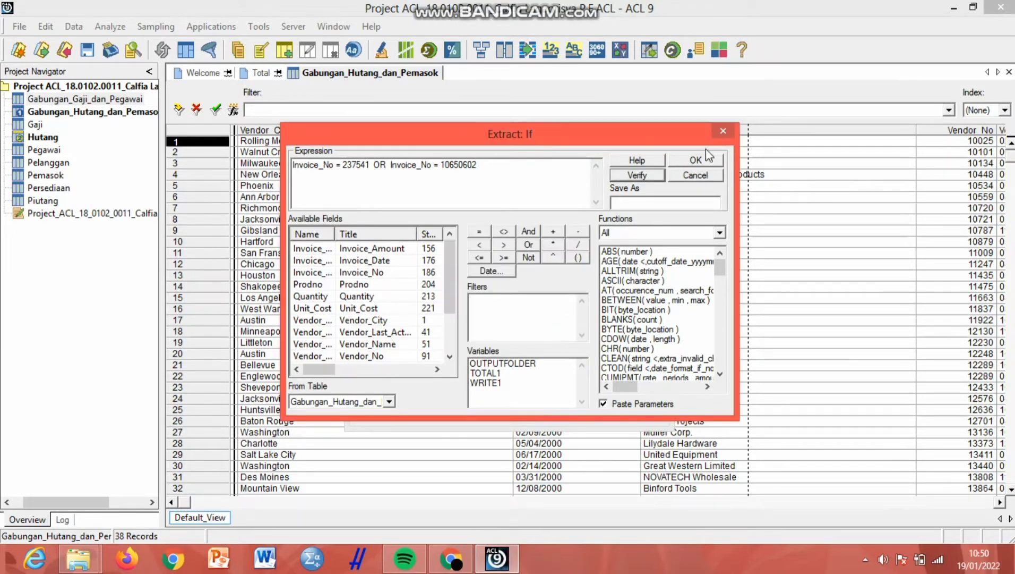
pyautogui.click(697, 161)
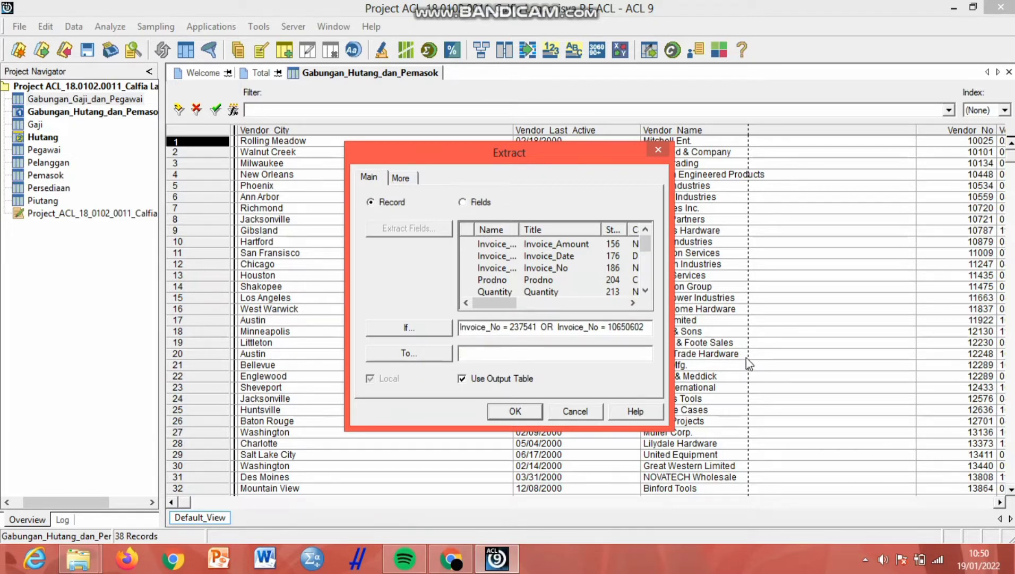
# Name the extract's output table Pembeli Dibatalkan and run the extraction.
pyautogui.write('Pembeli D')
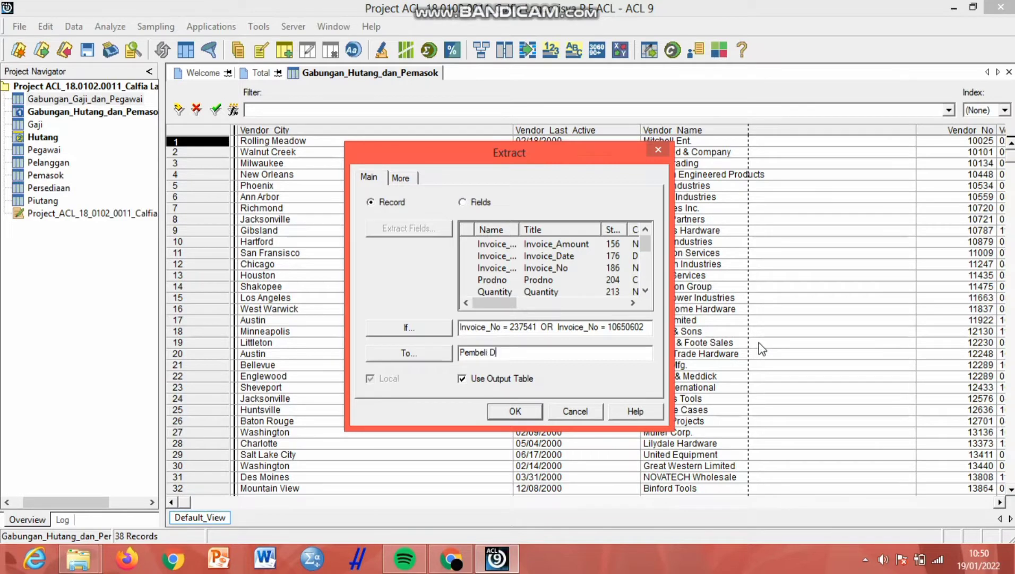
pyautogui.write('ibatalkan')
pyautogui.click(528, 413)
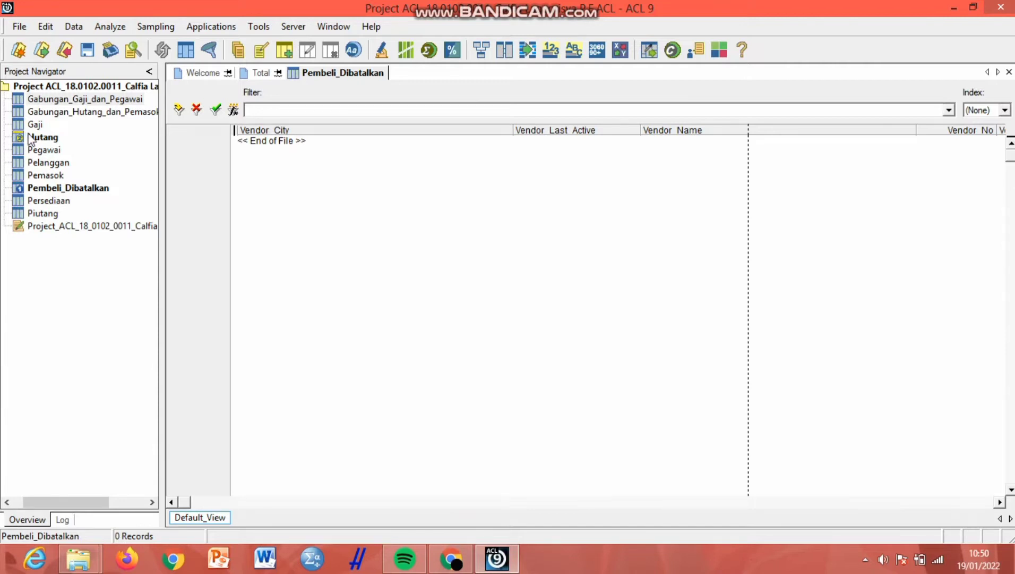
# Open the Hutang table and set up a Total of its Invoice_Amount field.
pyautogui.doubleClick(44, 139)
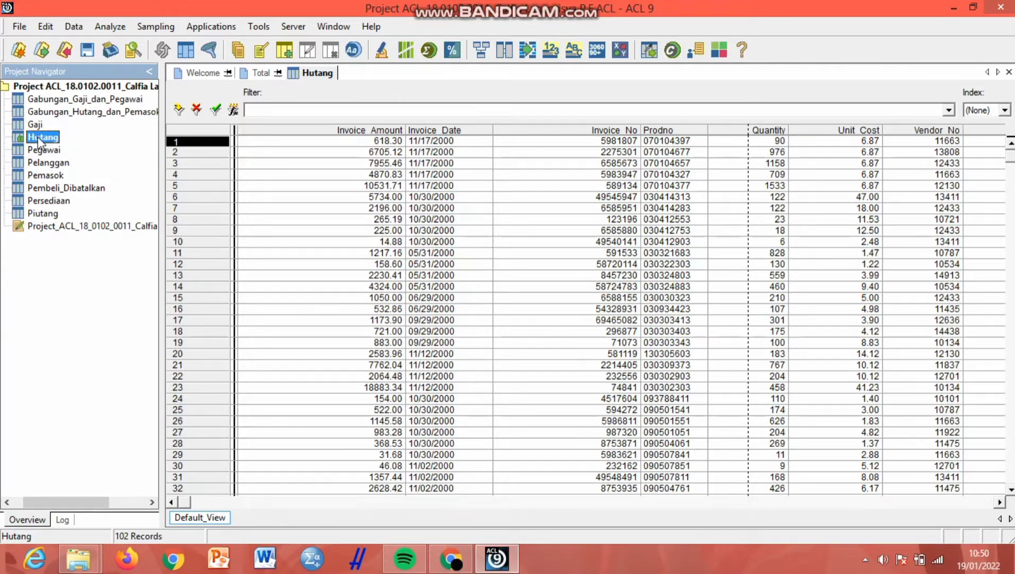
pyautogui.click(20, 149)
pyautogui.click(18, 138)
pyautogui.click(108, 30)
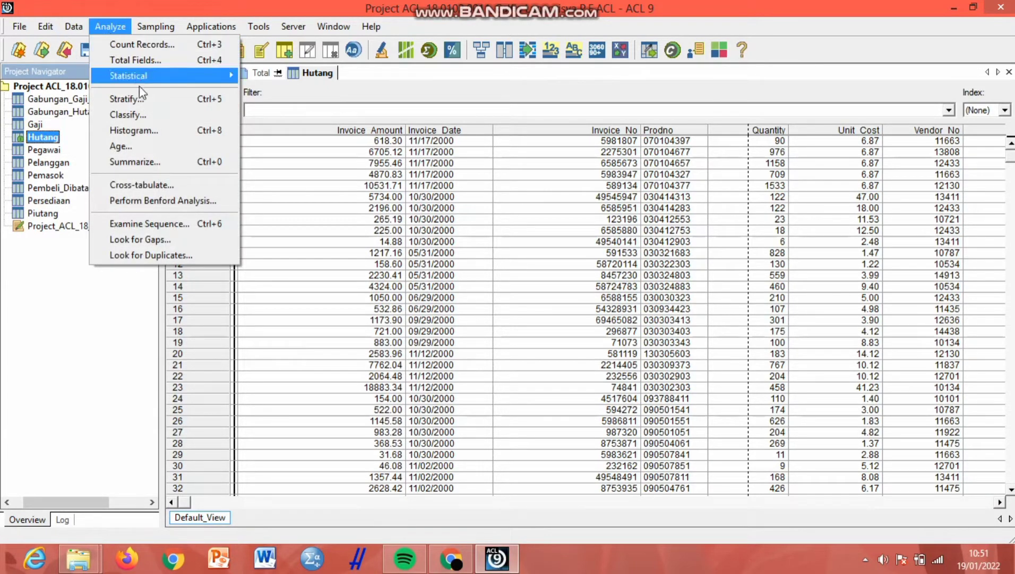
pyautogui.click(154, 63)
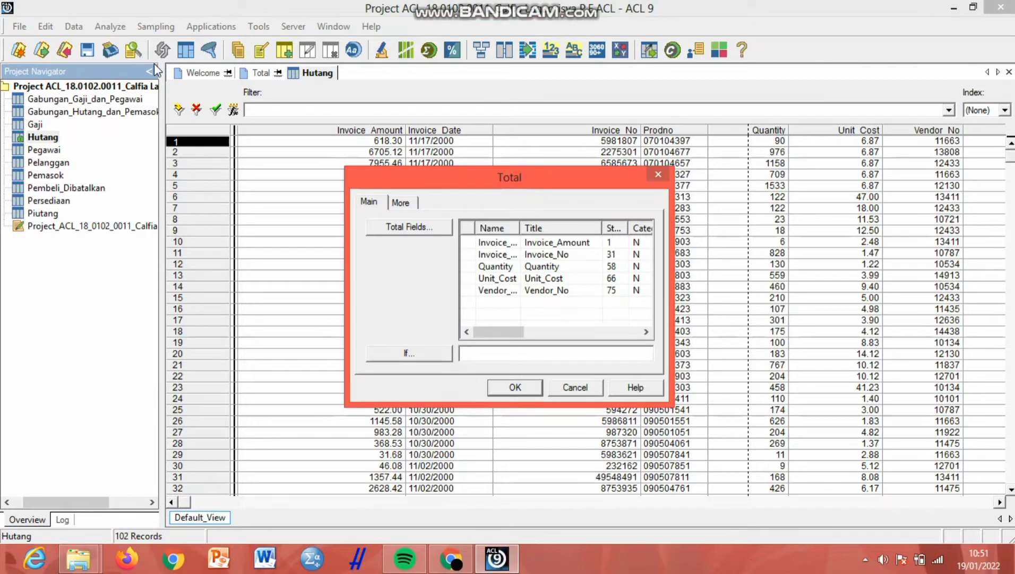
pyautogui.click(406, 229)
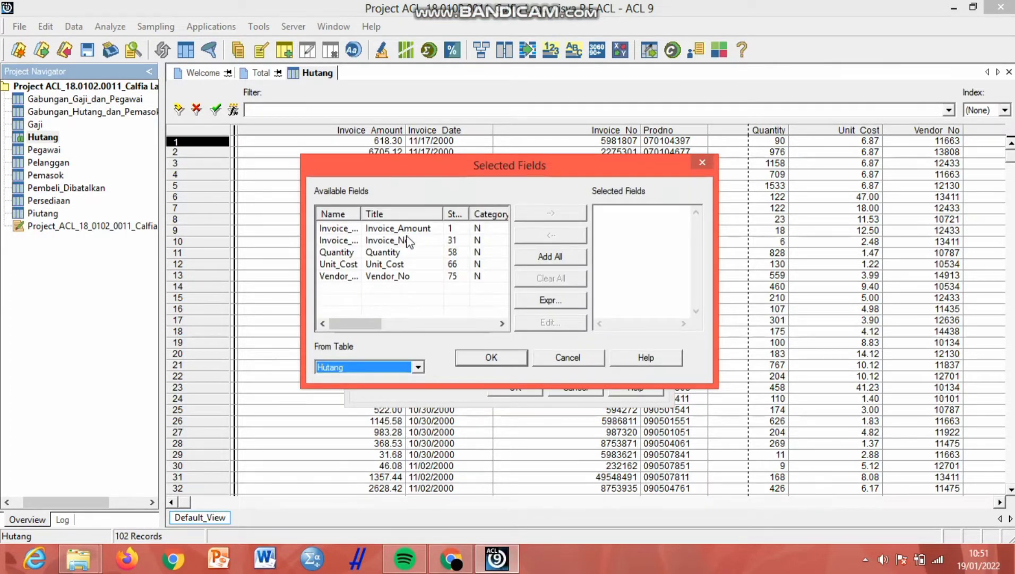
pyautogui.click(417, 231)
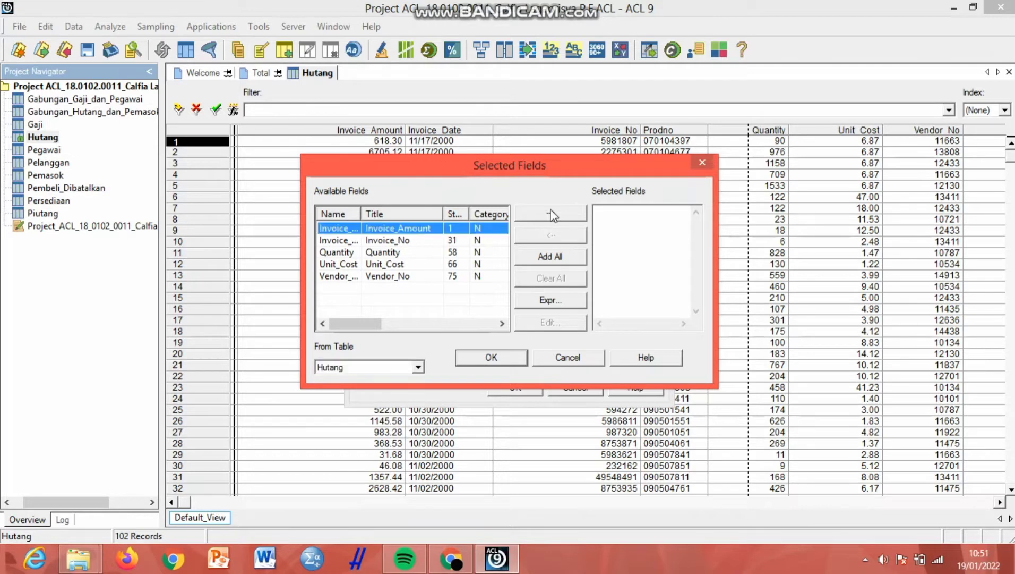
pyautogui.click(551, 213)
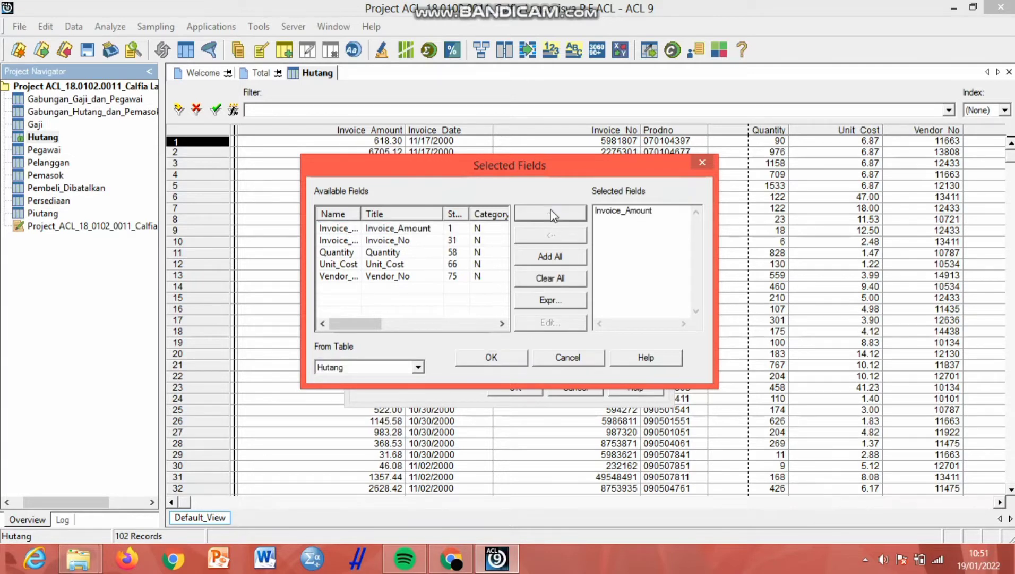
pyautogui.click(491, 358)
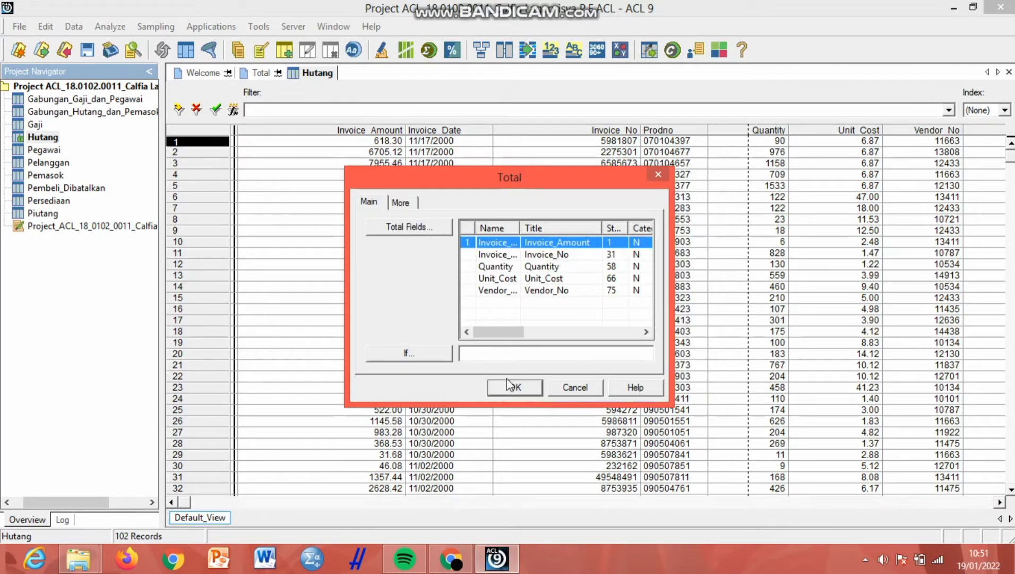
# Begin the total's If condition with Invoice_Date and the less-than operator.
pyautogui.click(431, 351)
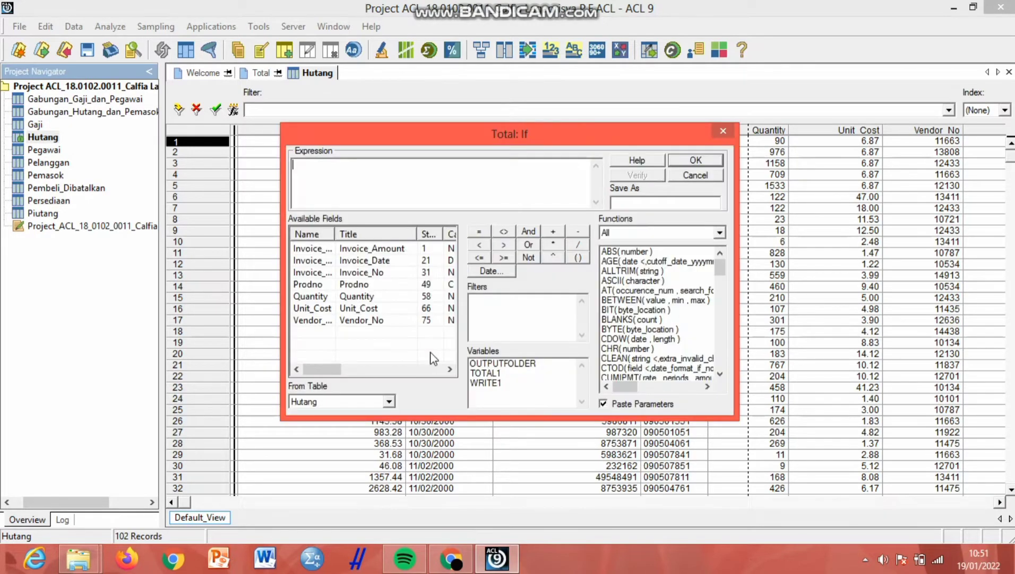
pyautogui.doubleClick(338, 263)
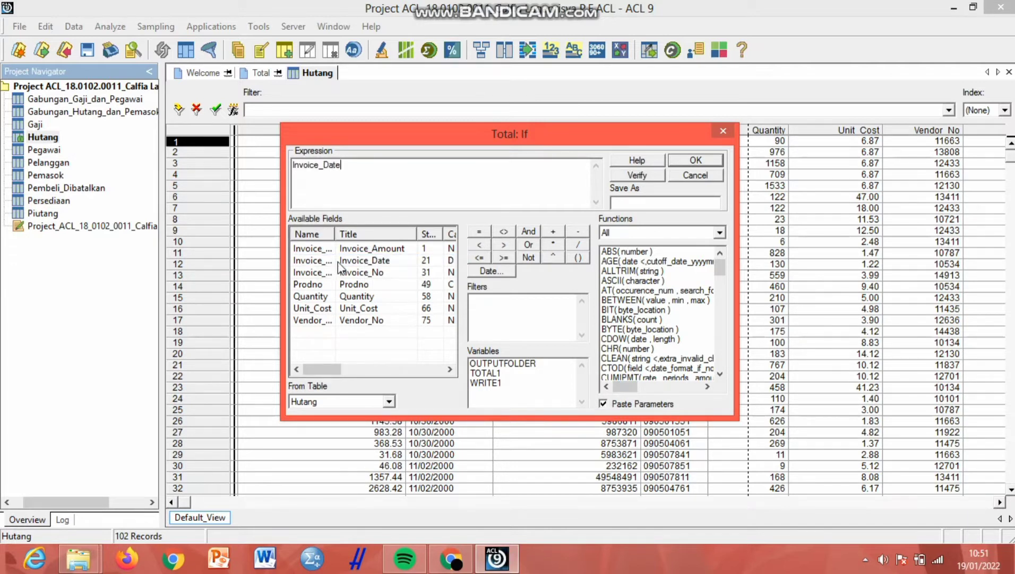
pyautogui.click(491, 271)
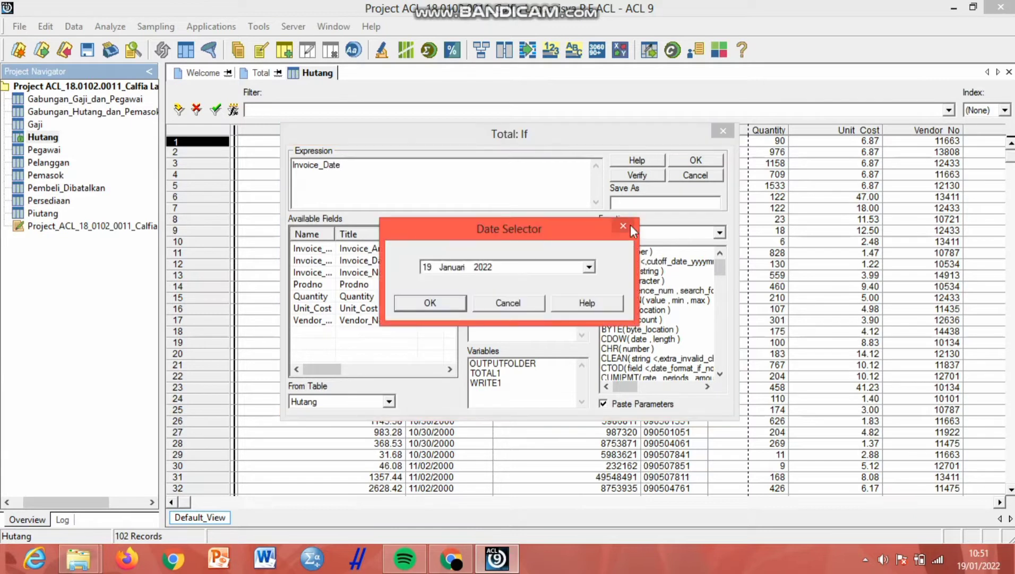
pyautogui.click(624, 227)
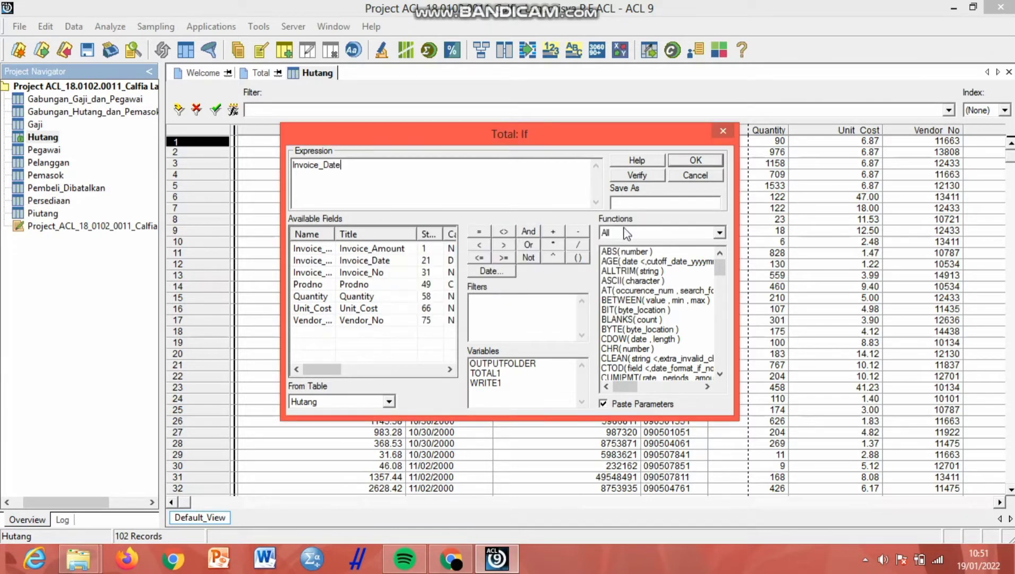
pyautogui.click(486, 248)
# Start adding a date to the If condition and set the date's year to 2000.
pyautogui.click(493, 270)
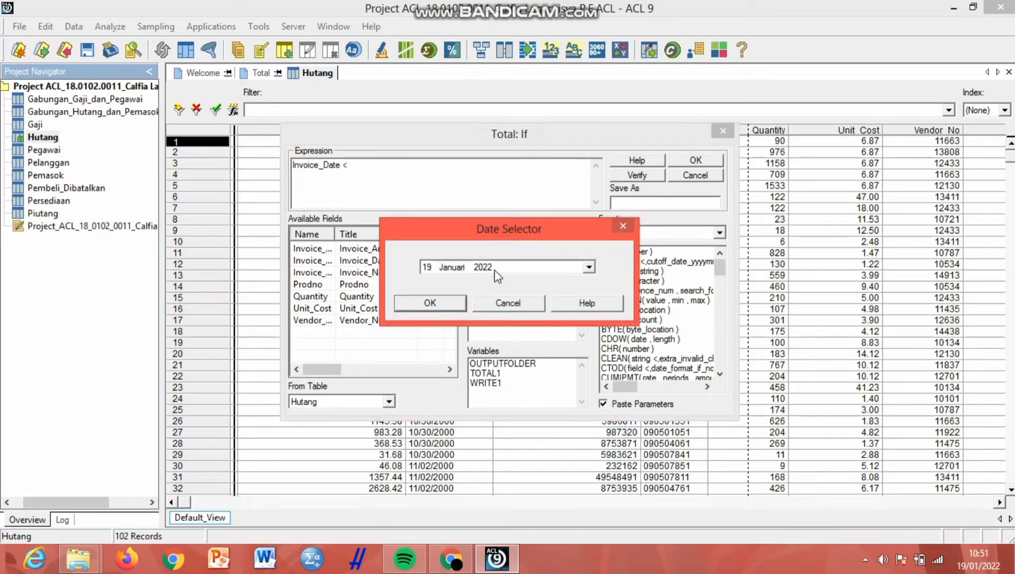
pyautogui.click(589, 266)
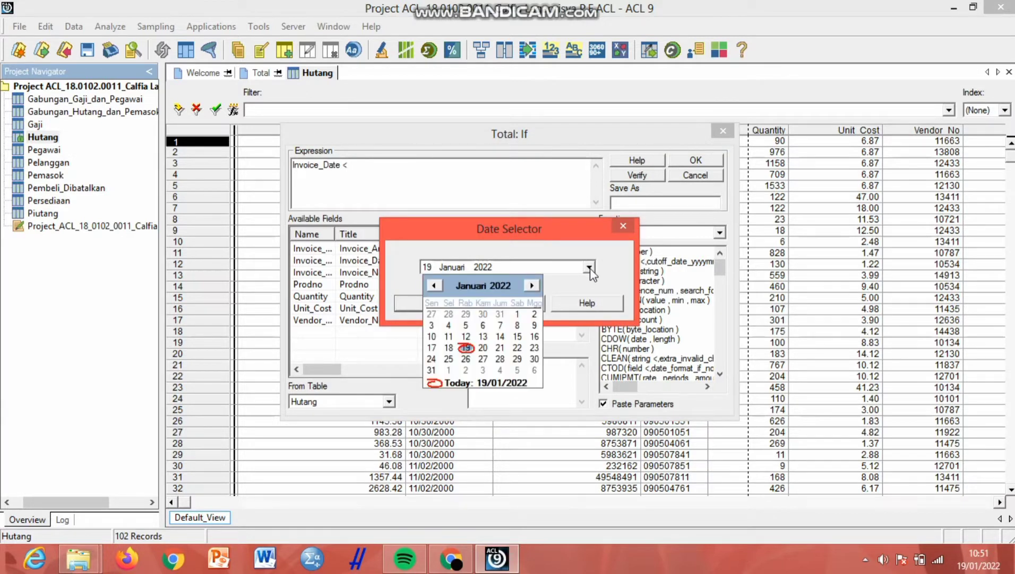
pyautogui.click(507, 286)
pyautogui.click(527, 290)
pyautogui.click(527, 290)
pyautogui.click(527, 289)
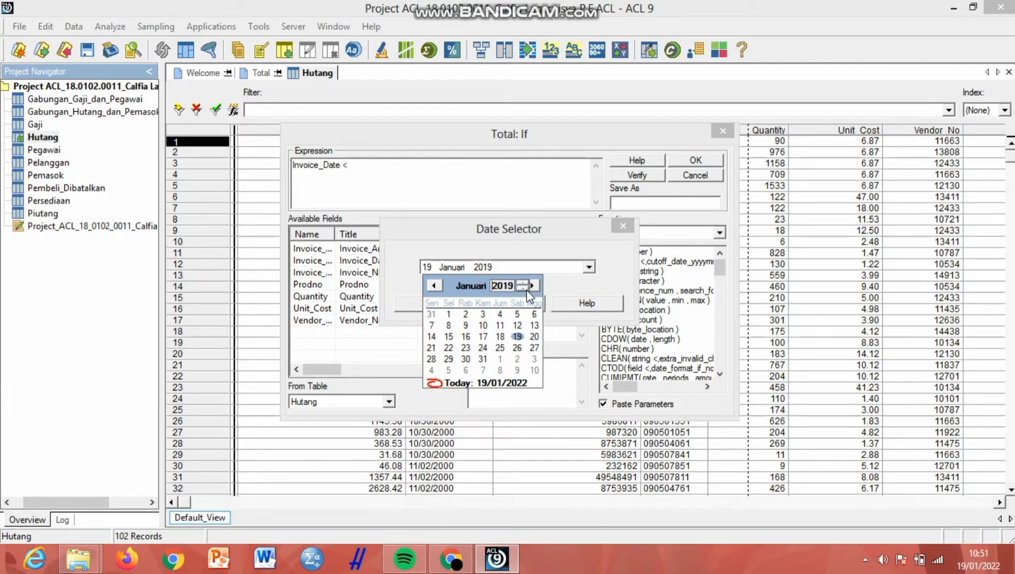
pyautogui.click(527, 290)
pyautogui.click(527, 290)
pyautogui.click(527, 289)
pyautogui.click(527, 289)
pyautogui.click(527, 289)
pyautogui.click(527, 289)
pyautogui.click(527, 290)
pyautogui.click(527, 289)
pyautogui.click(526, 290)
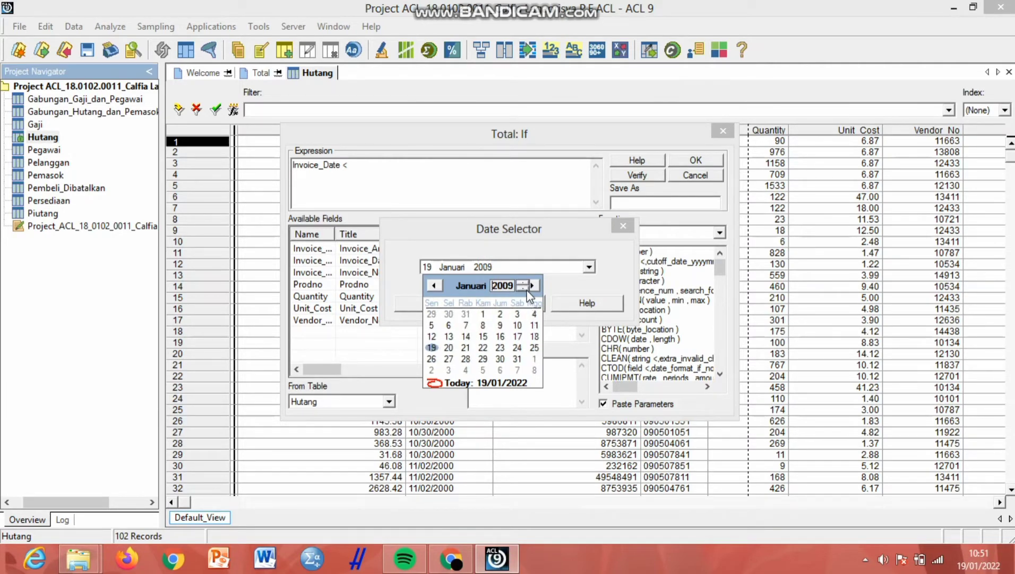
pyautogui.click(527, 290)
pyautogui.click(526, 289)
pyautogui.click(527, 290)
pyautogui.click(527, 290)
pyautogui.click(526, 290)
pyautogui.click(527, 290)
pyautogui.click(527, 290)
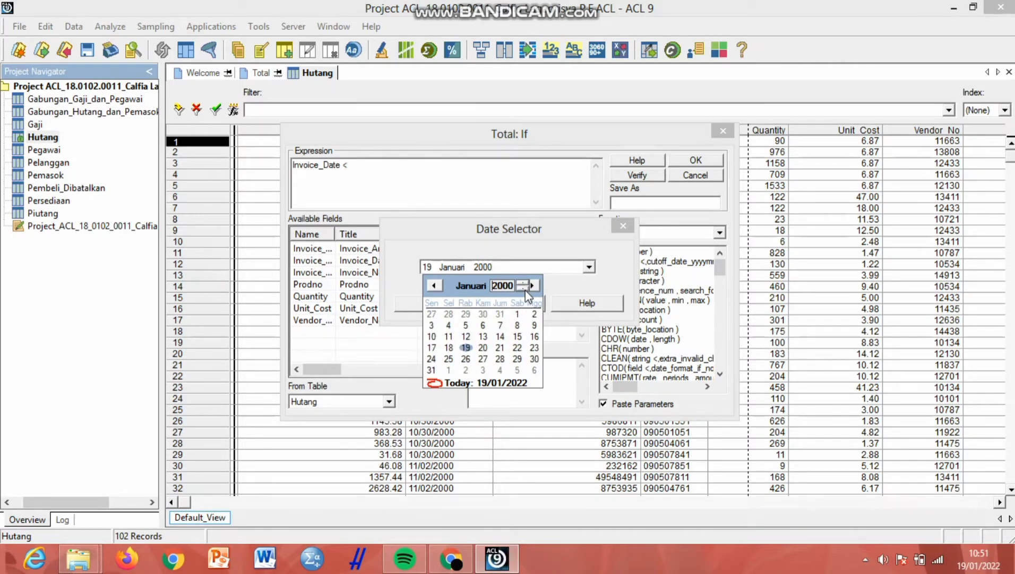
# Set the date's month and day to 1 July and insert it into the Invoice_Date expression.
pyautogui.click(537, 285)
pyautogui.click(537, 286)
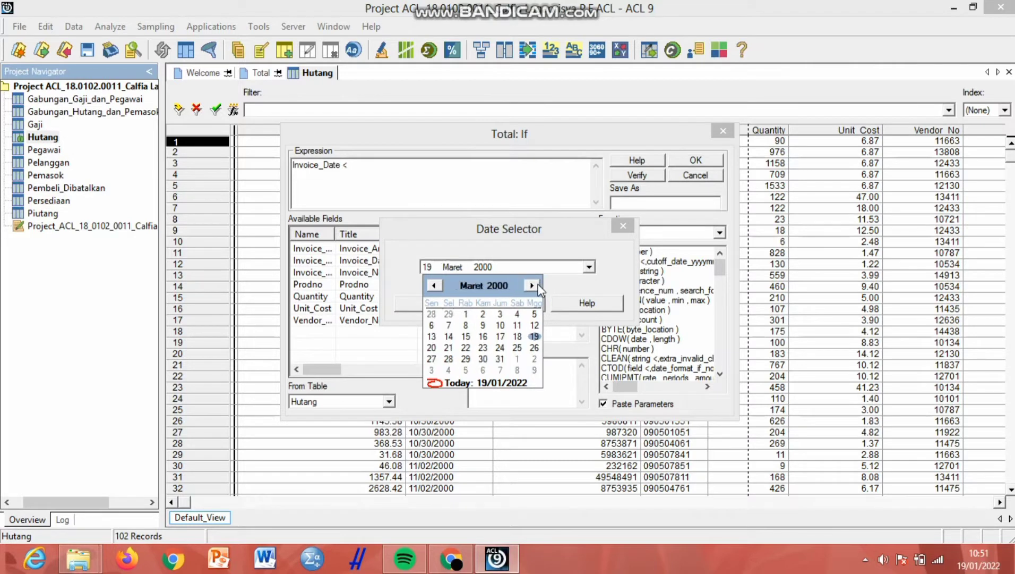
pyautogui.click(537, 285)
pyautogui.click(538, 286)
pyautogui.click(538, 285)
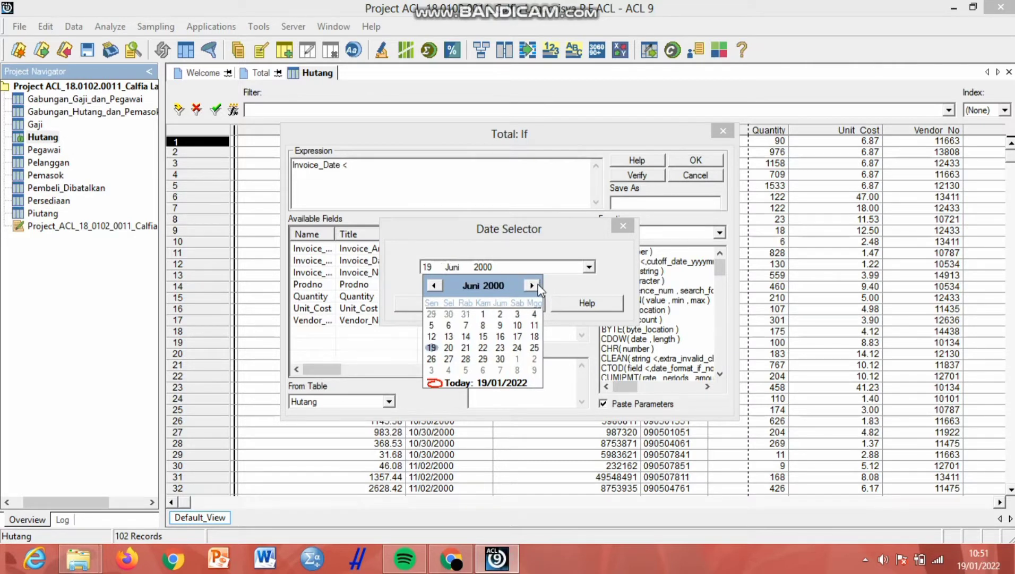
pyautogui.click(538, 286)
pyautogui.click(518, 315)
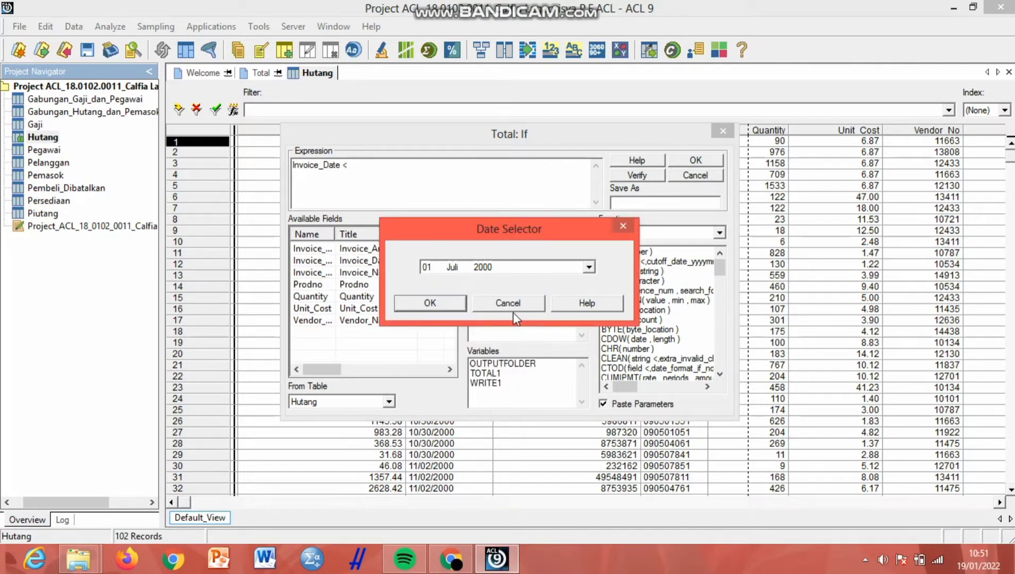
pyautogui.click(457, 303)
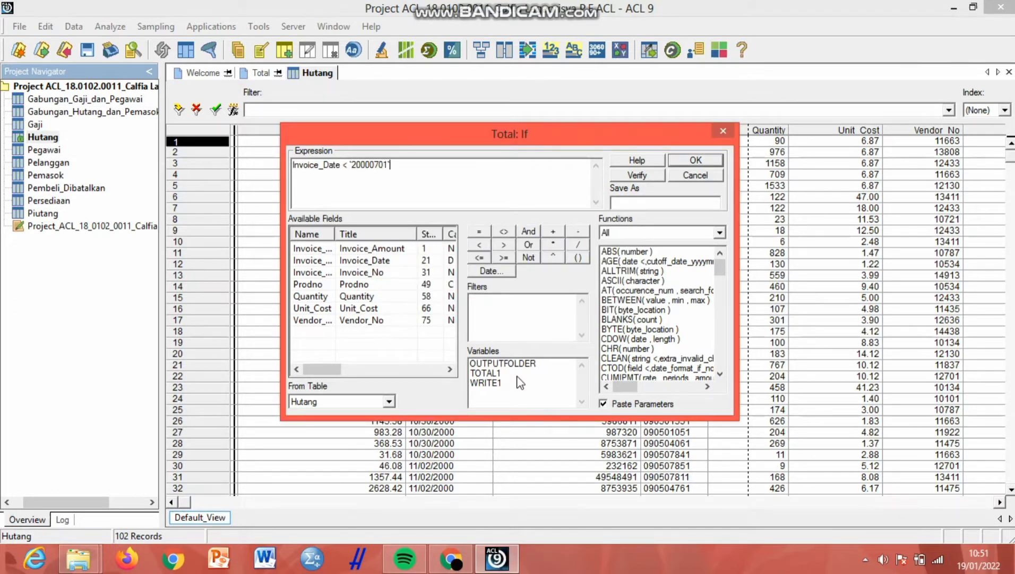
# Verify and accept the Invoice_Date condition, and run the Invoice_Amount total.
pyautogui.click(641, 174)
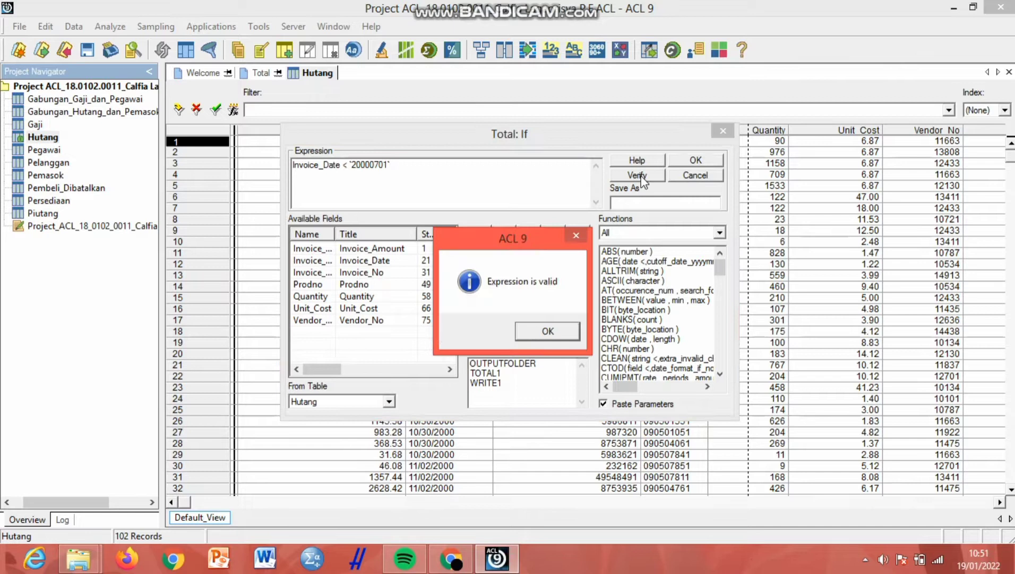
pyautogui.click(548, 332)
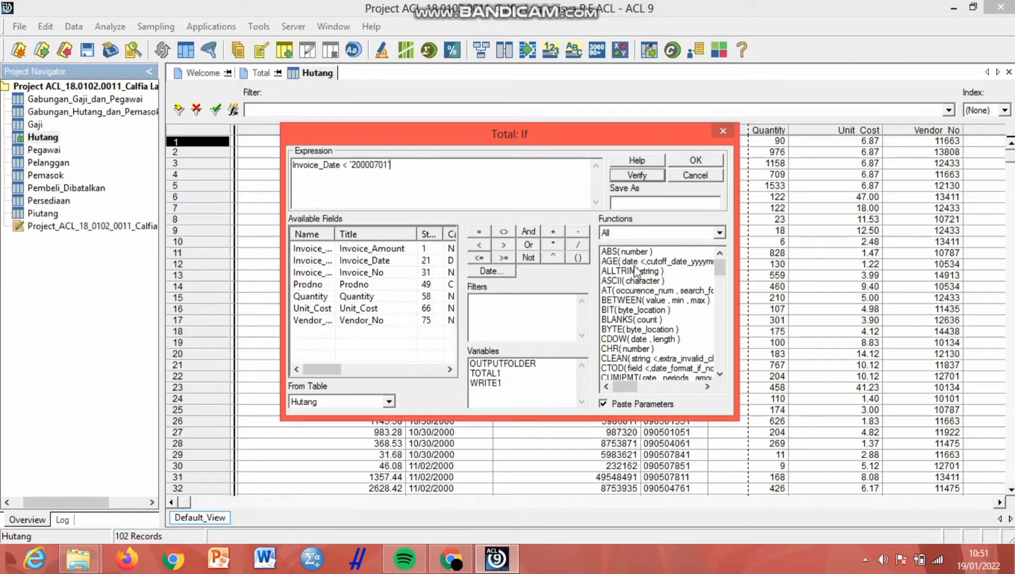
pyautogui.click(708, 165)
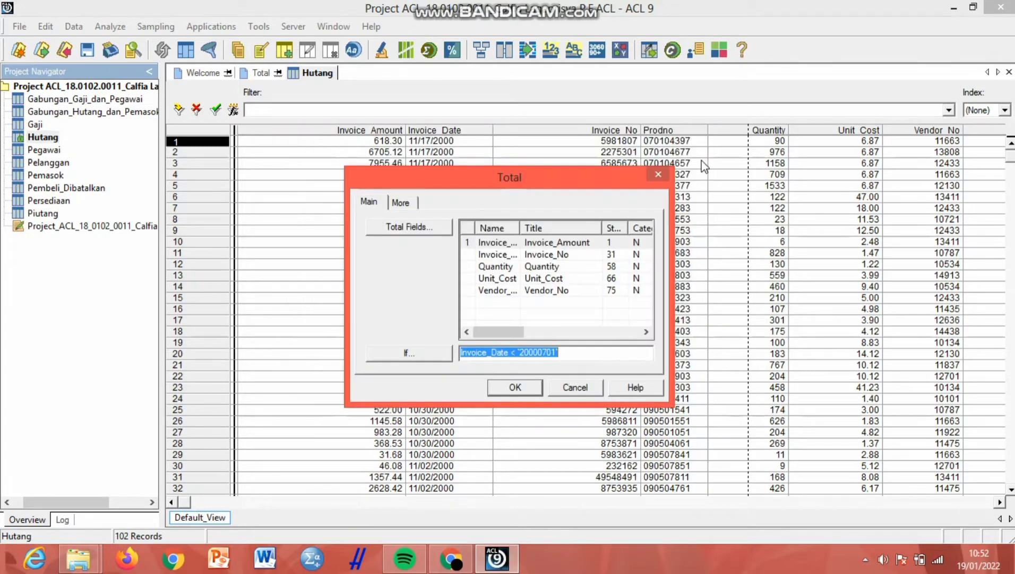
pyautogui.click(516, 385)
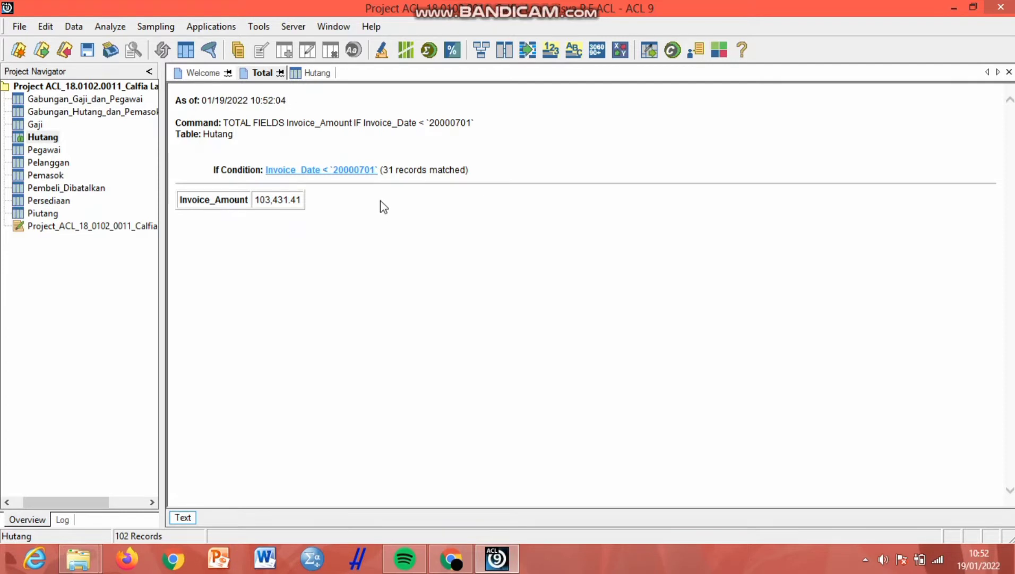
# Open the Gabungan_Hutang_dan_Pemasok table and run Statistics on its Unit_Cost field with the standard deviation included.
pyautogui.doubleClick(52, 112)
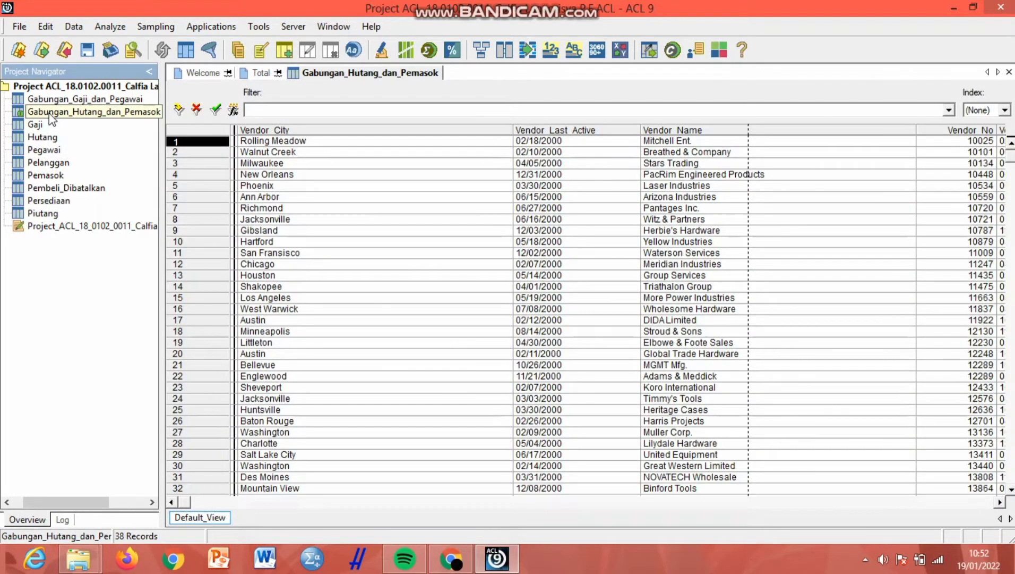
pyautogui.click(97, 24)
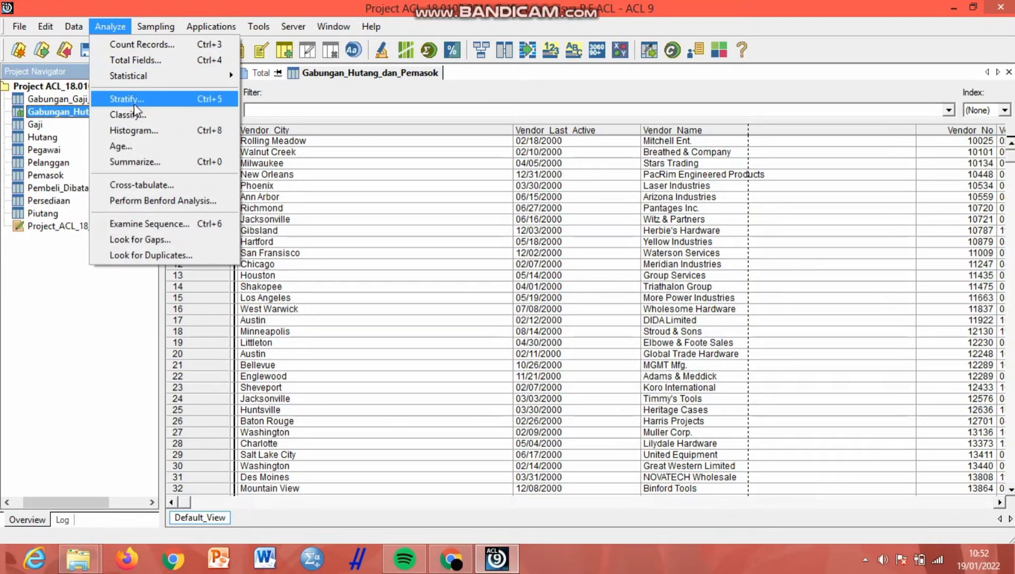
pyautogui.moveTo(139, 78)
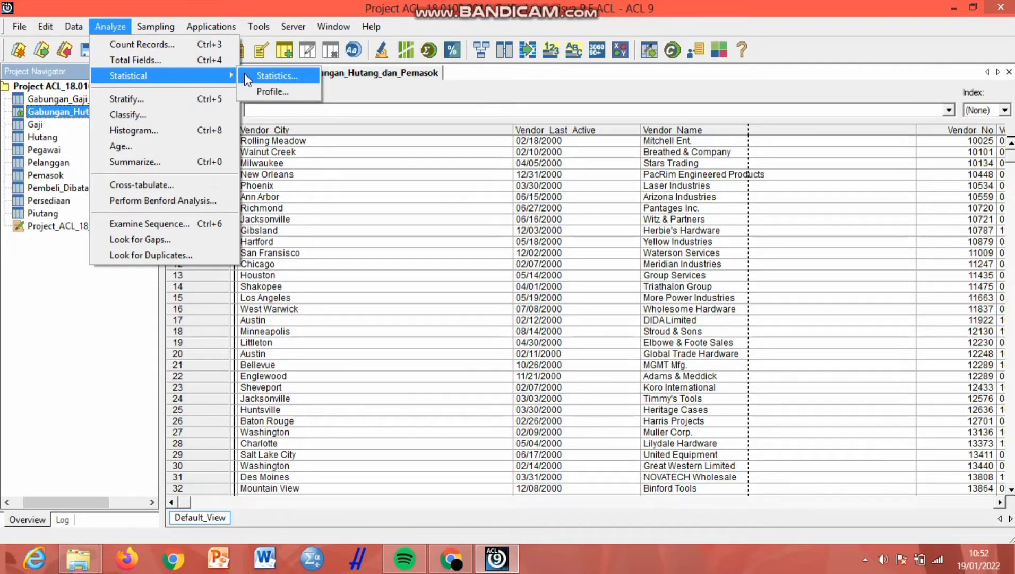
pyautogui.click(246, 78)
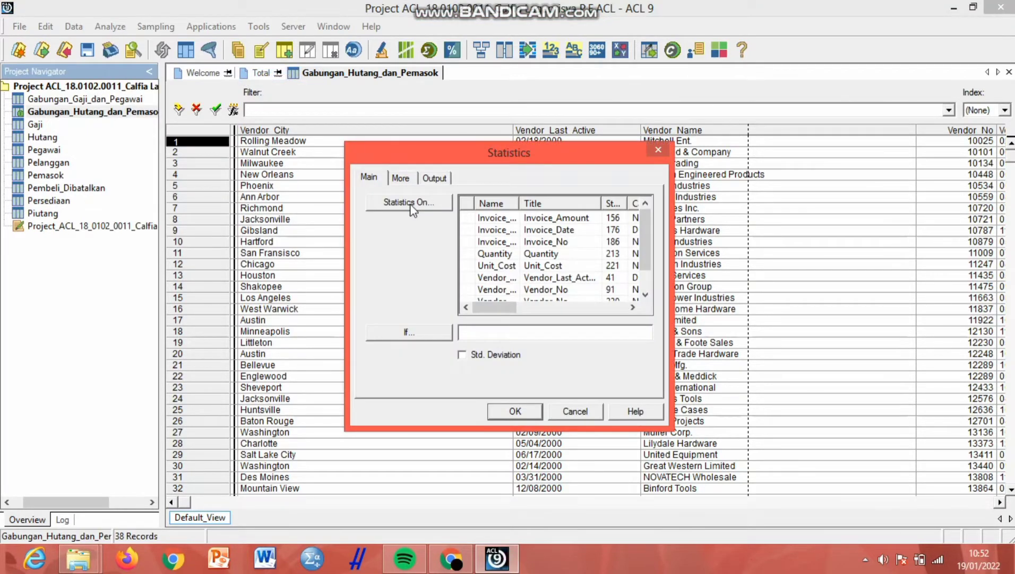
pyautogui.click(413, 204)
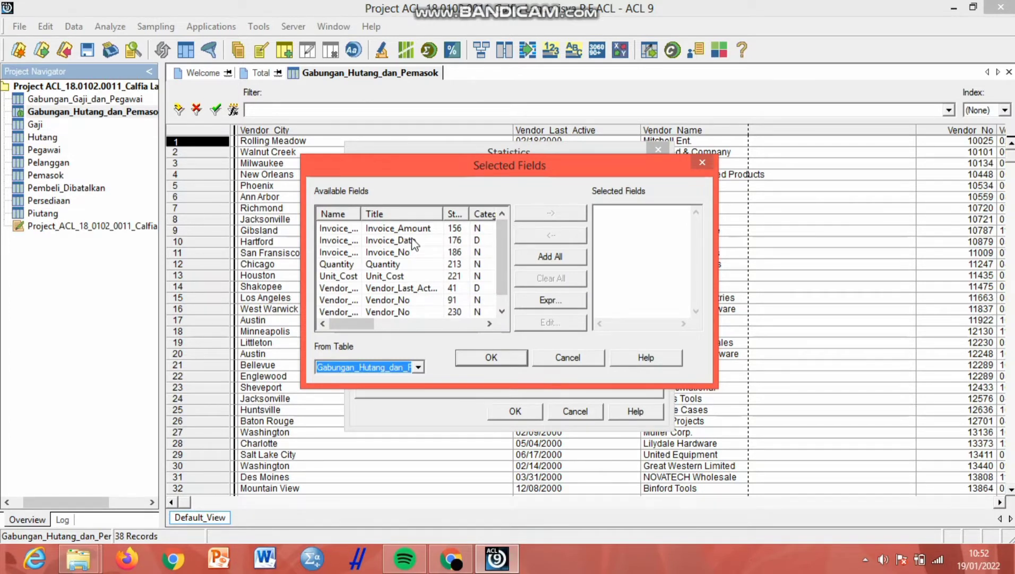
pyautogui.click(384, 276)
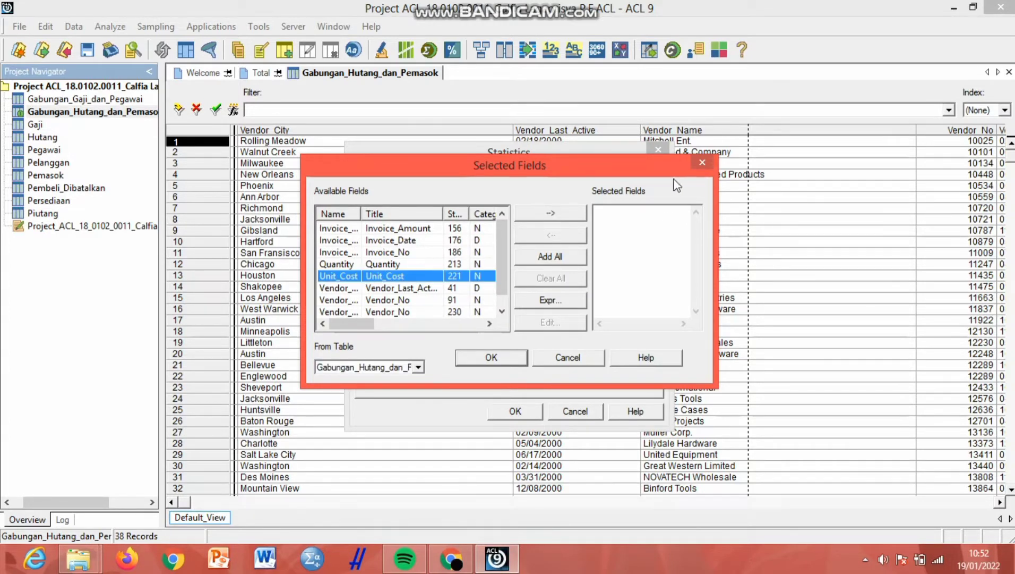
pyautogui.click(552, 213)
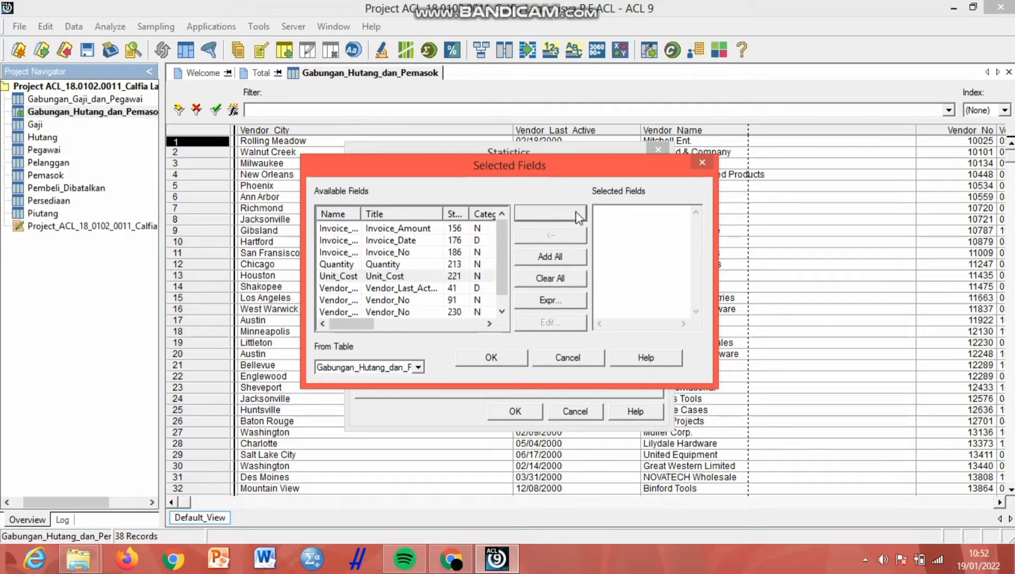
pyautogui.click(504, 362)
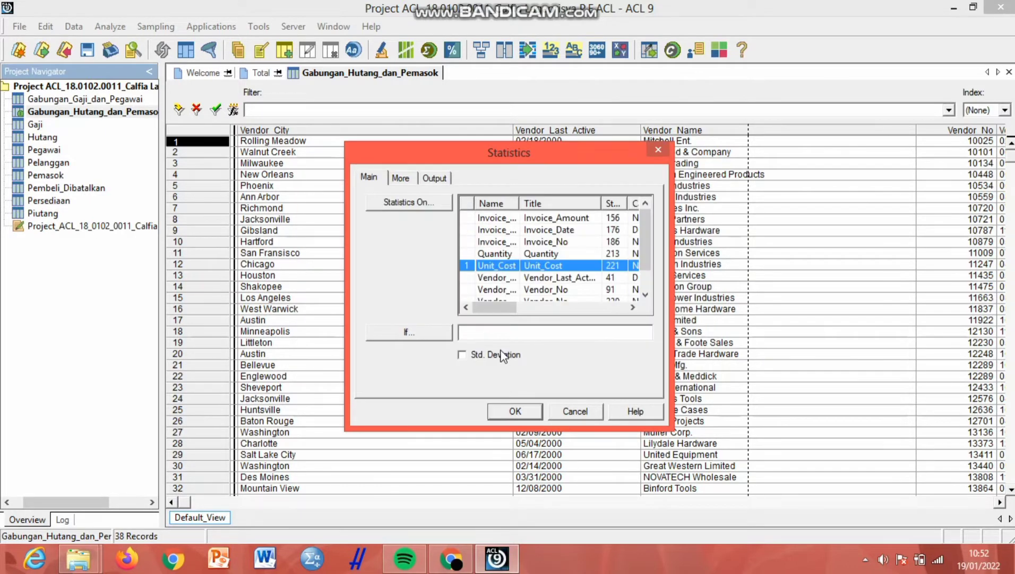
pyautogui.click(462, 355)
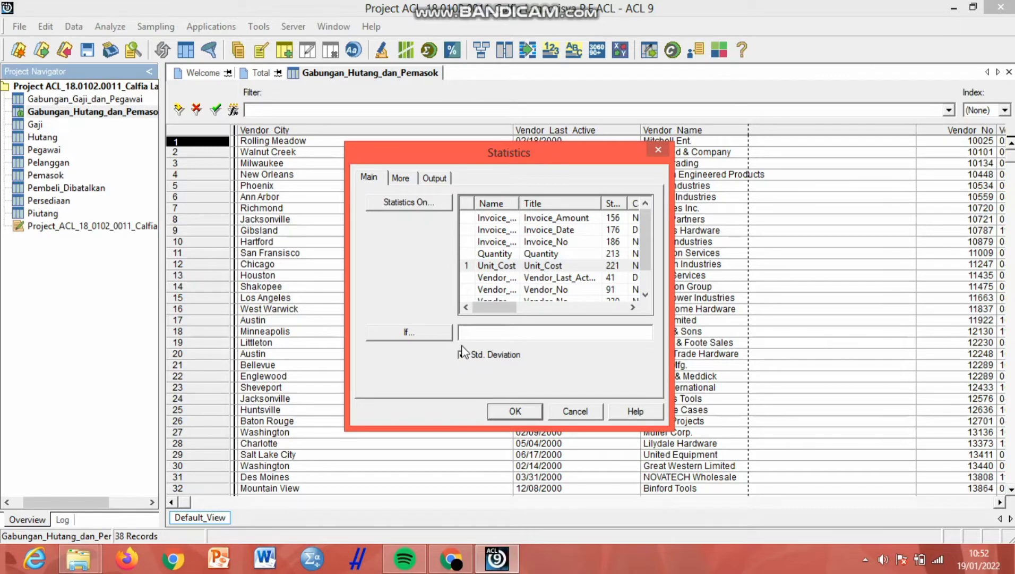
pyautogui.click(528, 414)
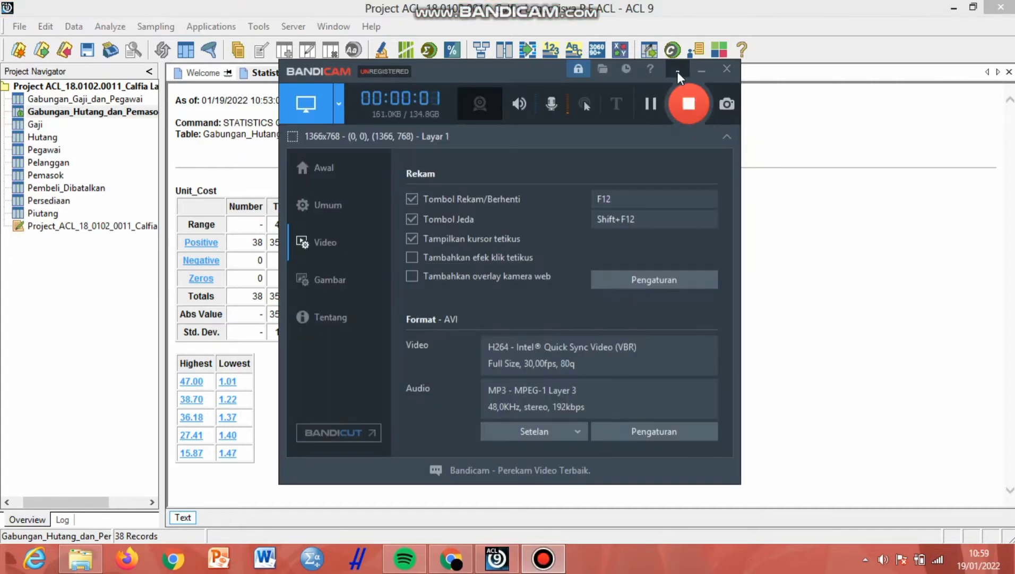
# Open the Persediaan table and set up a Classify analysis on its Location field.
pyautogui.click(707, 75)
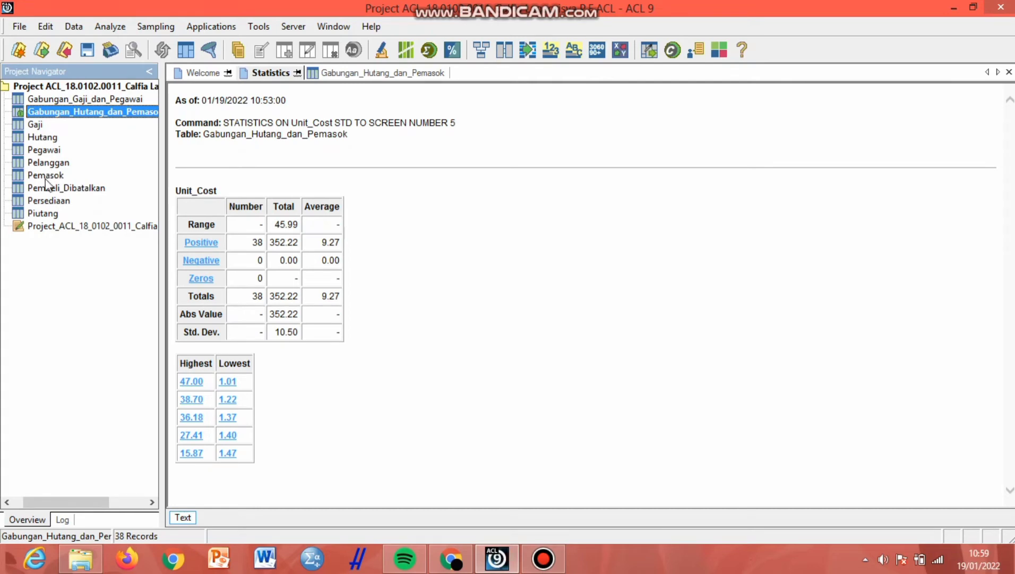
pyautogui.doubleClick(39, 201)
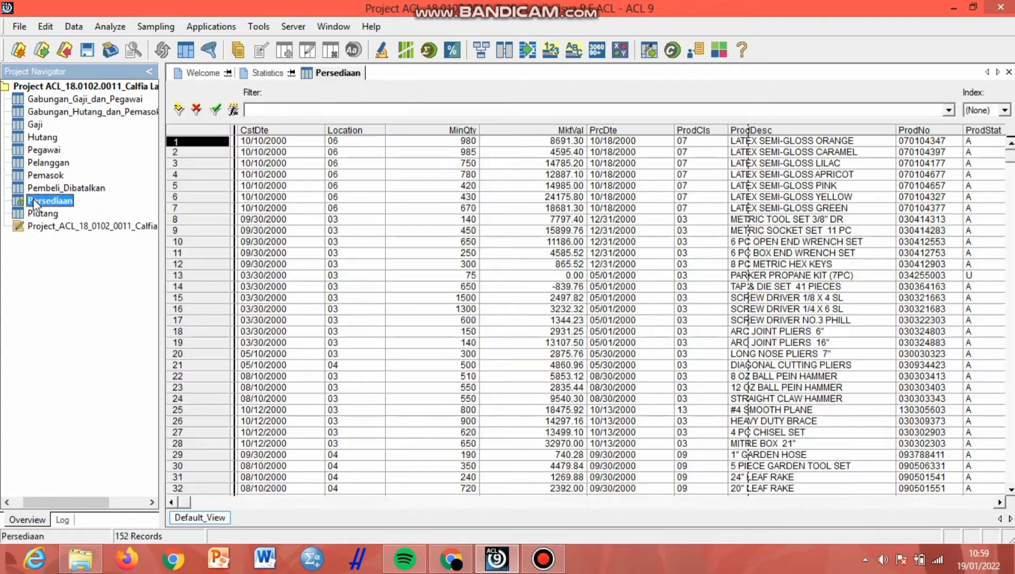
pyautogui.click(113, 27)
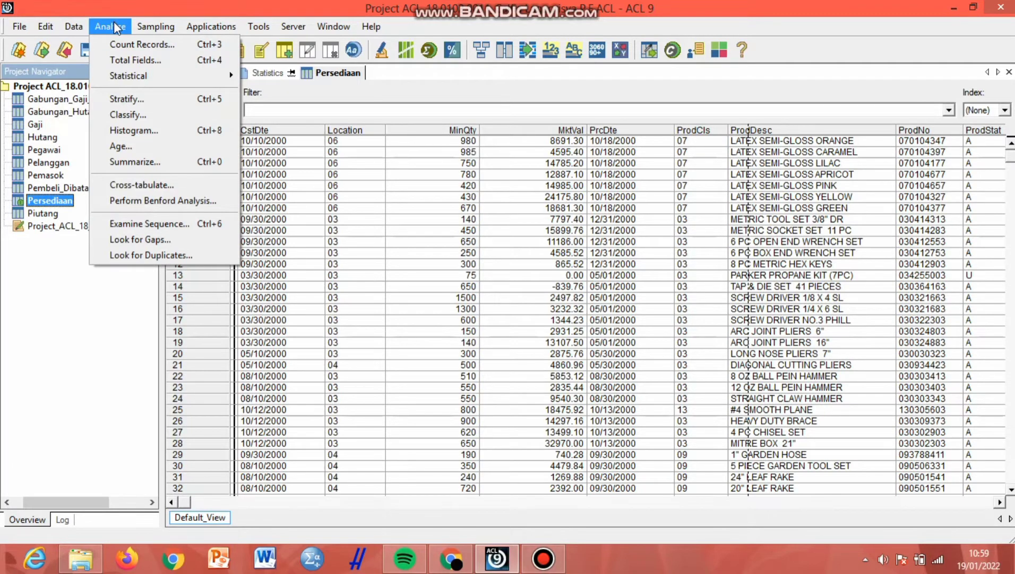
pyautogui.click(125, 114)
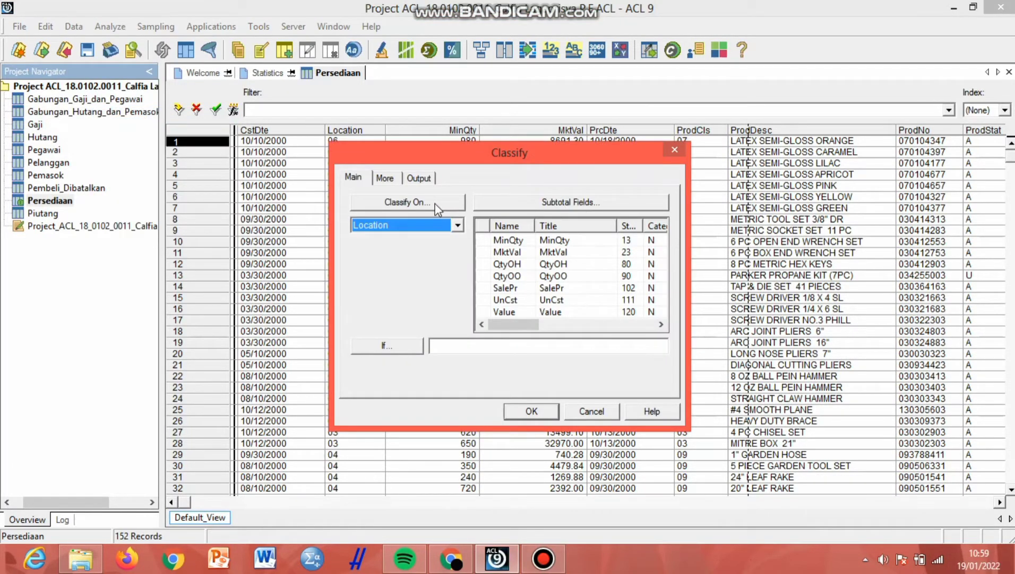
pyautogui.click(436, 202)
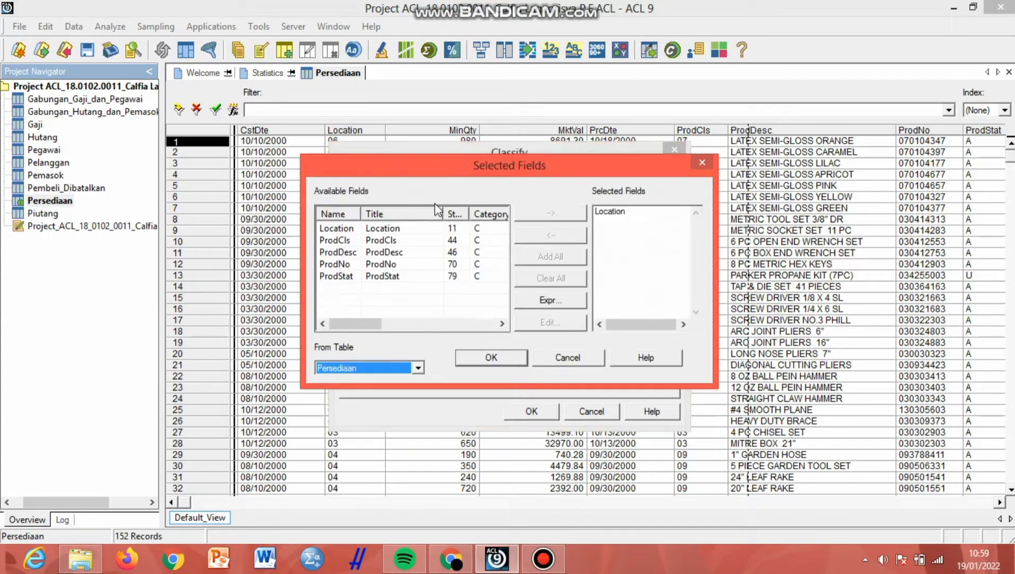
pyautogui.click(386, 231)
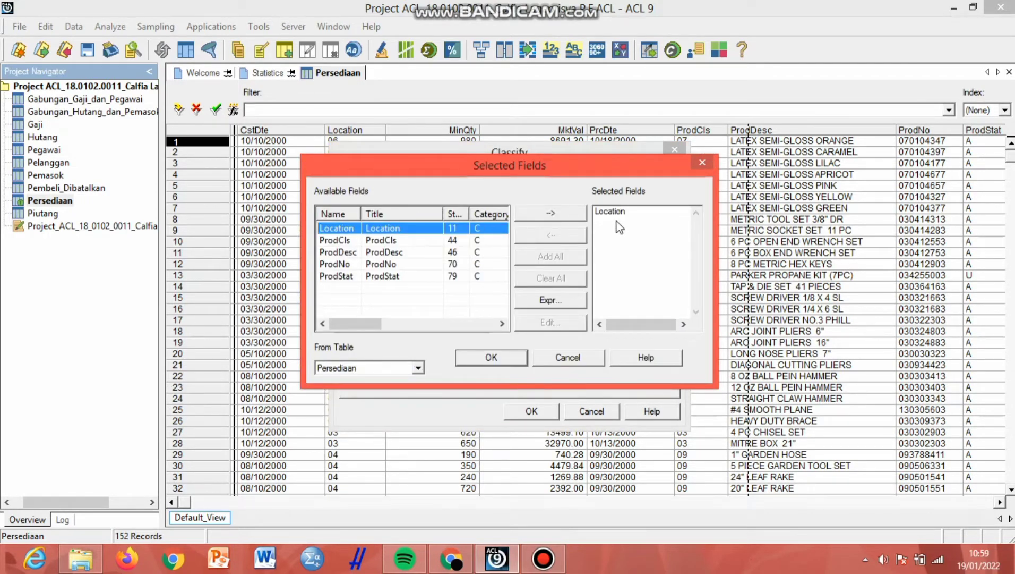
pyautogui.click(553, 214)
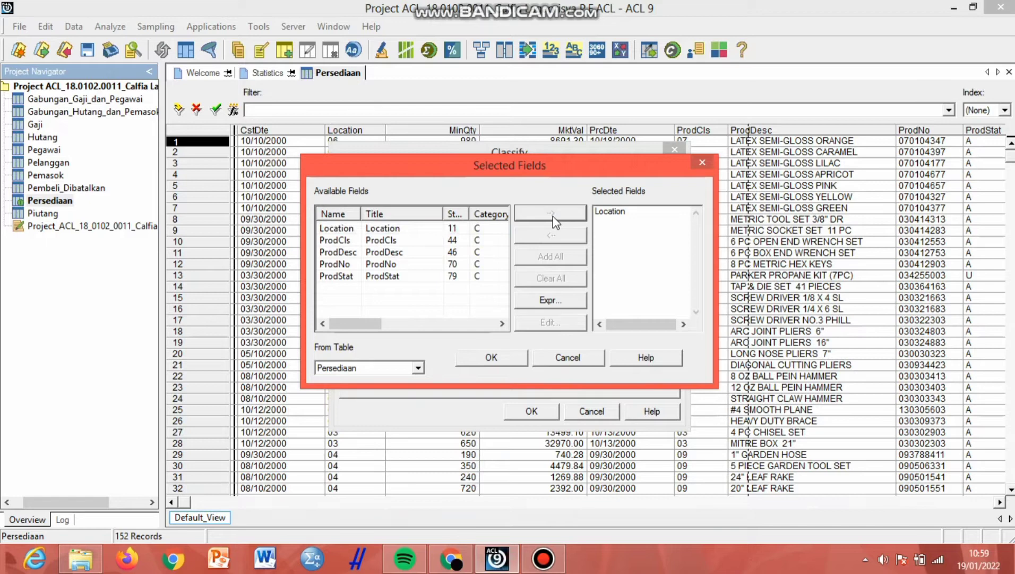
pyautogui.click(496, 362)
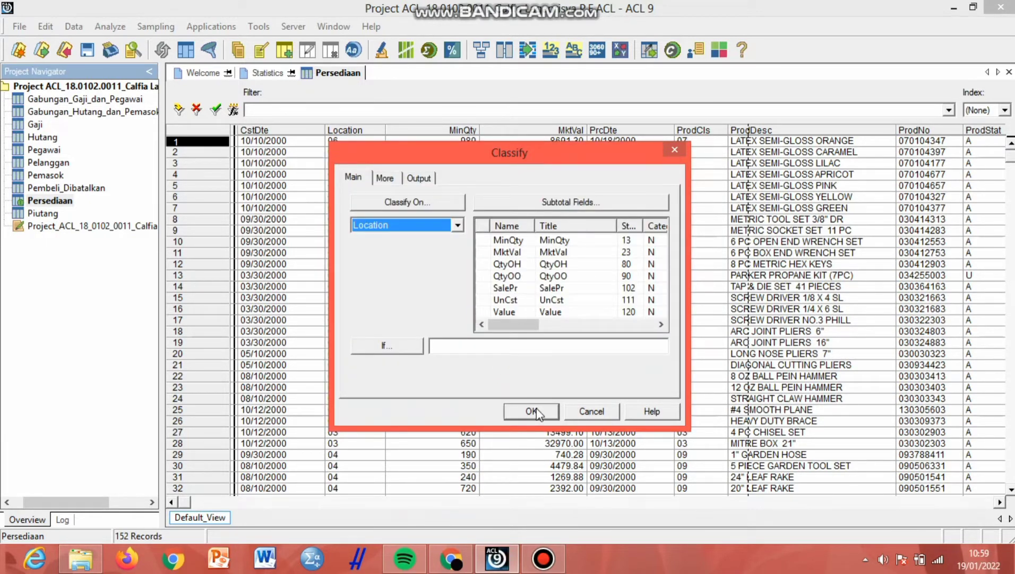
# Add all available subtotal fields, run the classification, and highlight the QtyOH to Value figures for location 05.
pyautogui.click(598, 201)
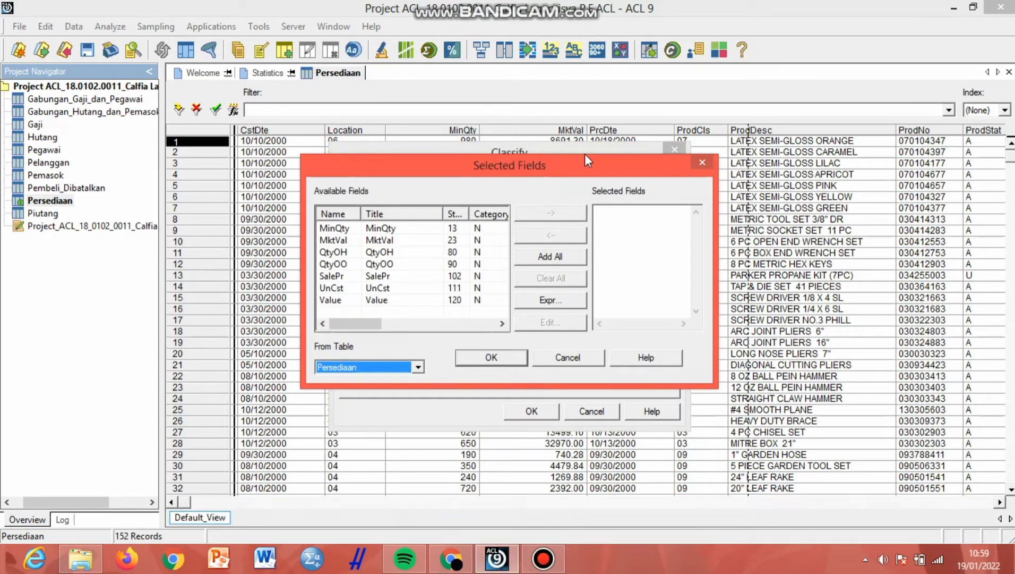
pyautogui.click(560, 260)
pyautogui.click(491, 357)
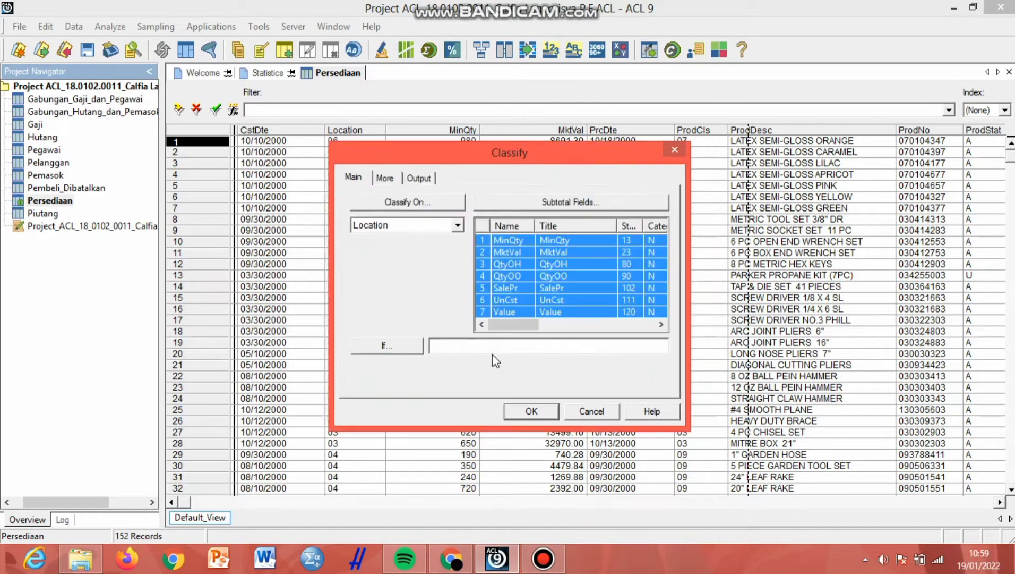
pyautogui.click(516, 411)
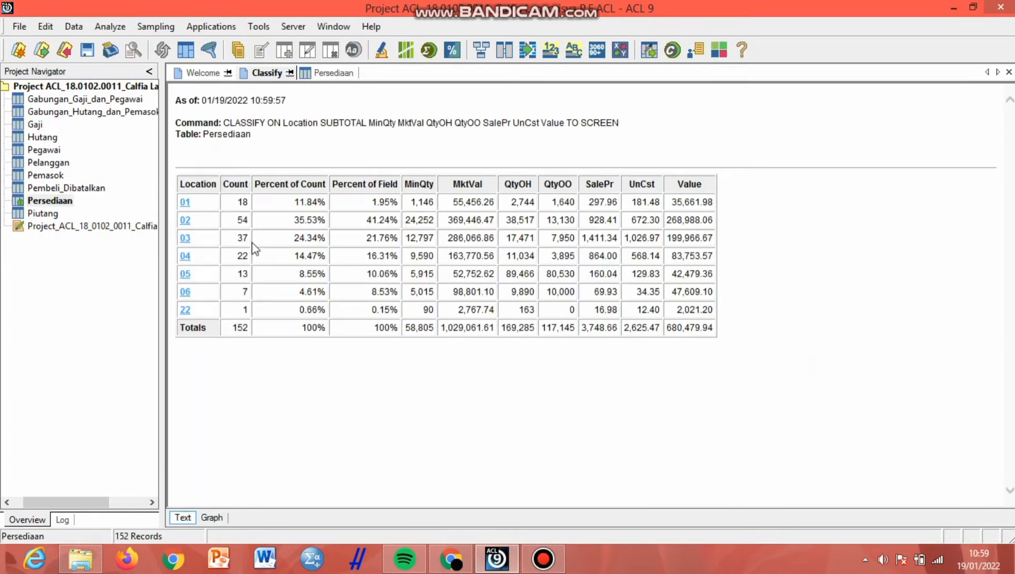
pyautogui.moveTo(511, 275); pyautogui.dragTo(715, 271)
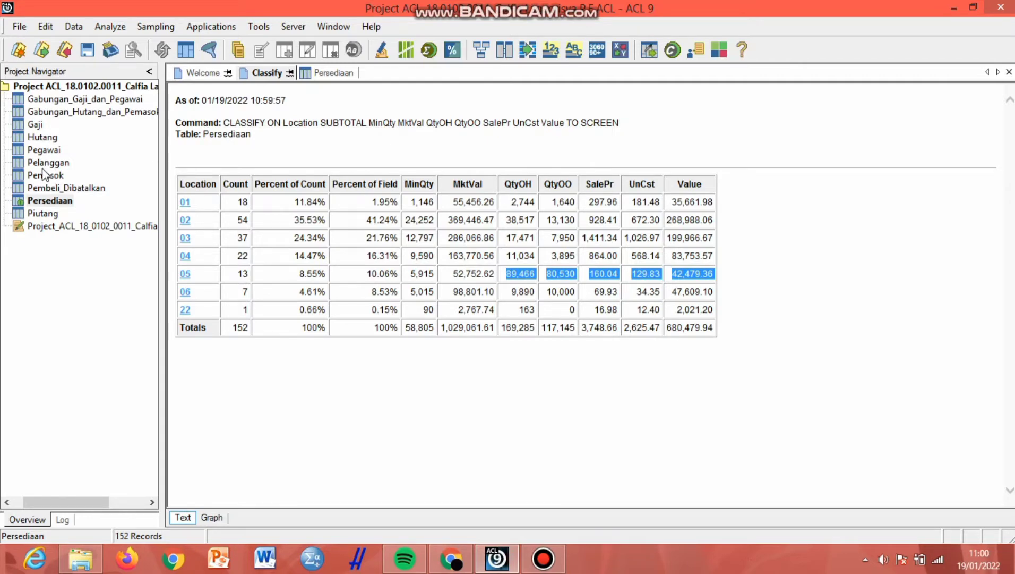
# Open the Hutang table and run a Profile on its Invoice_Amount field.
pyautogui.doubleClick(52, 139)
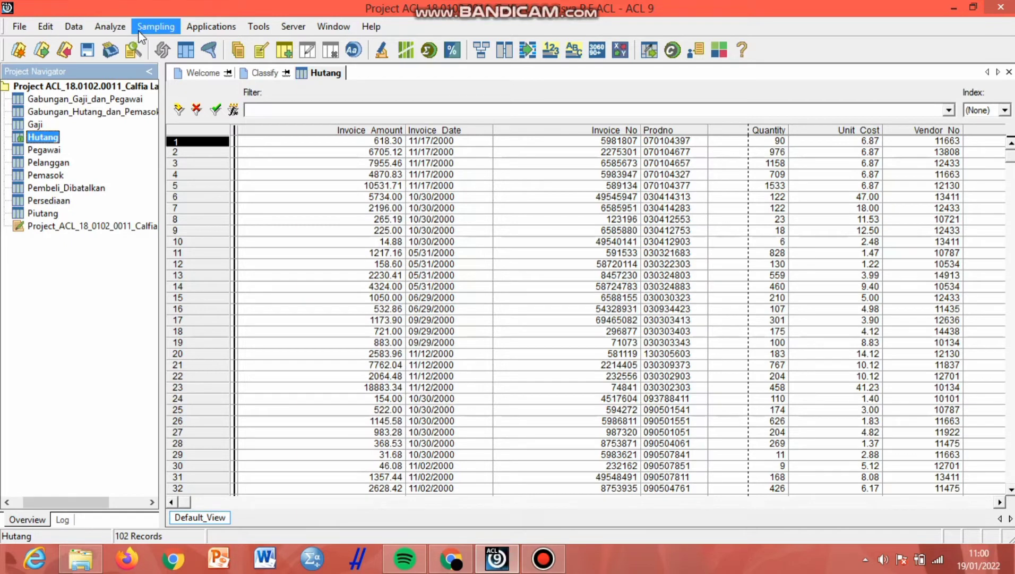
pyautogui.click(74, 30)
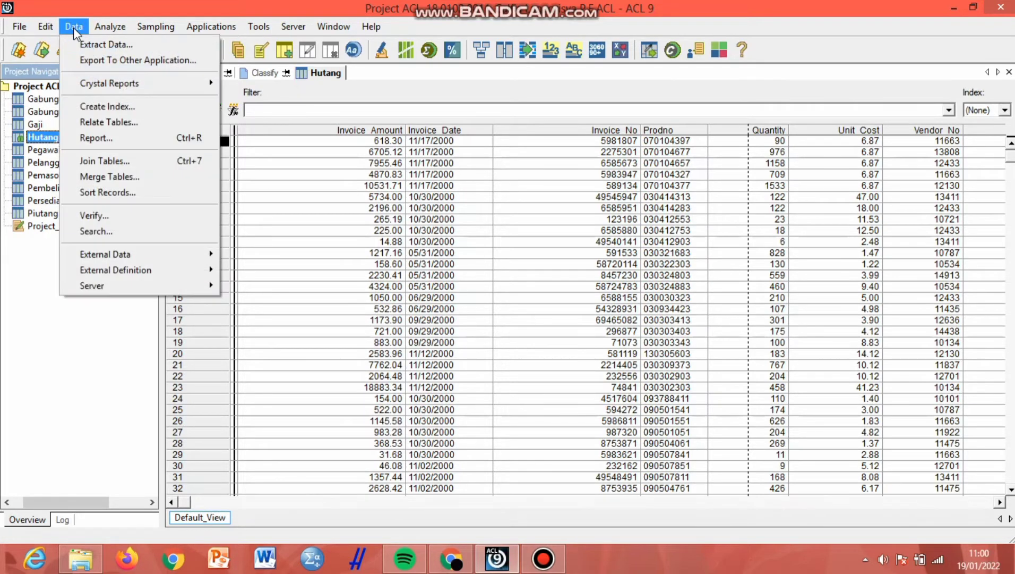
pyautogui.moveTo(112, 28)
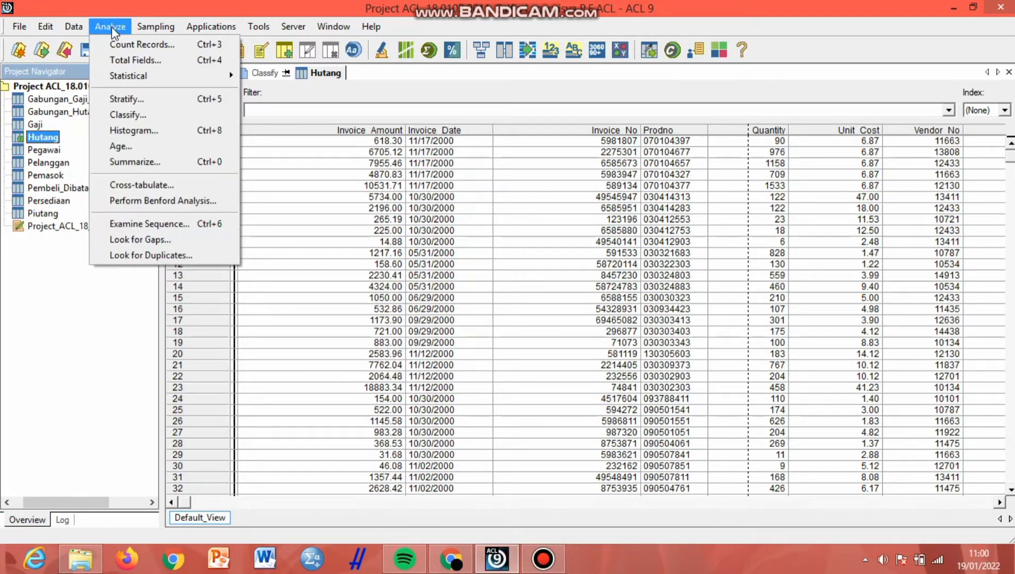
pyautogui.moveTo(125, 85)
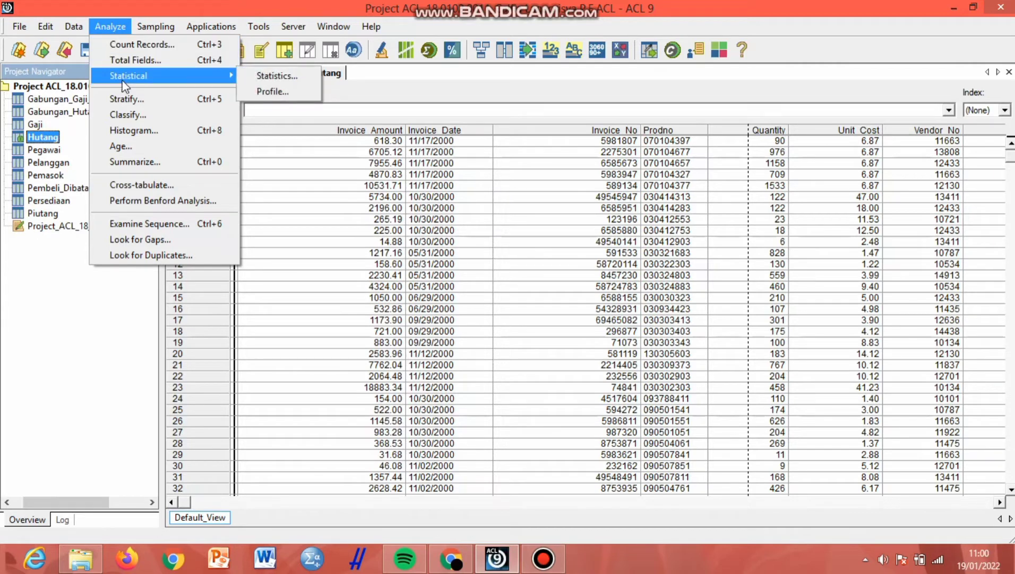
pyautogui.click(260, 92)
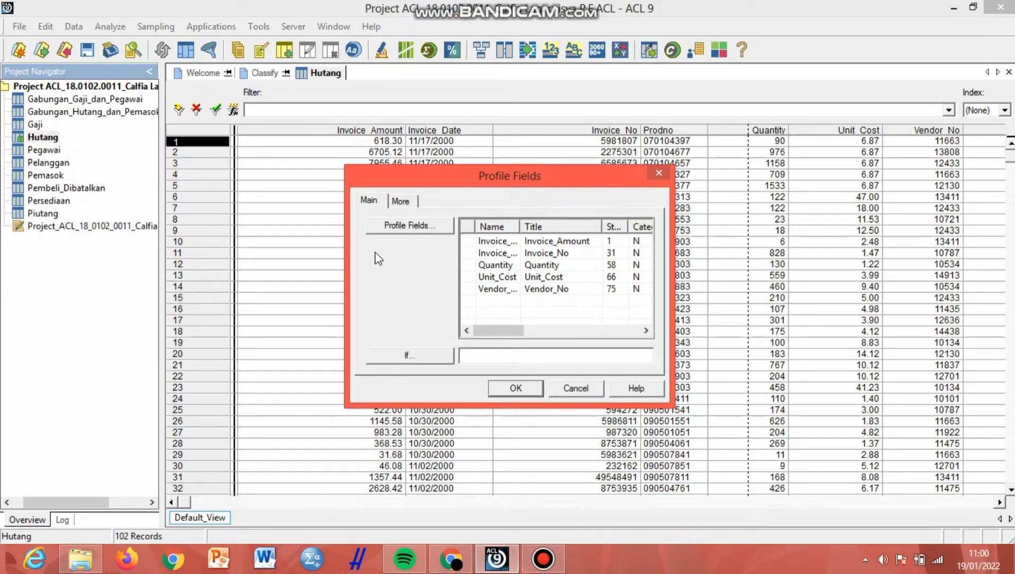
pyautogui.click(397, 229)
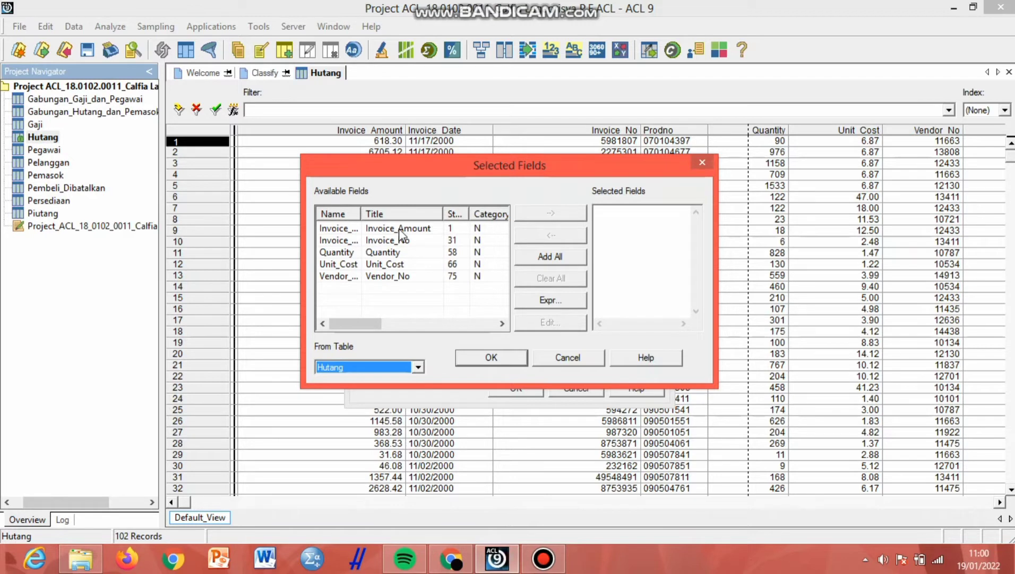
pyautogui.click(398, 228)
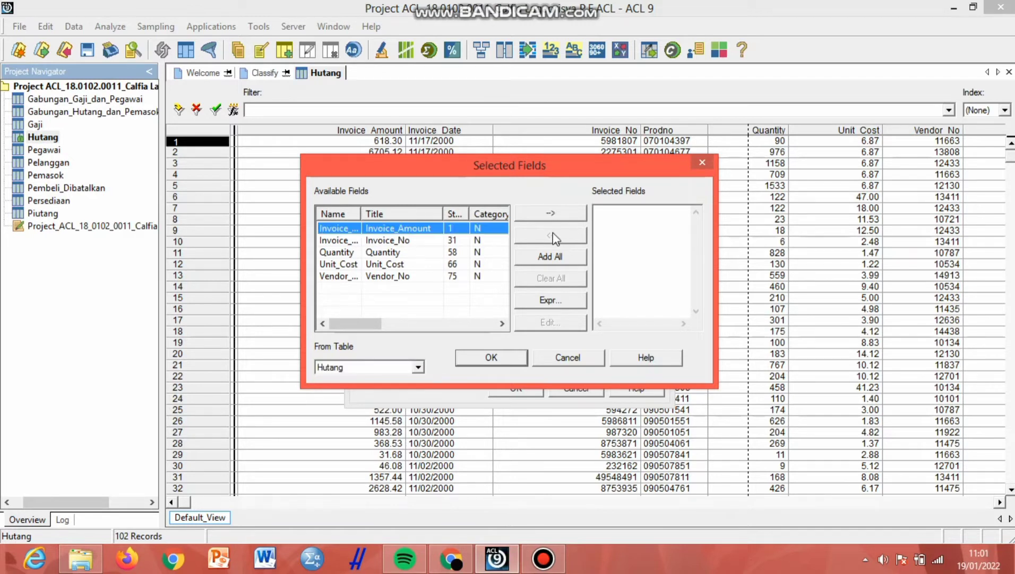
pyautogui.click(549, 212)
pyautogui.click(551, 219)
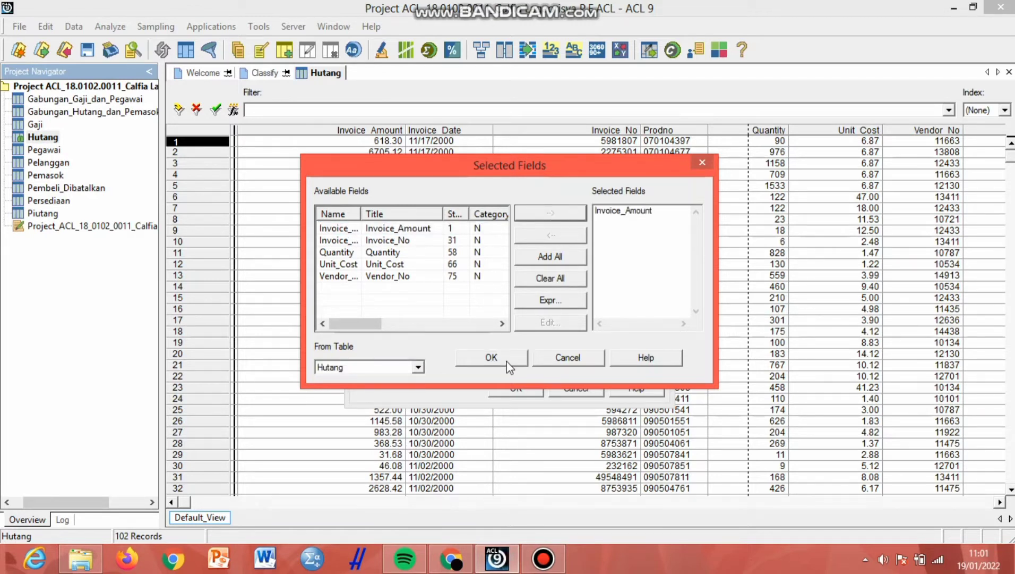
pyautogui.click(491, 357)
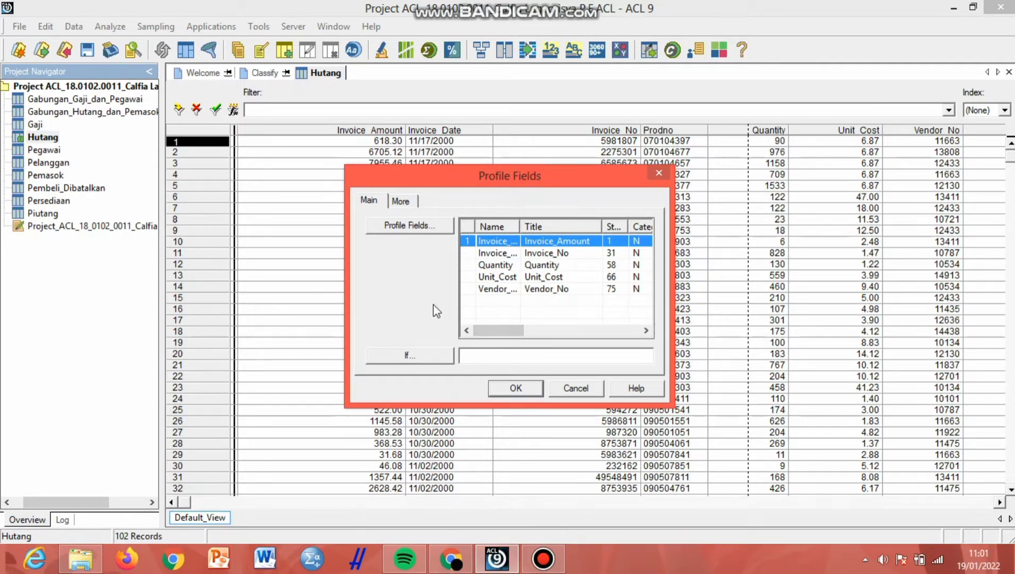
pyautogui.click(534, 389)
# Stratify the Hutang table on Invoice_Amount using 5 intervals.
pyautogui.click(118, 26)
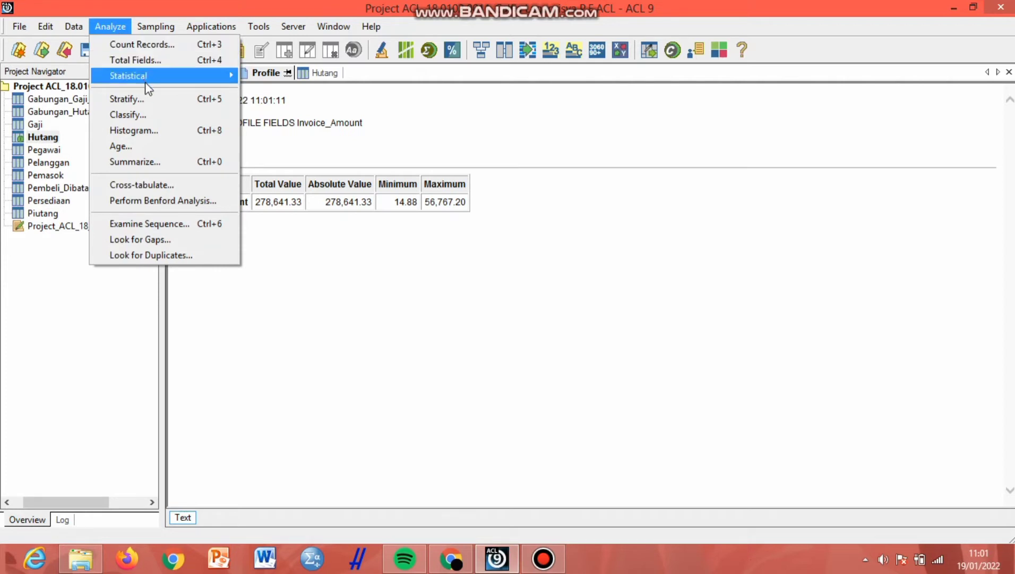
pyautogui.moveTo(158, 80)
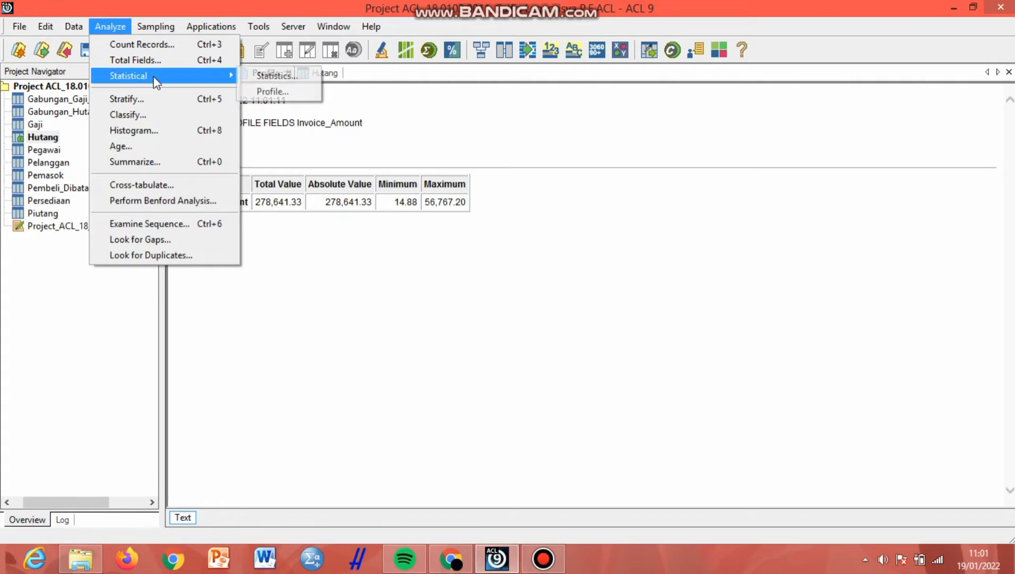
pyautogui.click(149, 98)
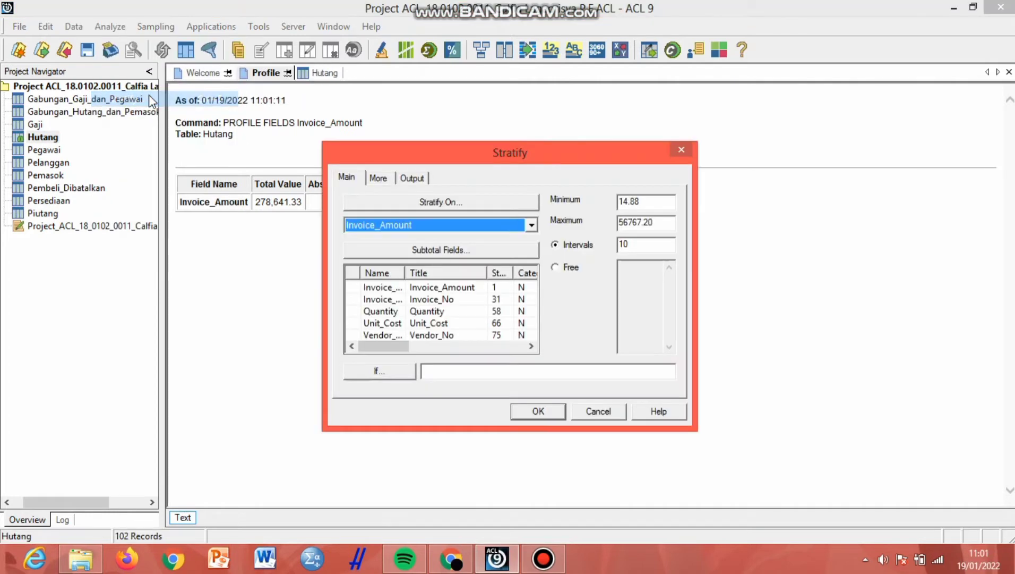
pyautogui.click(642, 242)
pyautogui.moveTo(641, 243); pyautogui.dragTo(615, 242)
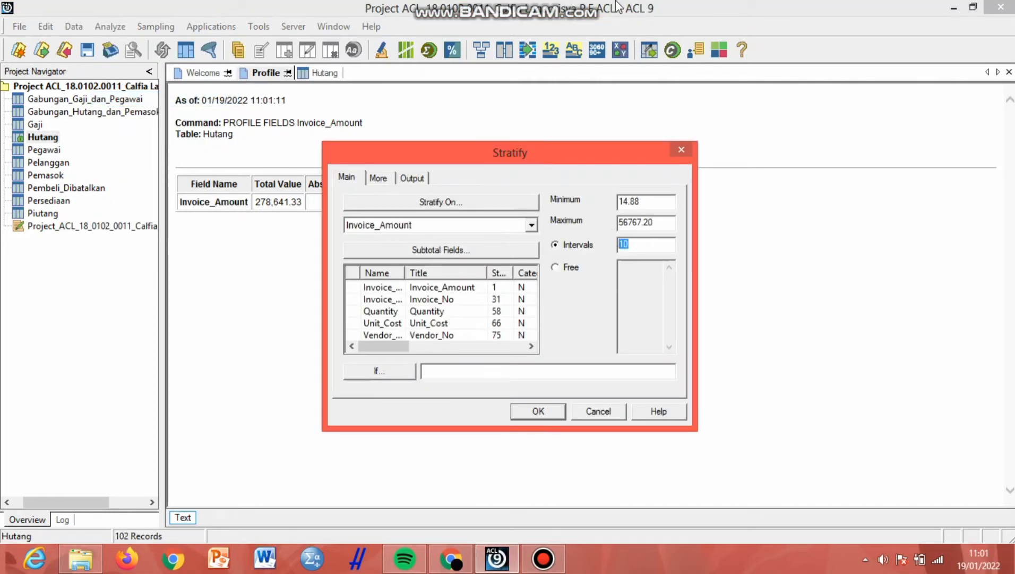
pyautogui.write('5')
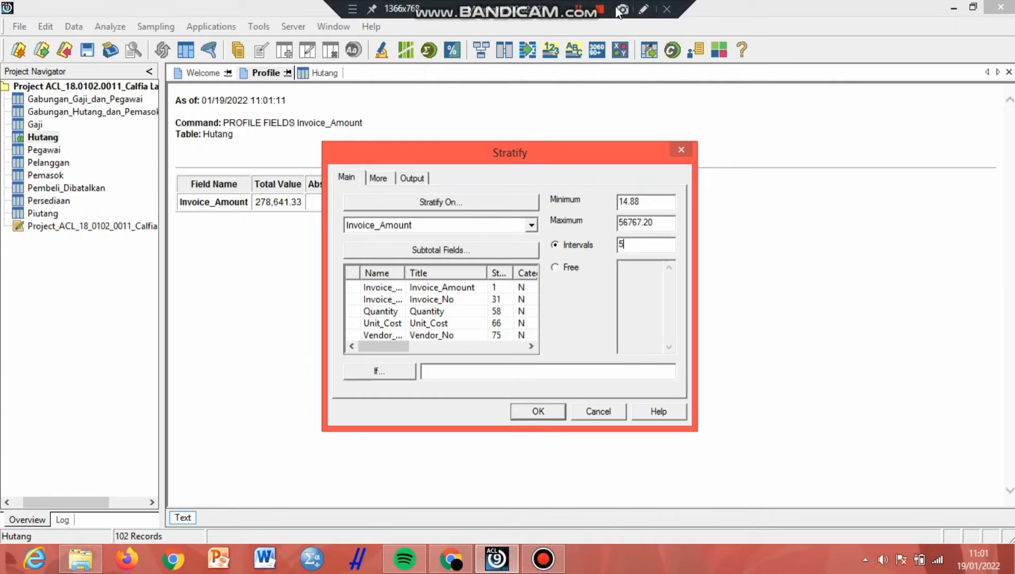
pyautogui.click(539, 412)
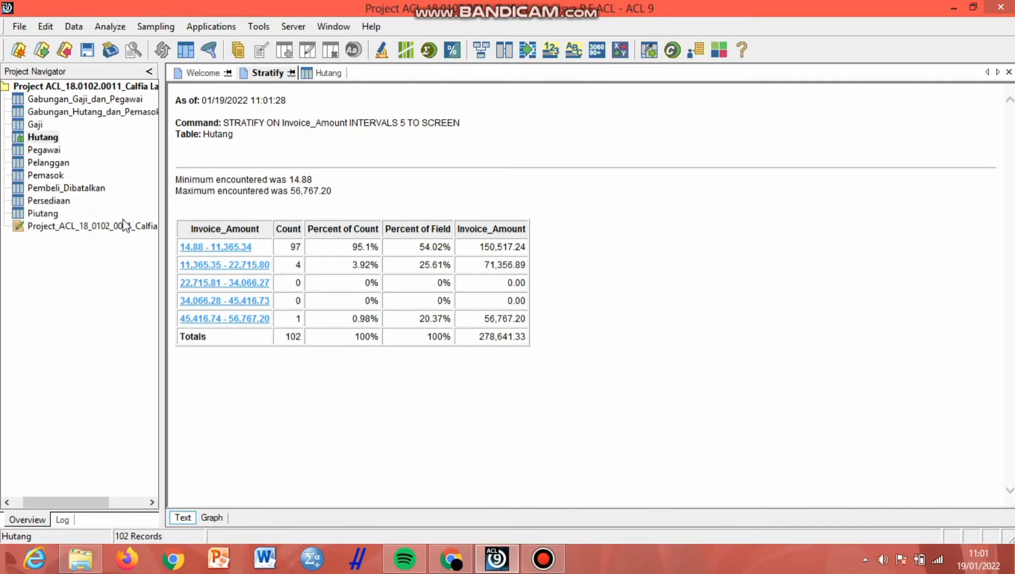
# Open the Gabungan_Gaji_dan_Pegawai table and run Statistics on its Gross_Pay field with the standard deviation included.
pyautogui.doubleClick(81, 99)
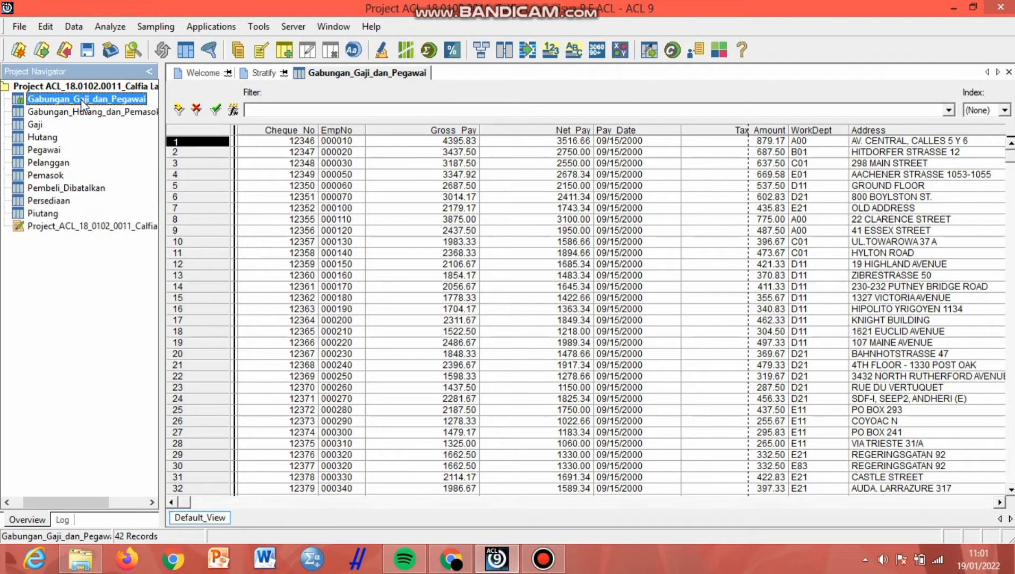
pyautogui.click(112, 26)
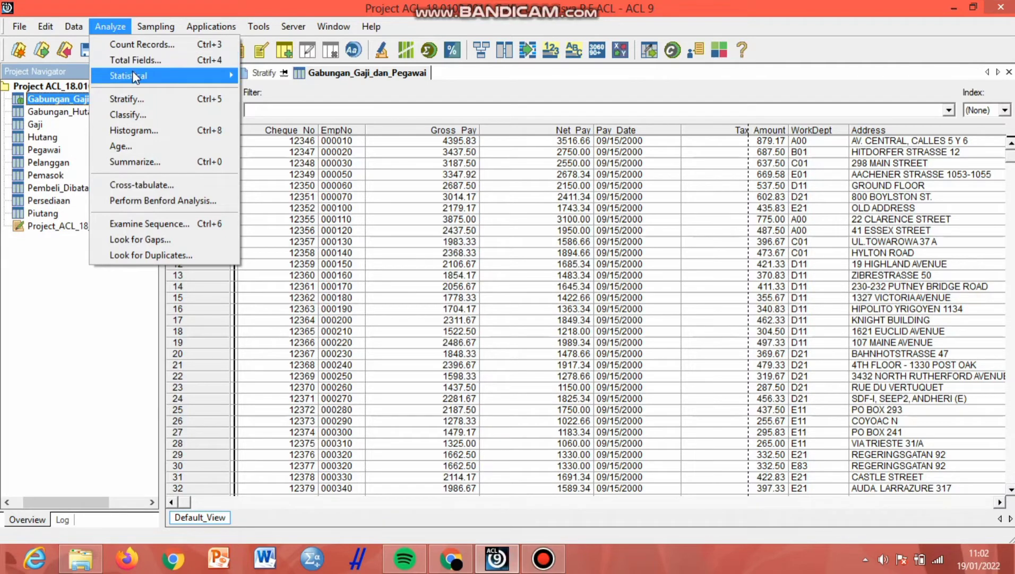
pyautogui.moveTo(132, 77)
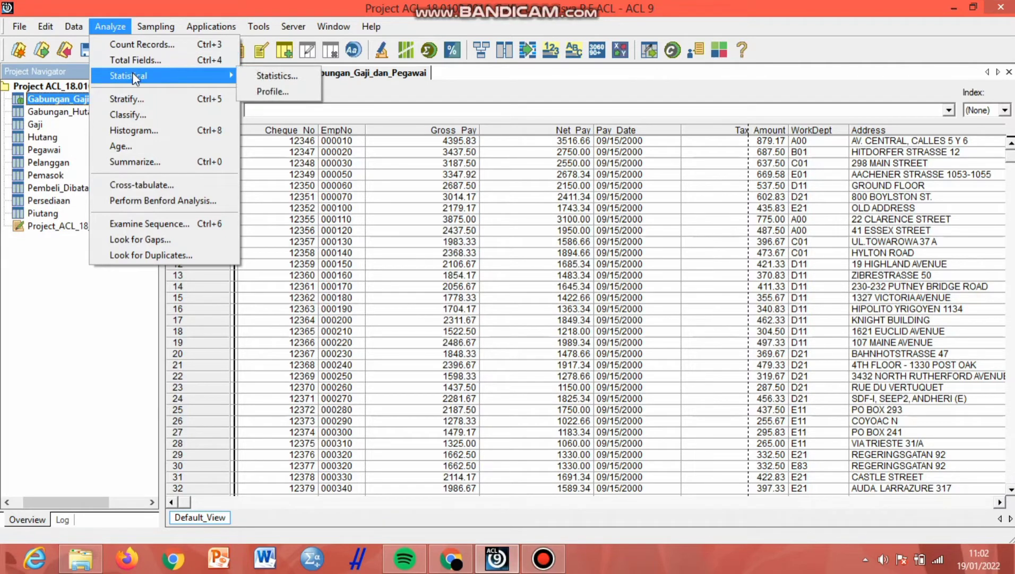
pyautogui.click(268, 80)
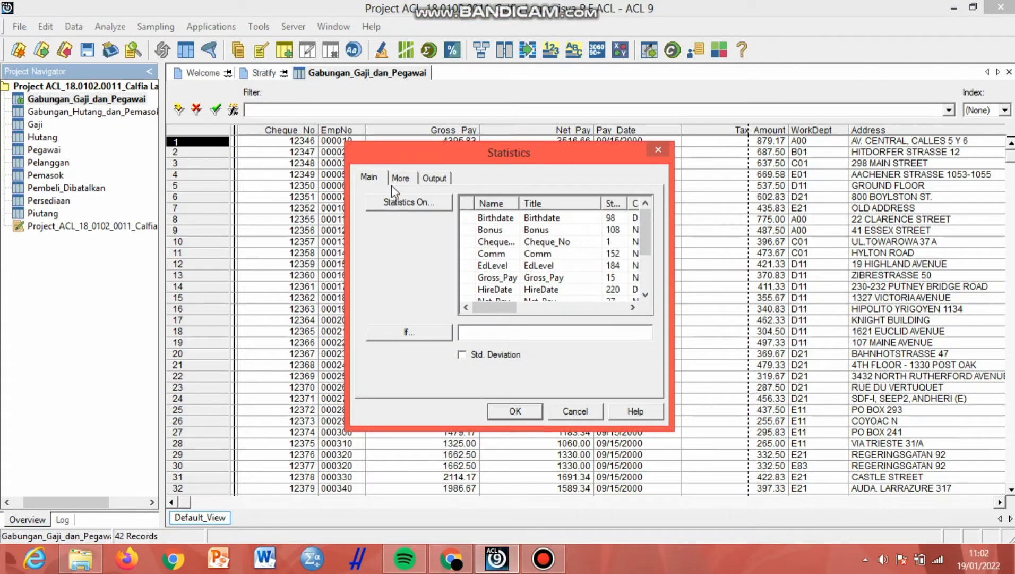
pyautogui.click(405, 203)
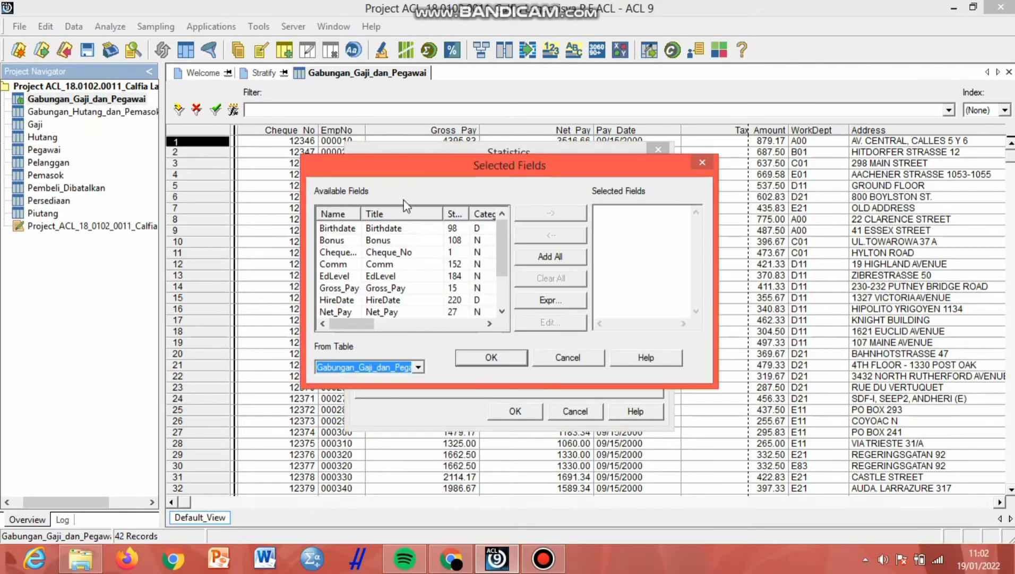
pyautogui.click(363, 289)
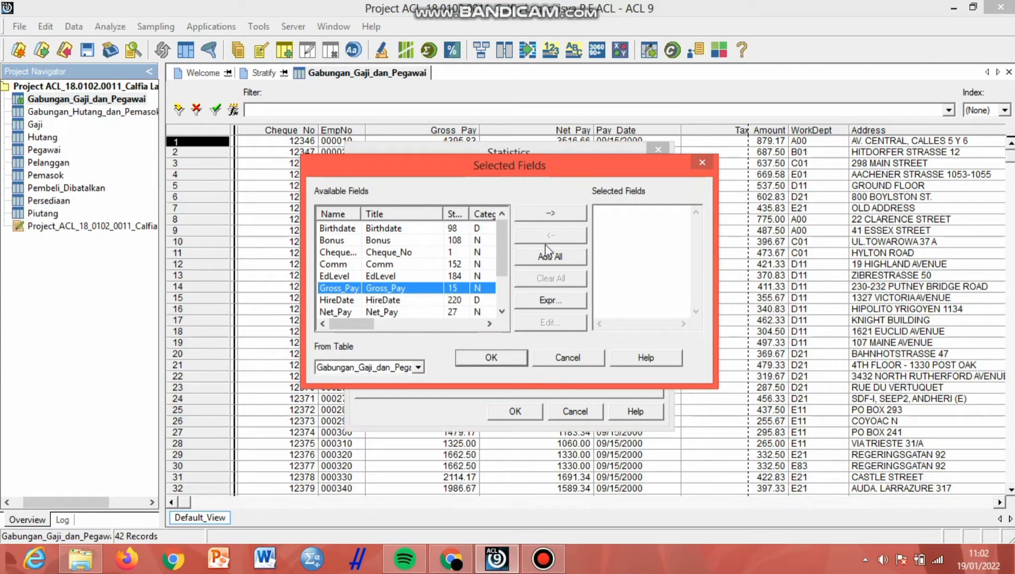
pyautogui.click(562, 214)
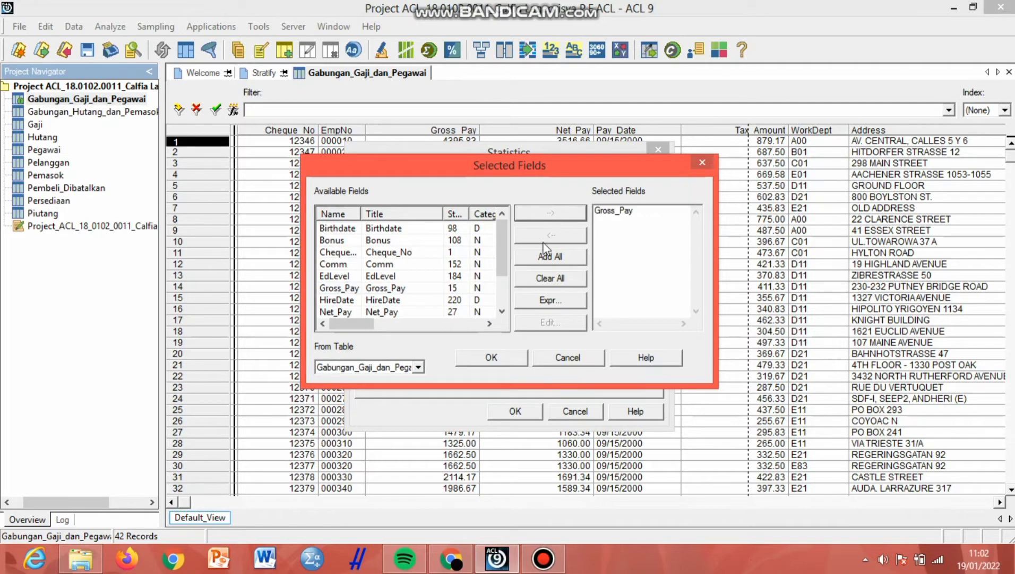
pyautogui.click(492, 360)
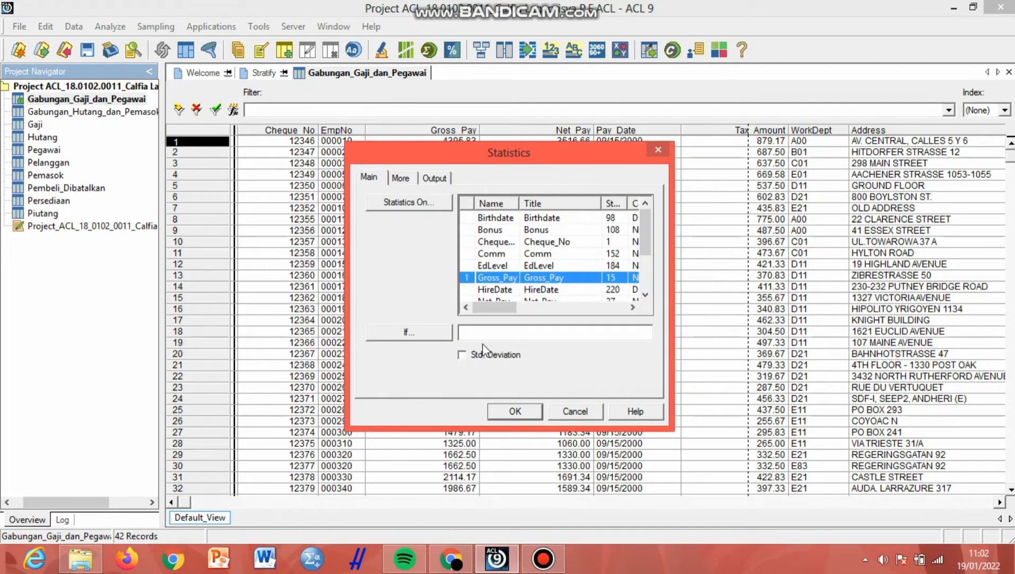
pyautogui.click(474, 355)
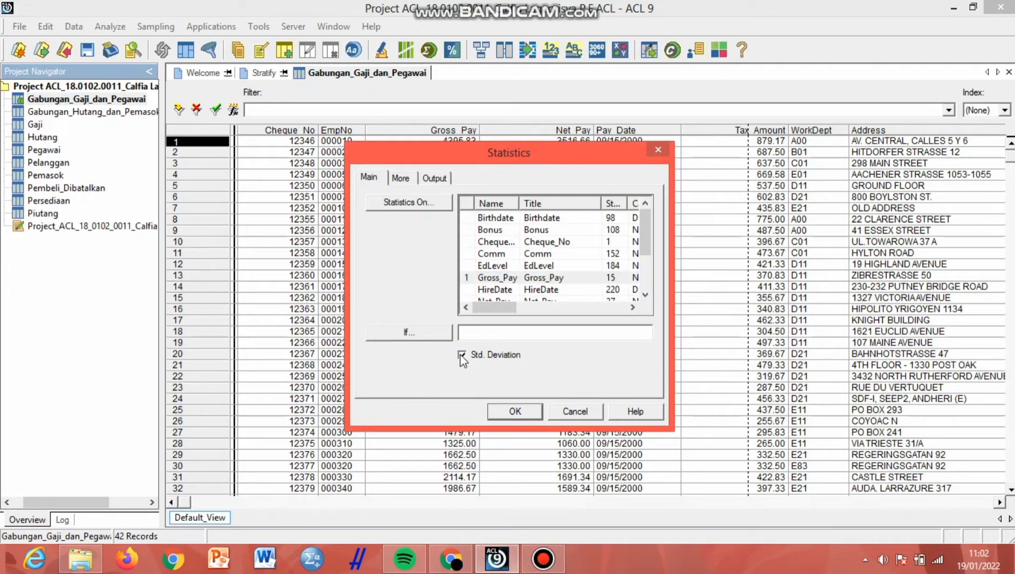
pyautogui.click(505, 413)
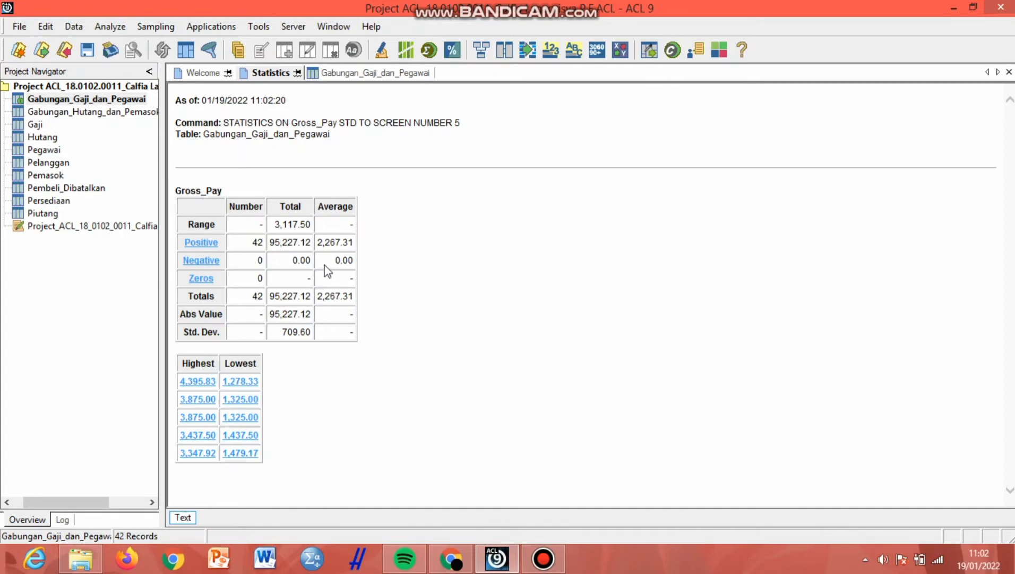
# Return to the Gabungan_Gaji_dan_Pegawai table and run Statistics on its HireDate field with the standard deviation included.
pyautogui.doubleClick(64, 99)
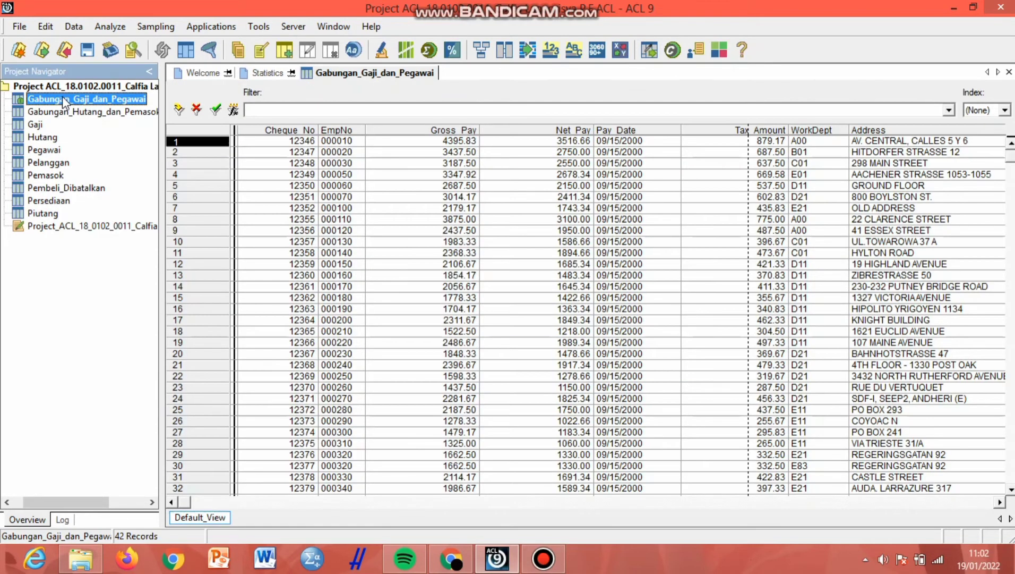
pyautogui.click(122, 25)
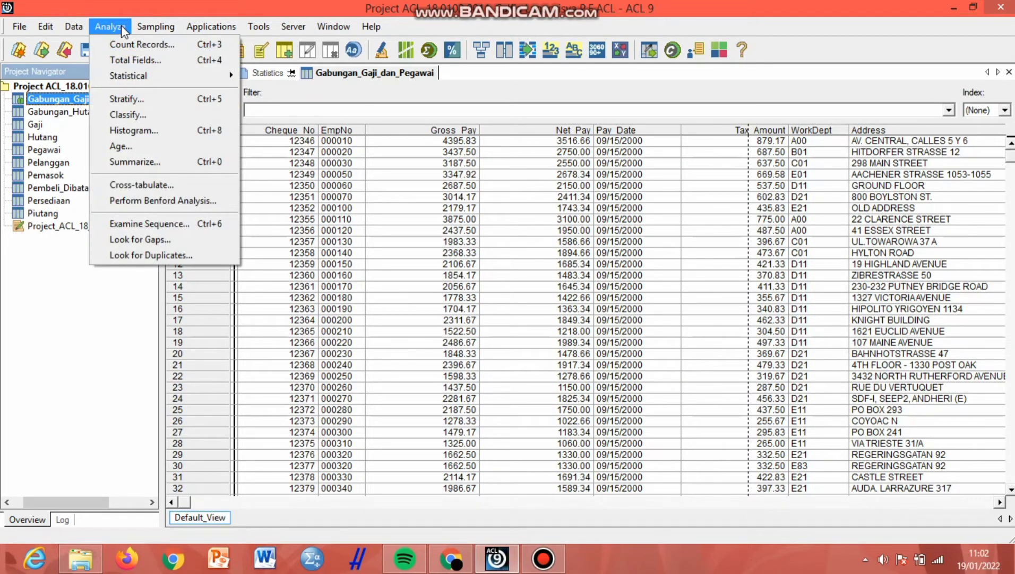
pyautogui.moveTo(139, 73)
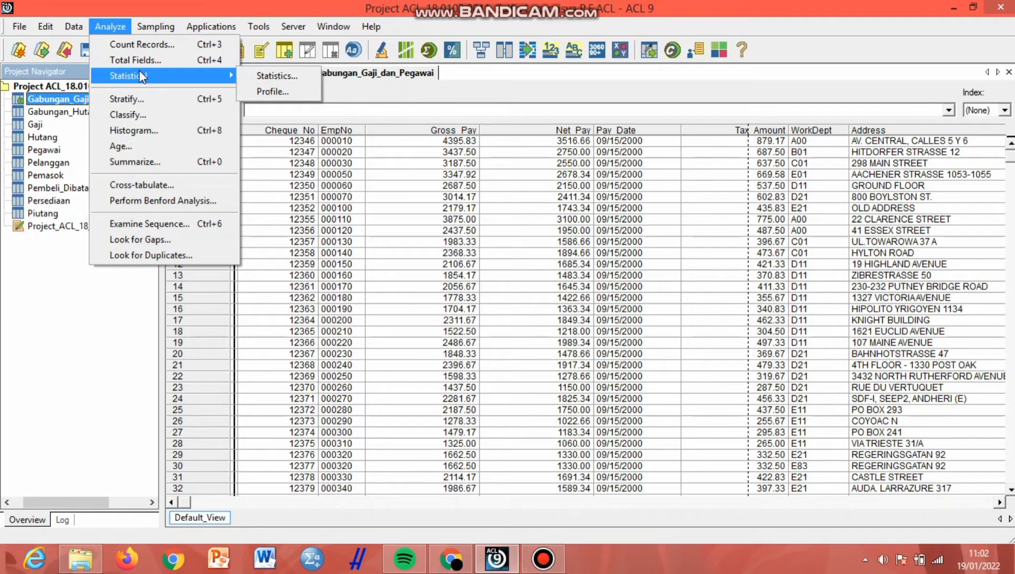
pyautogui.click(271, 78)
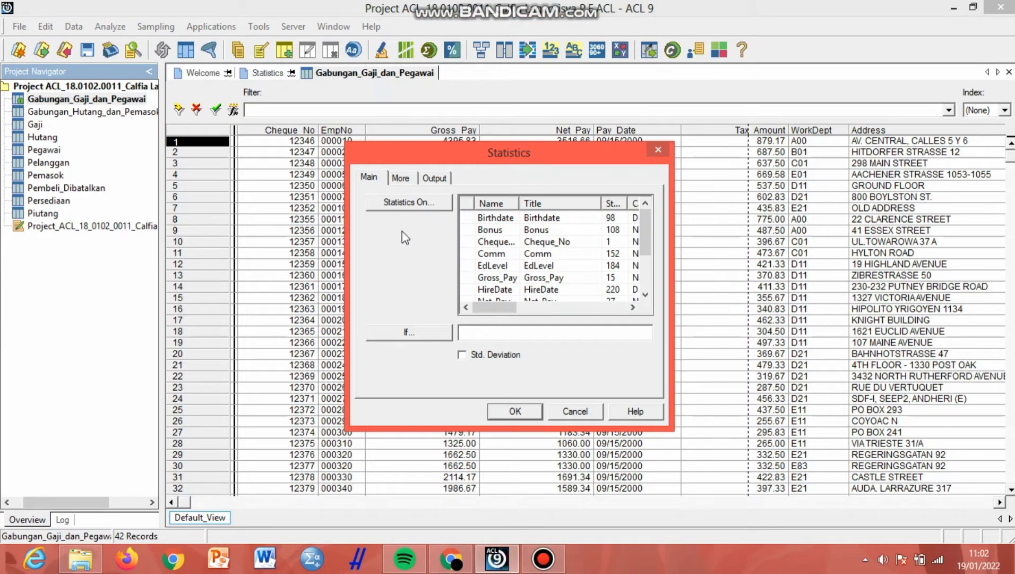
pyautogui.click(408, 203)
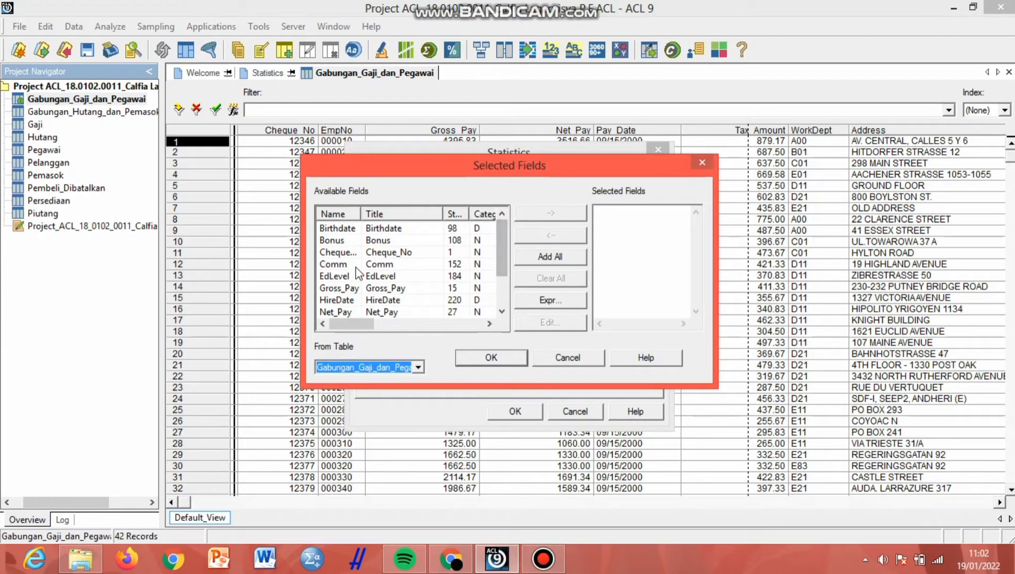
pyautogui.click(359, 301)
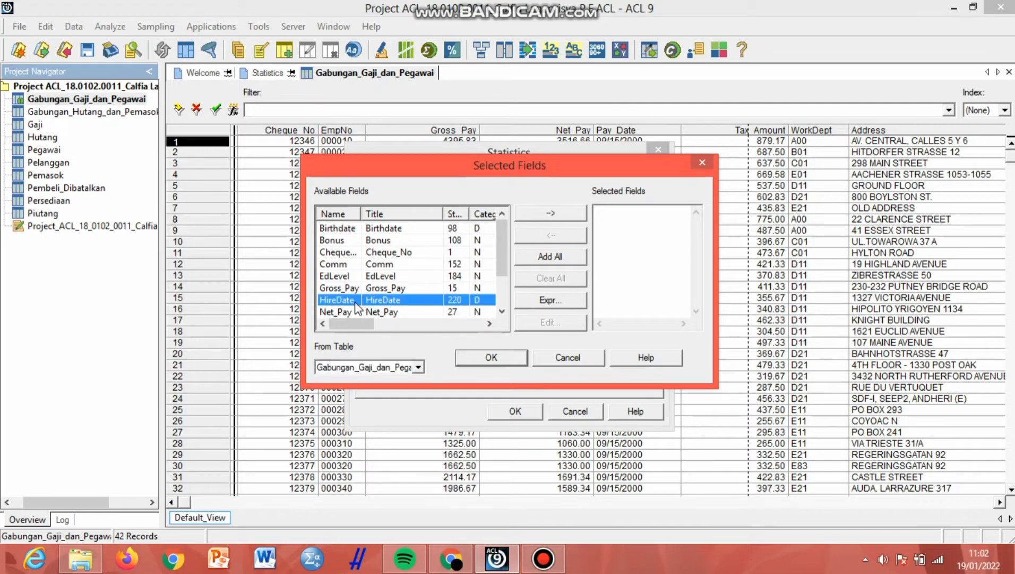
pyautogui.click(550, 212)
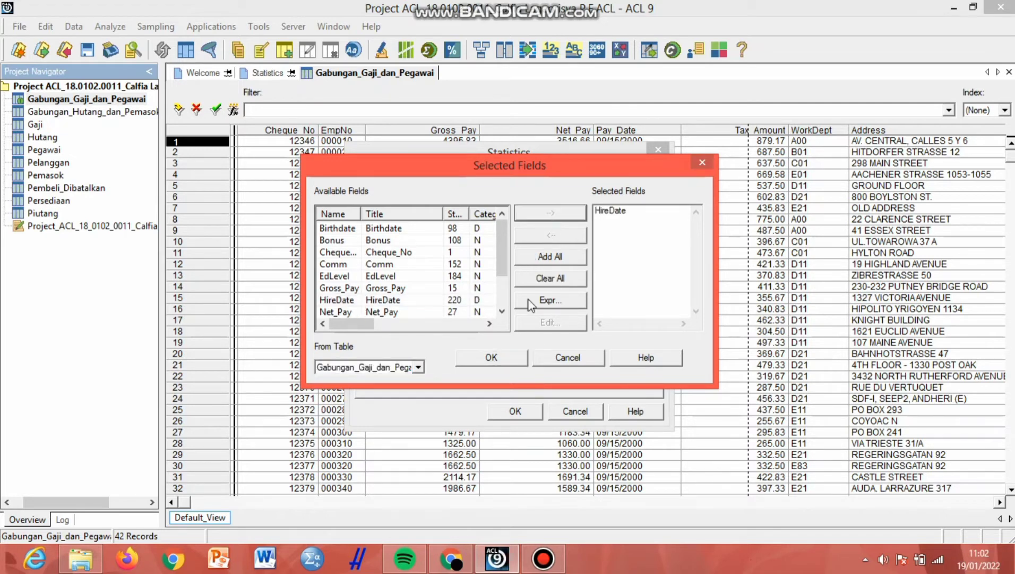
pyautogui.click(492, 358)
pyautogui.click(462, 355)
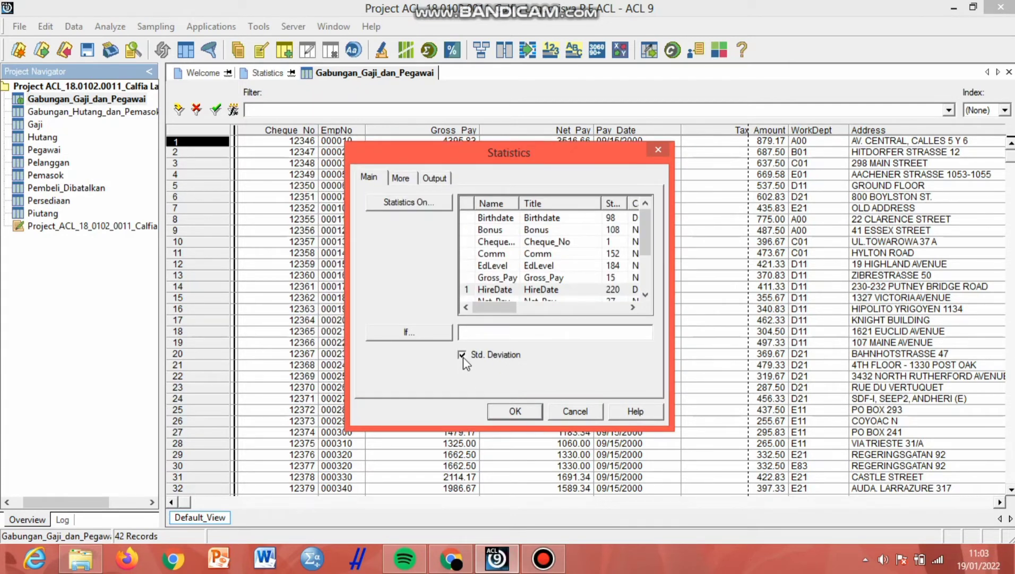
pyautogui.click(508, 412)
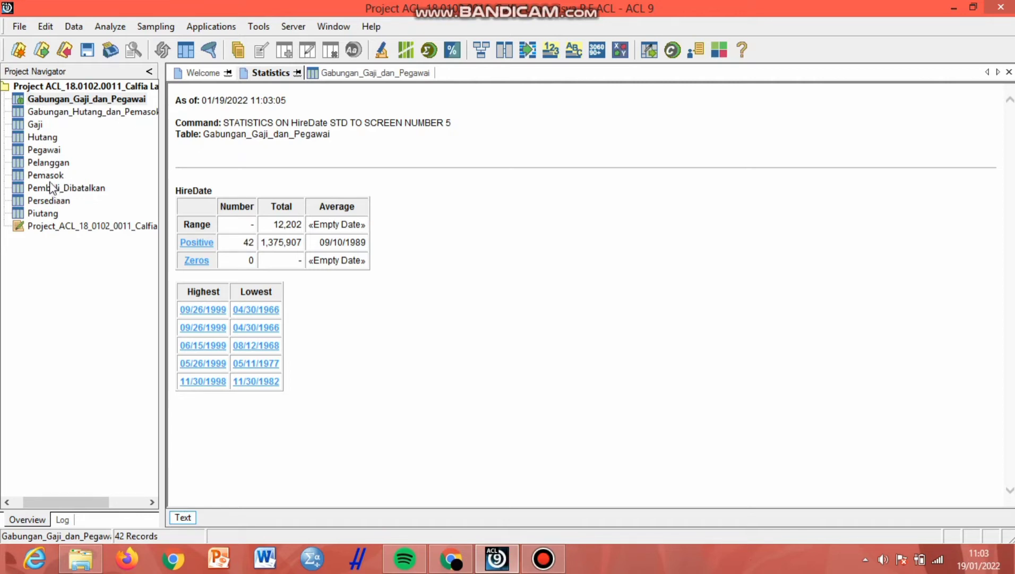
# Open the Pegawai table and set up a duplicates check with all fields as both the key fields and the list fields.
pyautogui.doubleClick(48, 153)
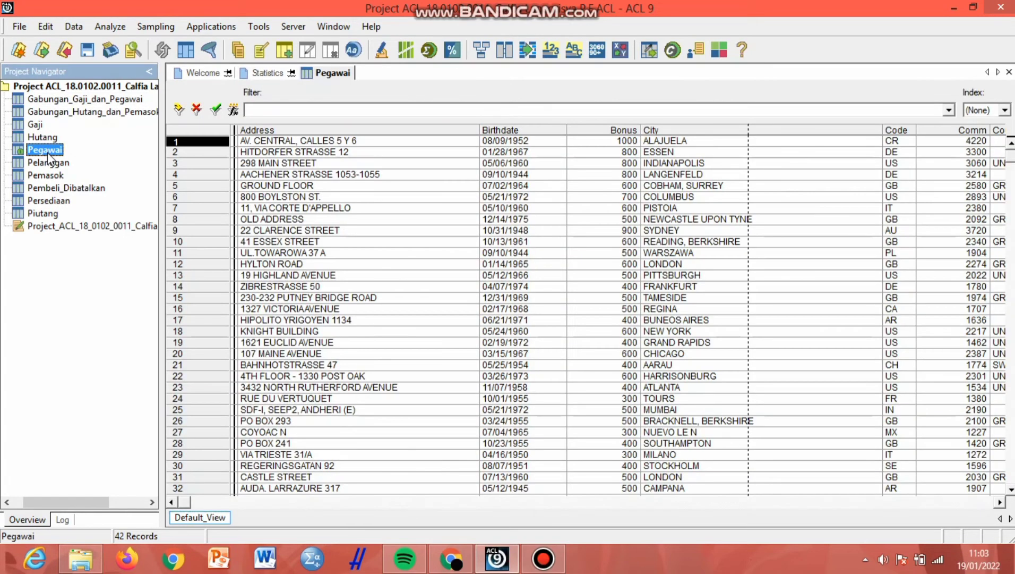
pyautogui.click(124, 21)
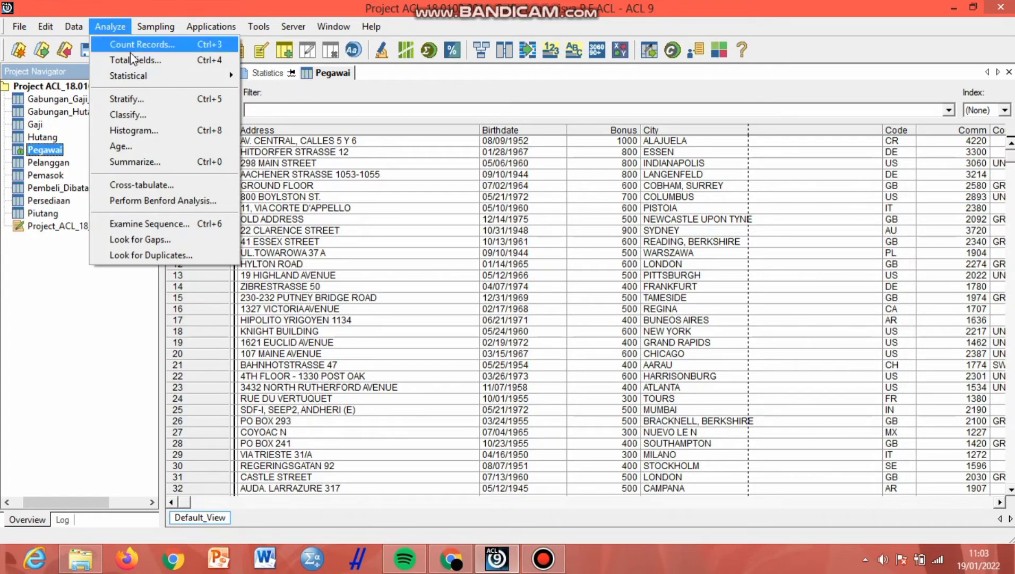
pyautogui.click(169, 256)
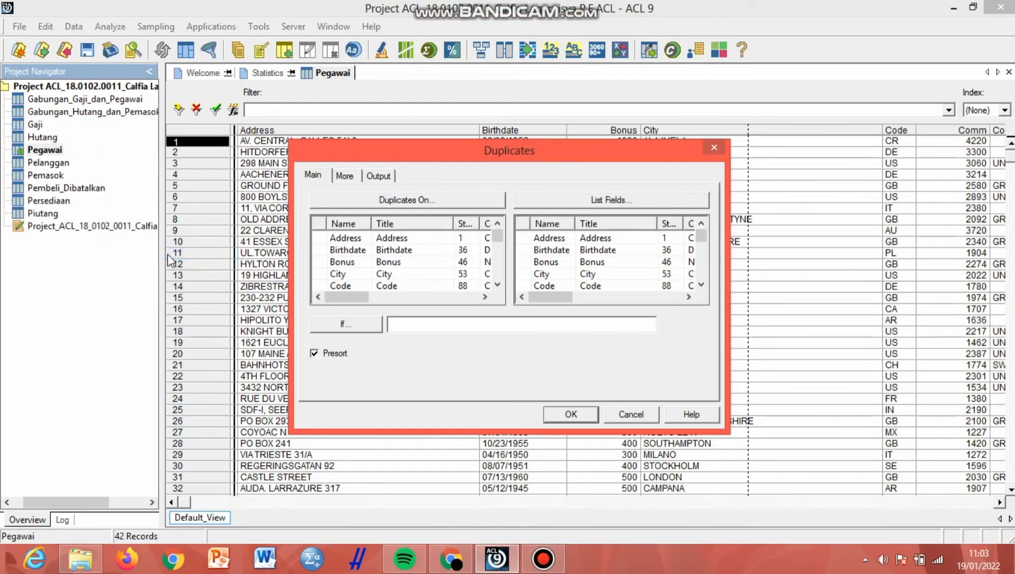
pyautogui.click(418, 202)
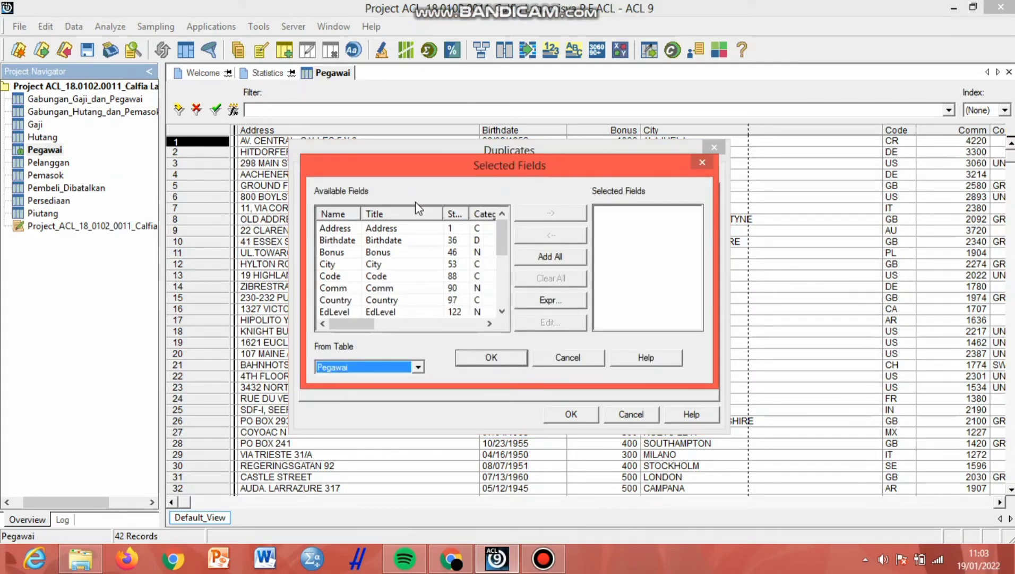
pyautogui.click(556, 258)
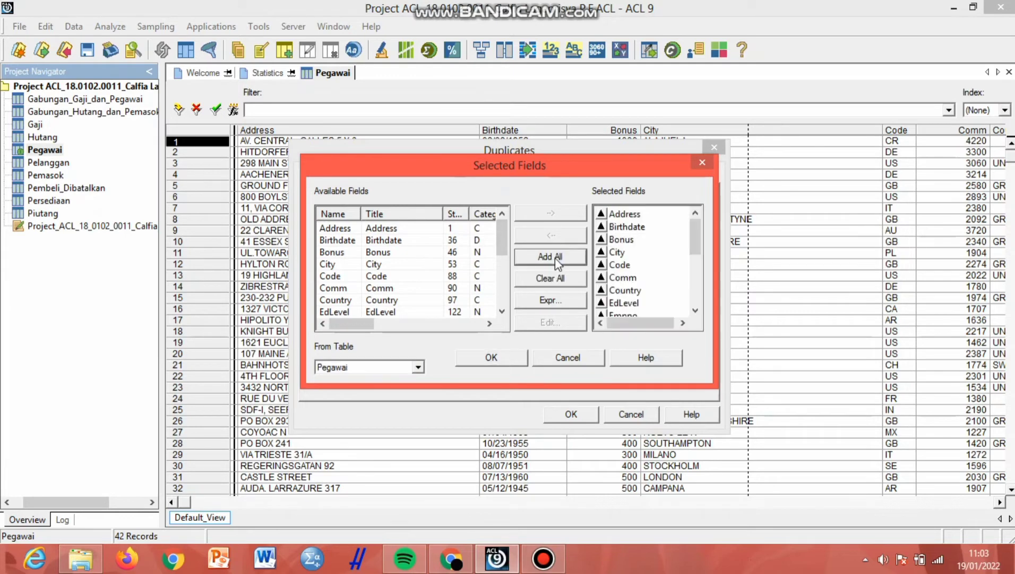
pyautogui.click(490, 358)
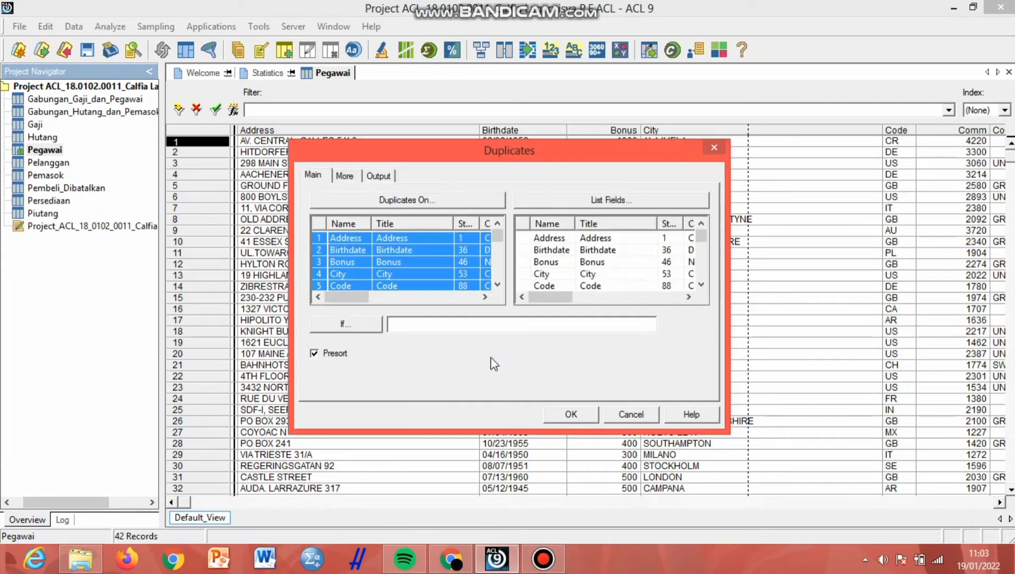
pyautogui.click(620, 202)
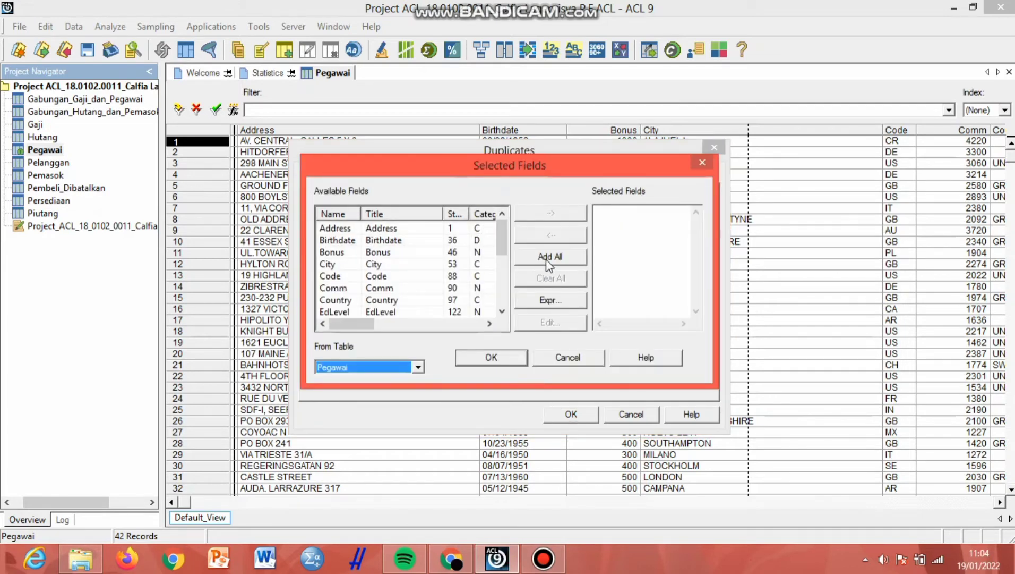
pyautogui.click(549, 257)
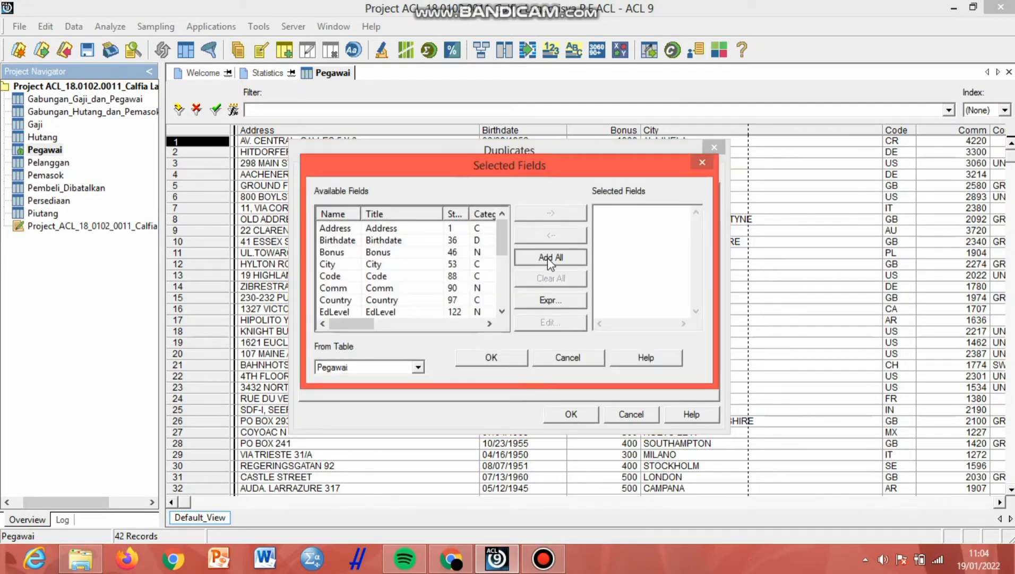
pyautogui.click(492, 359)
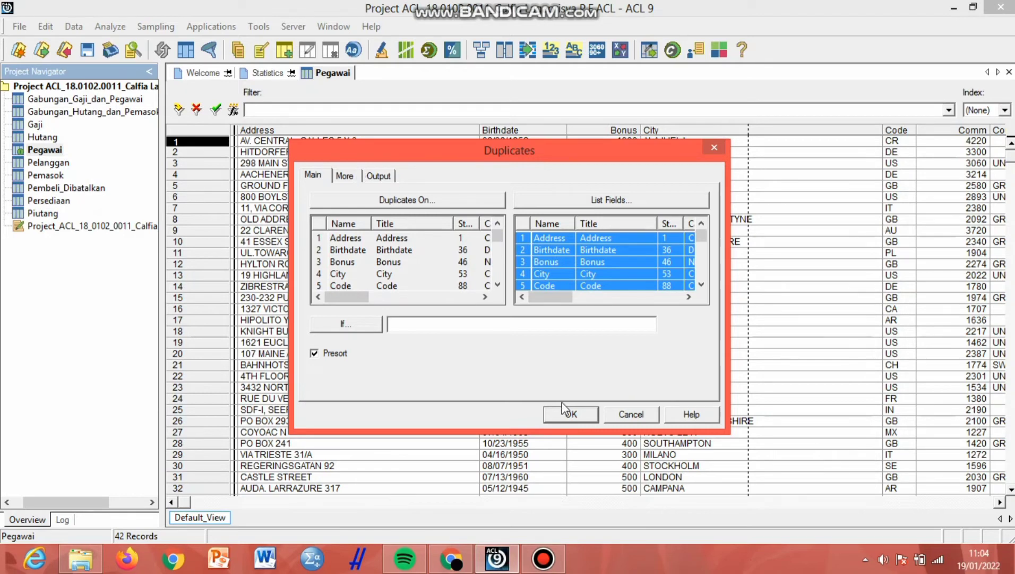
# Name the duplicates output table Data Terduplikasi and run the check.
pyautogui.click(571, 416)
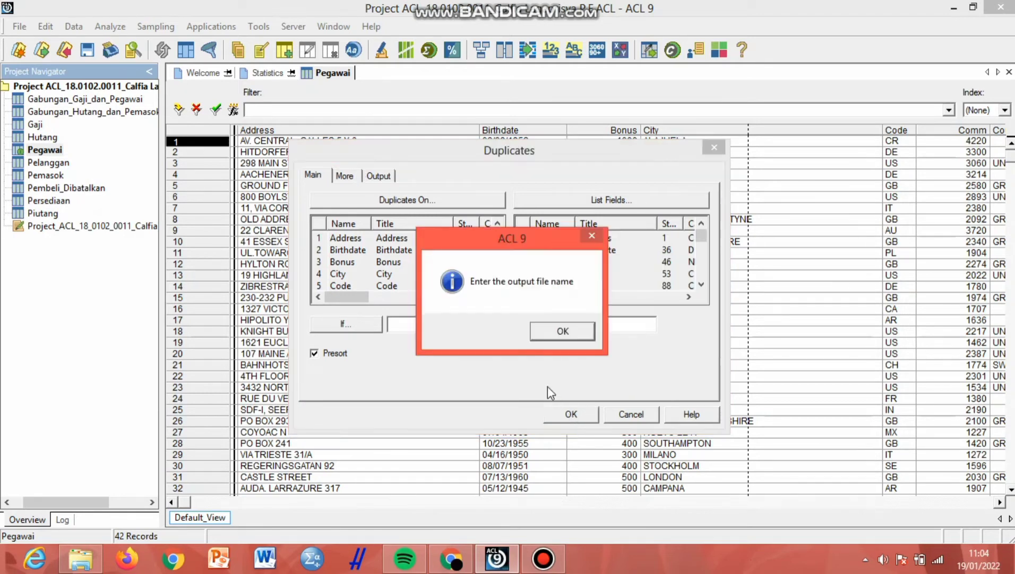
pyautogui.click(550, 334)
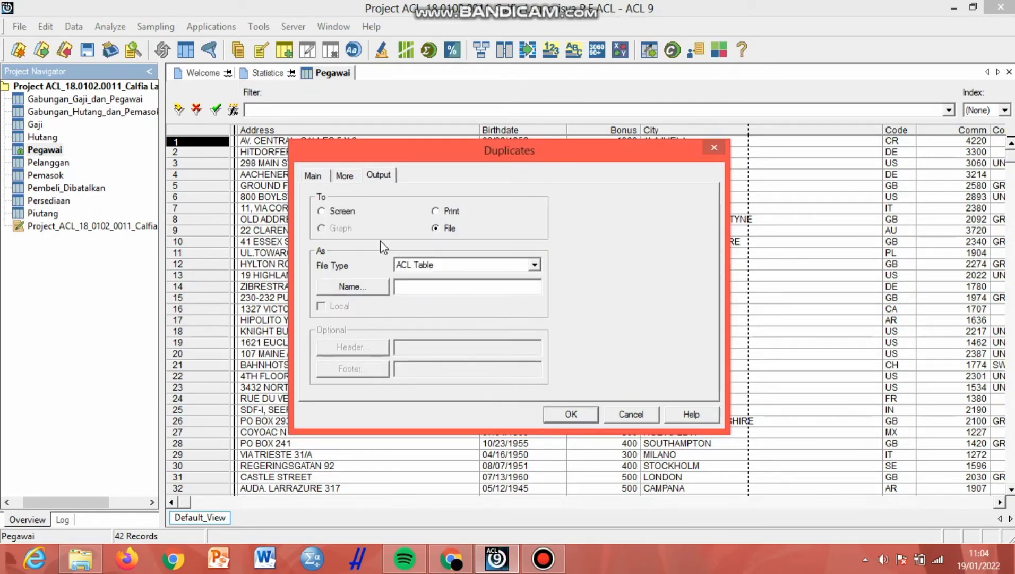
pyautogui.write('du')
pyautogui.press('BackSpace')
pyautogui.press('BackSpace')
pyautogui.write('Data Terduplikasi')
pyautogui.click(571, 414)
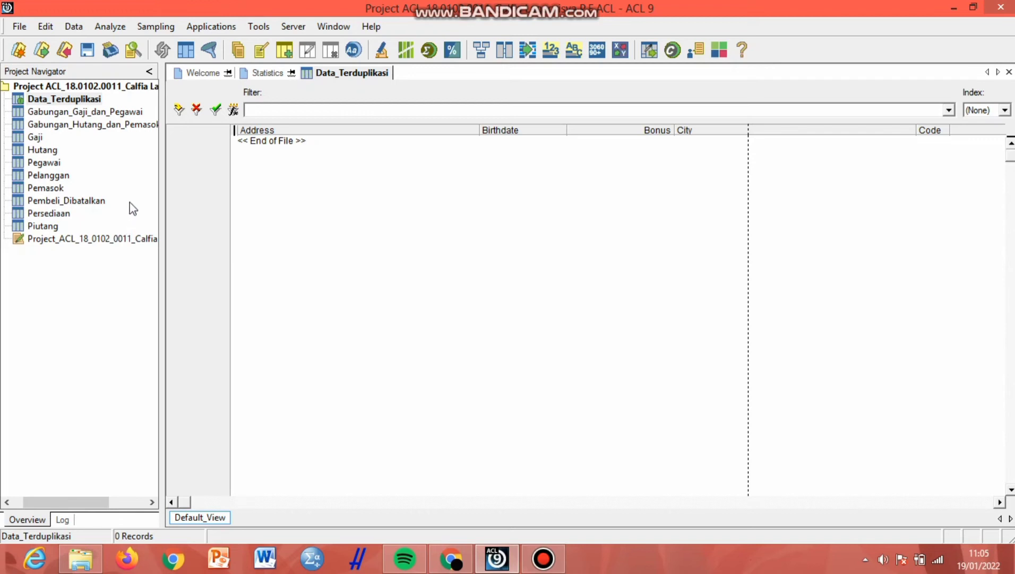
# Open the Piutang table and start a join with Pelanggan as the secondary table.
pyautogui.doubleClick(41, 226)
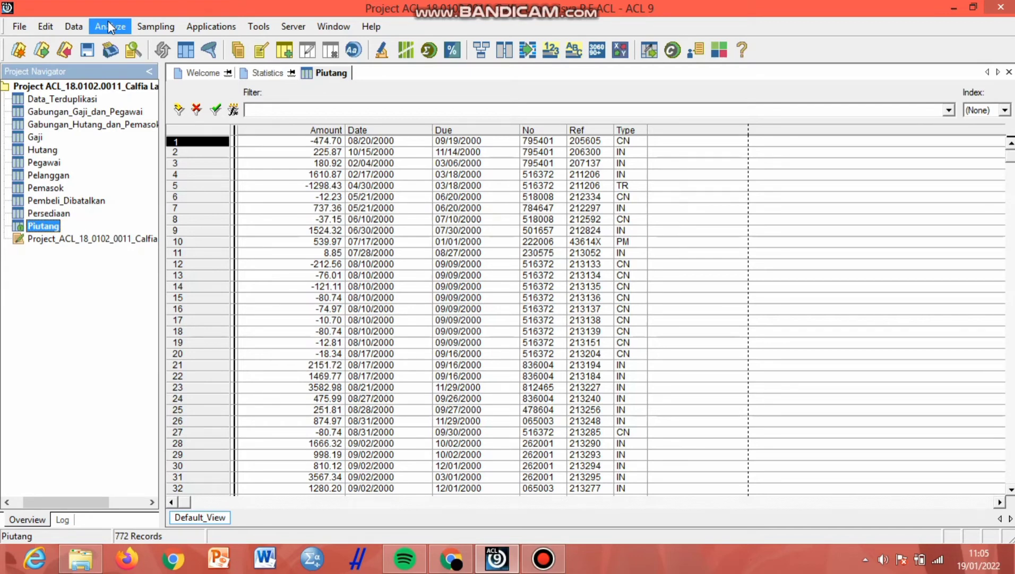
pyautogui.click(74, 27)
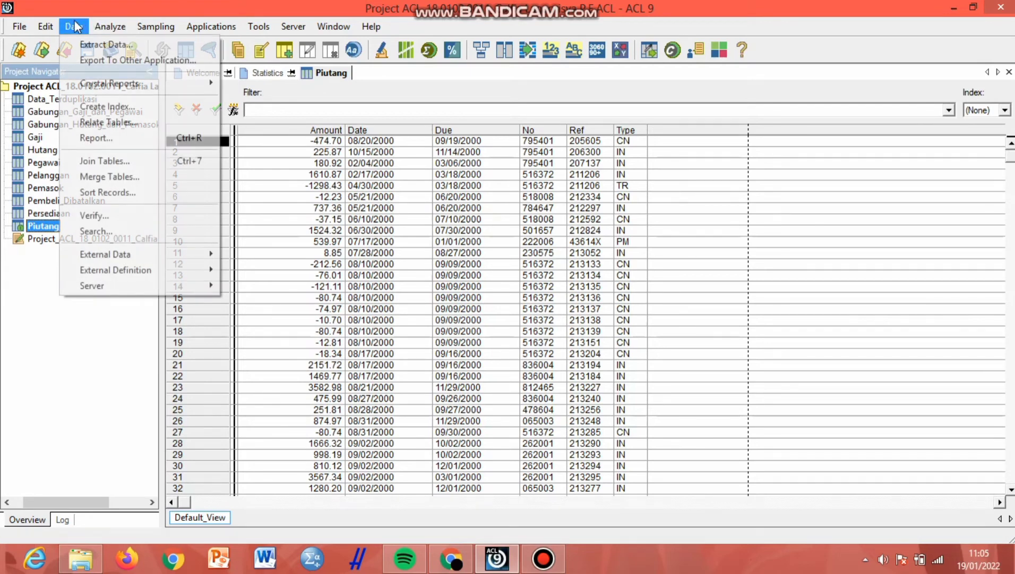
pyautogui.click(116, 159)
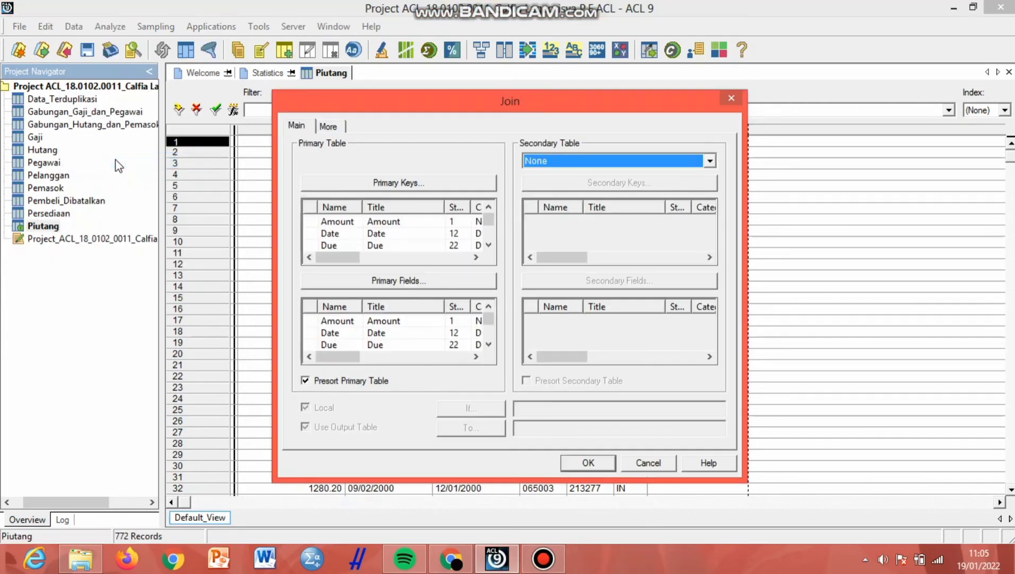
pyautogui.click(689, 161)
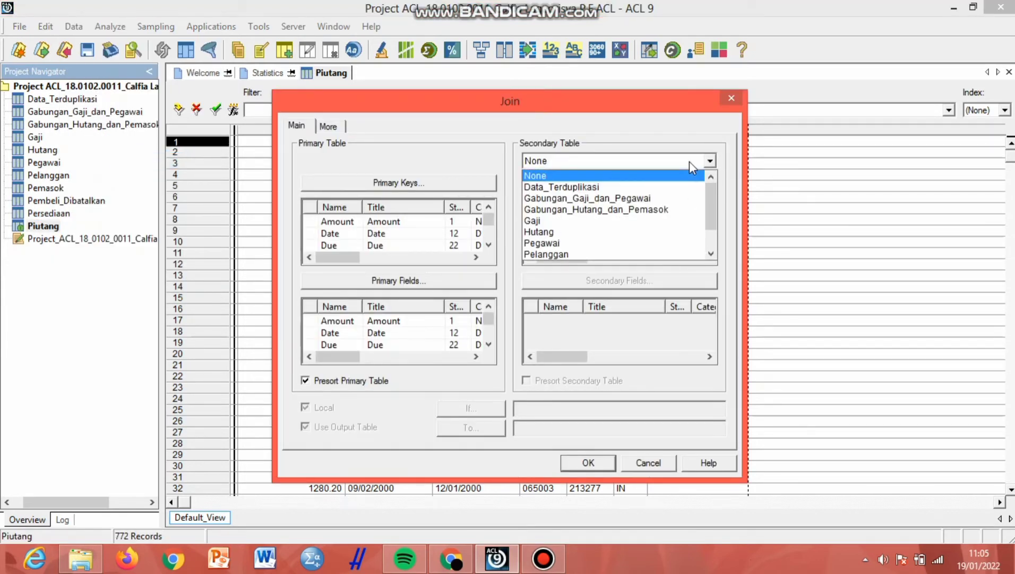
pyautogui.click(620, 252)
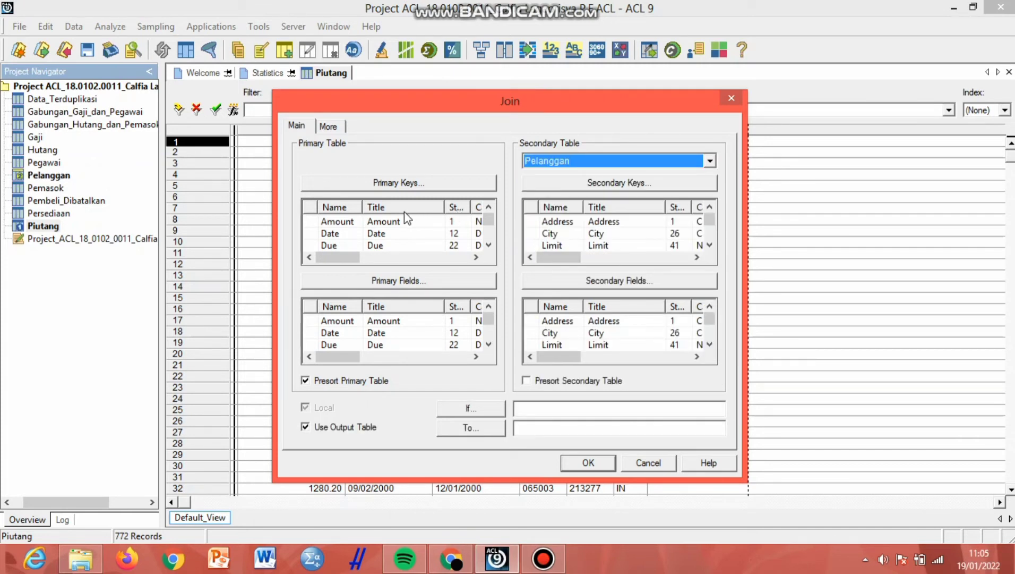
# Set No as the join key for both the primary Piutang table and the secondary Pelanggan table.
pyautogui.click(392, 184)
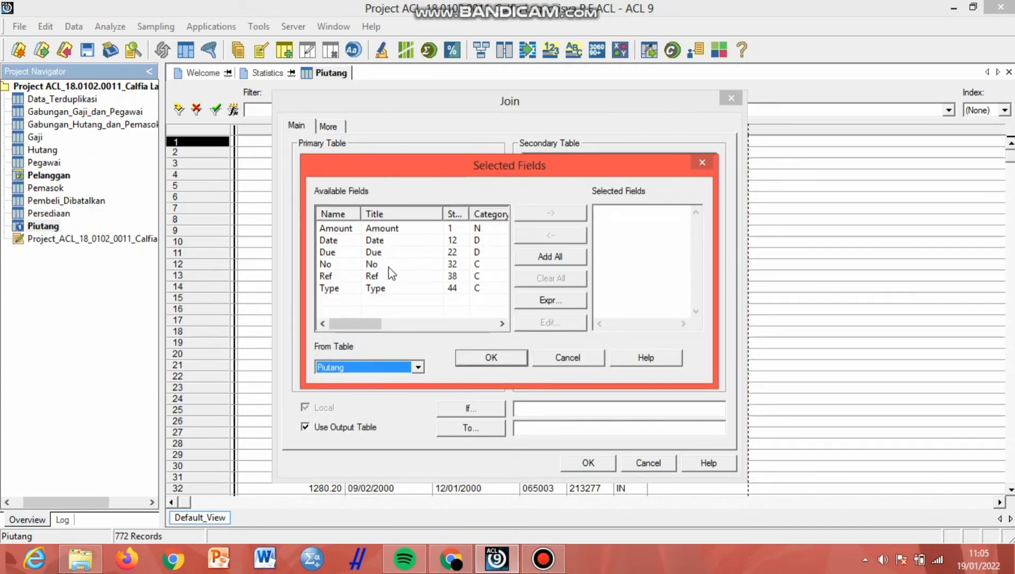
pyautogui.click(354, 264)
pyautogui.click(573, 215)
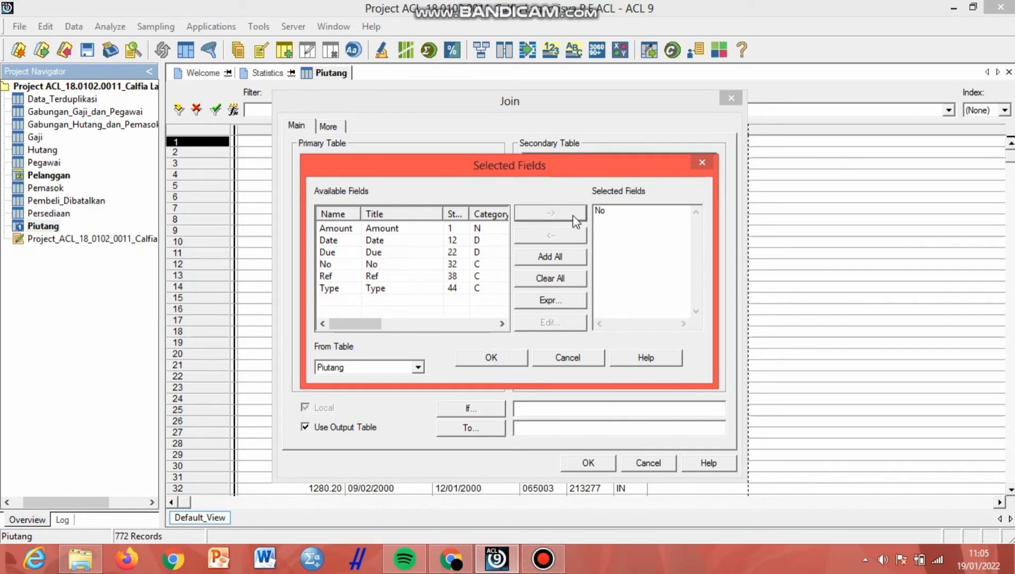
pyautogui.click(502, 355)
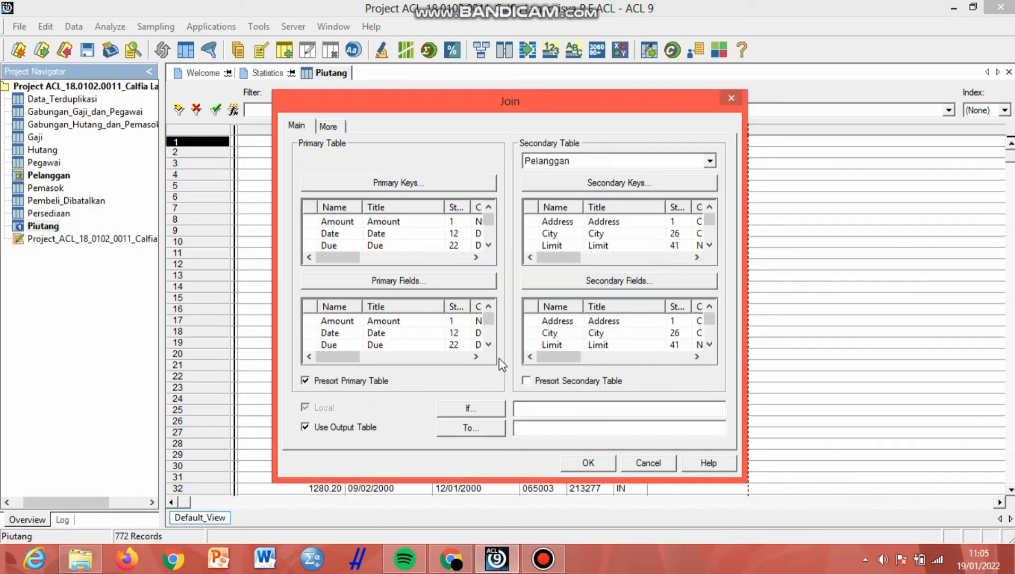
pyautogui.click(625, 183)
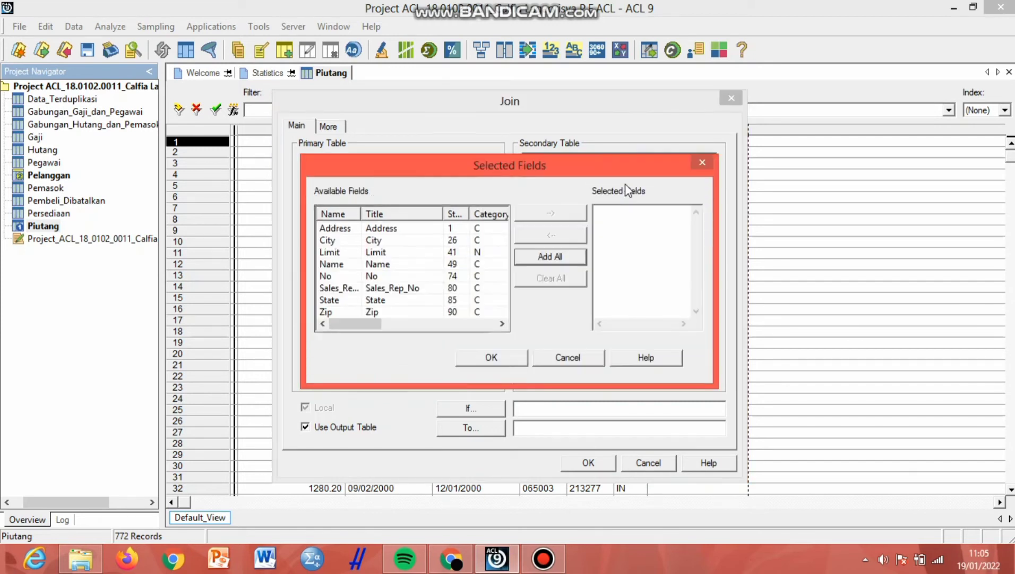
pyautogui.click(354, 273)
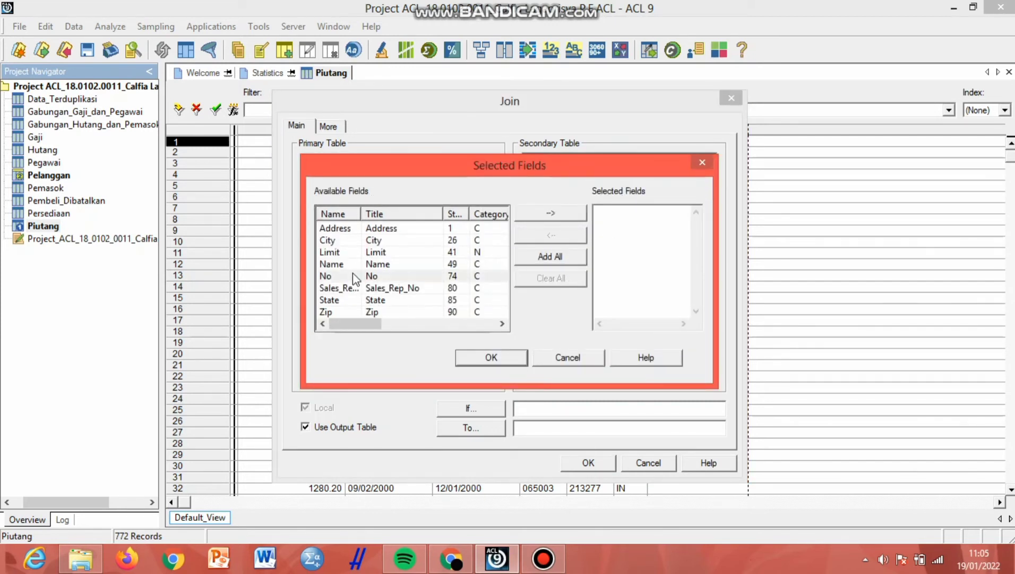
pyautogui.click(579, 216)
pyautogui.click(507, 357)
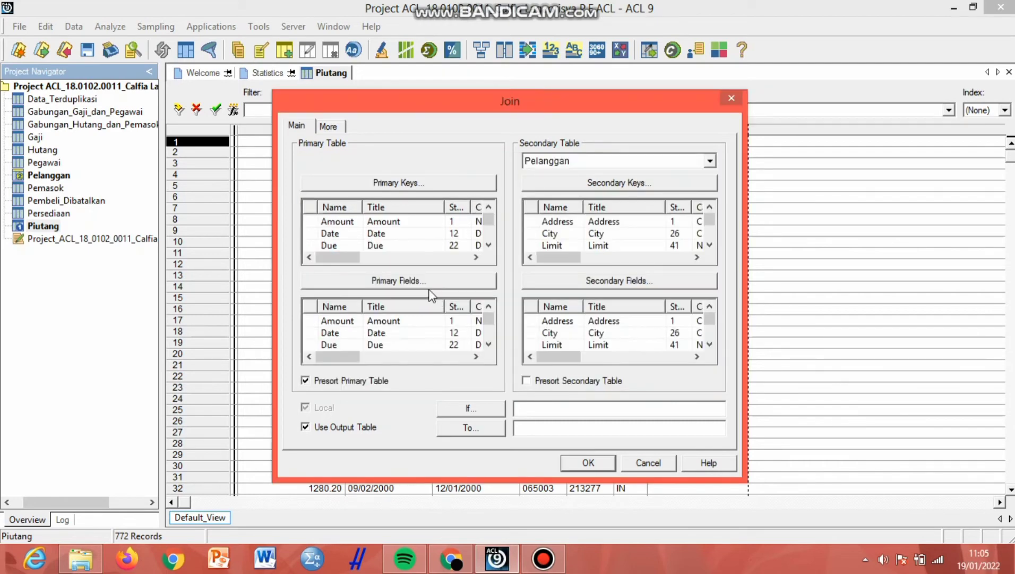
# Include all Piutang fields and all Pelanggan fields in the join output.
pyautogui.click(419, 282)
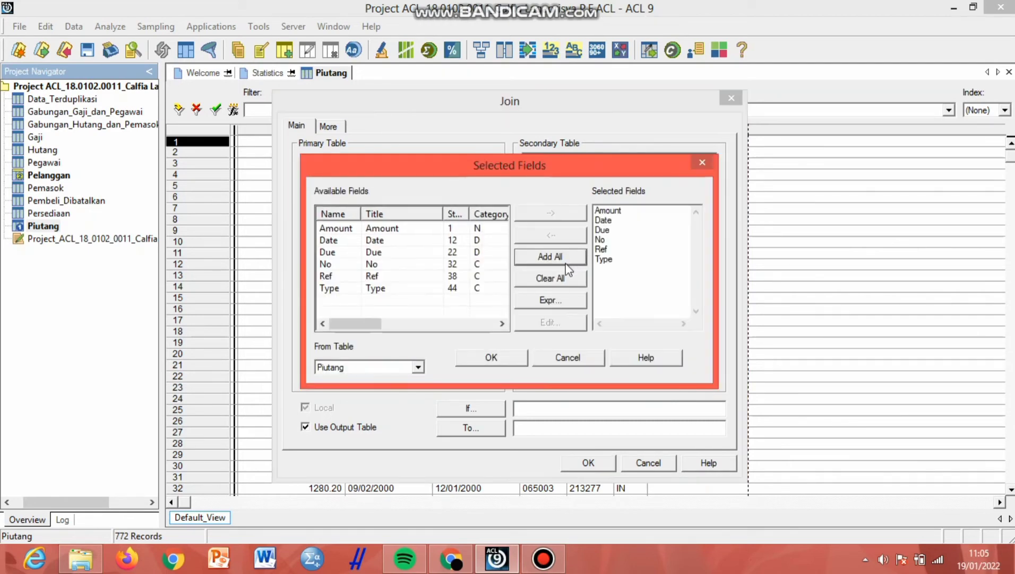
pyautogui.click(502, 358)
pyautogui.click(619, 281)
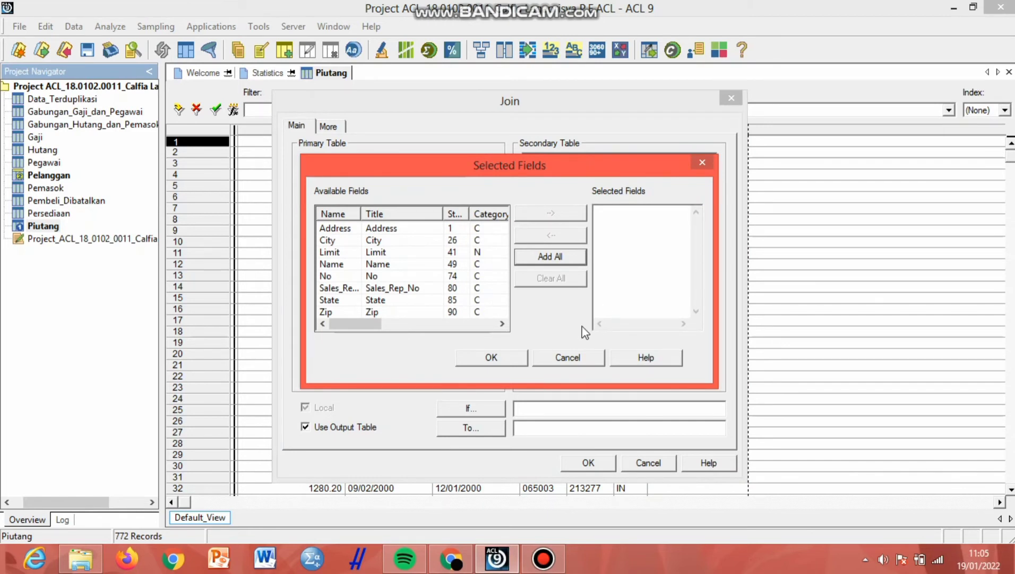
pyautogui.click(567, 257)
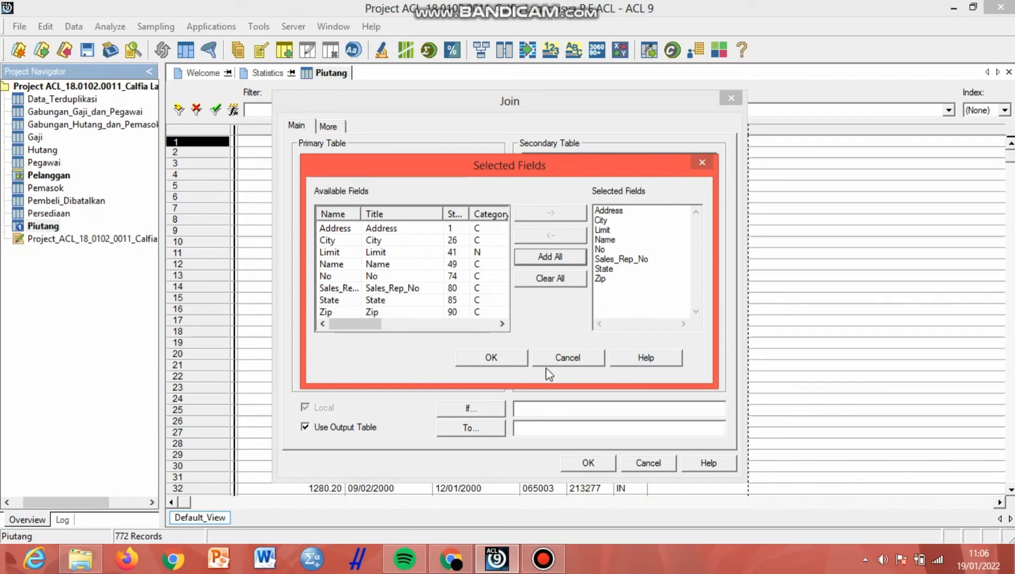
pyautogui.click(487, 352)
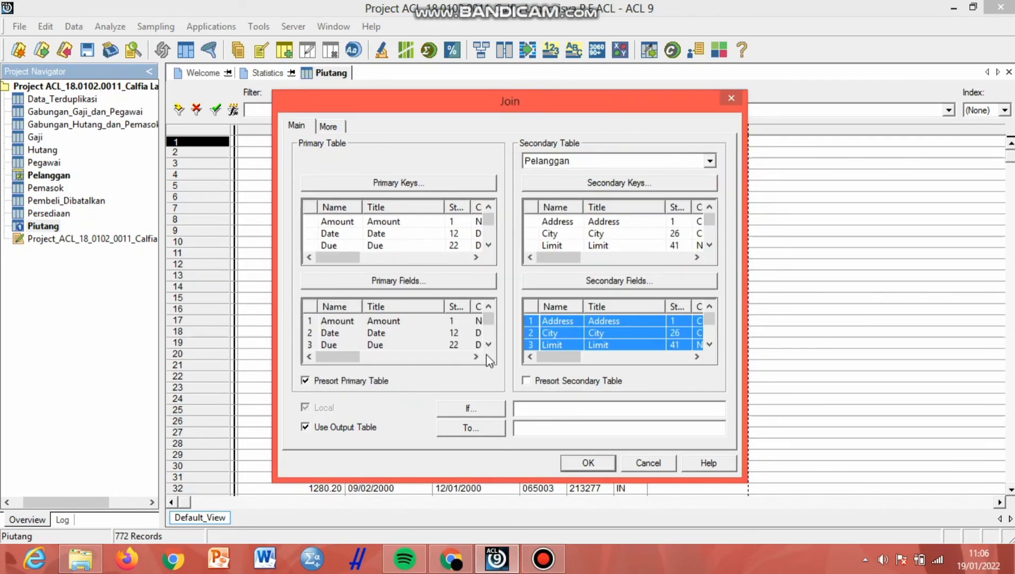
# Presort the secondary table, name the output Gabungan Piutang dan Pelanggan, and run the join.
pyautogui.click(526, 380)
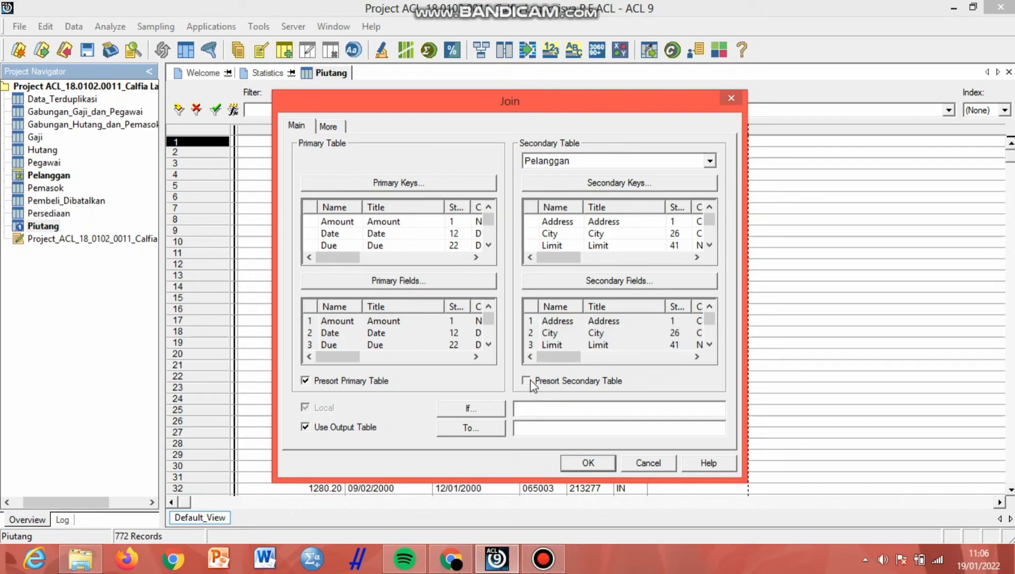
pyautogui.click(528, 428)
pyautogui.write('Gabungan Piutang dan pelanggan')
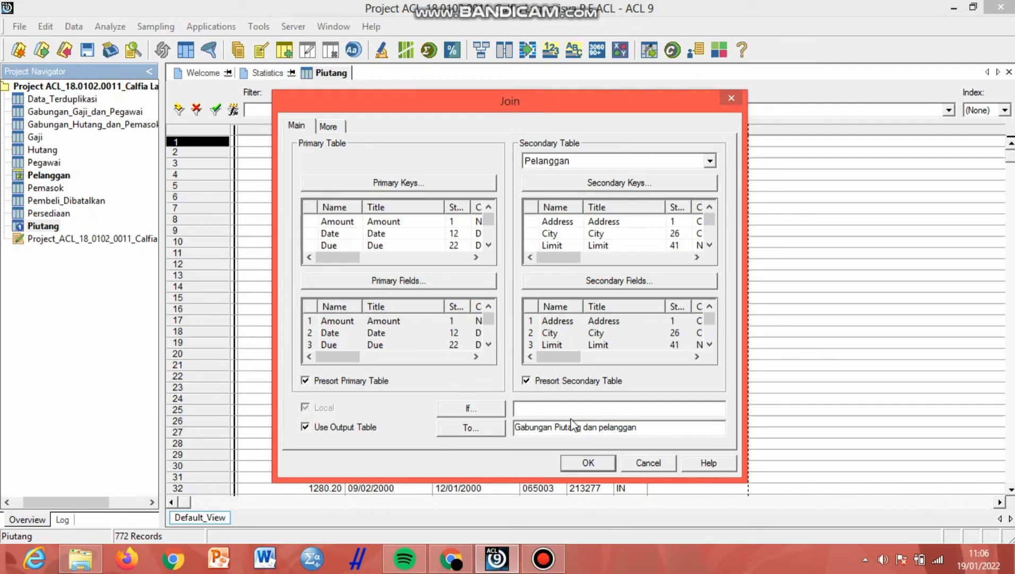
pyautogui.click(604, 428)
pyautogui.press('BackSpace')
pyautogui.write('P')
pyautogui.click(588, 462)
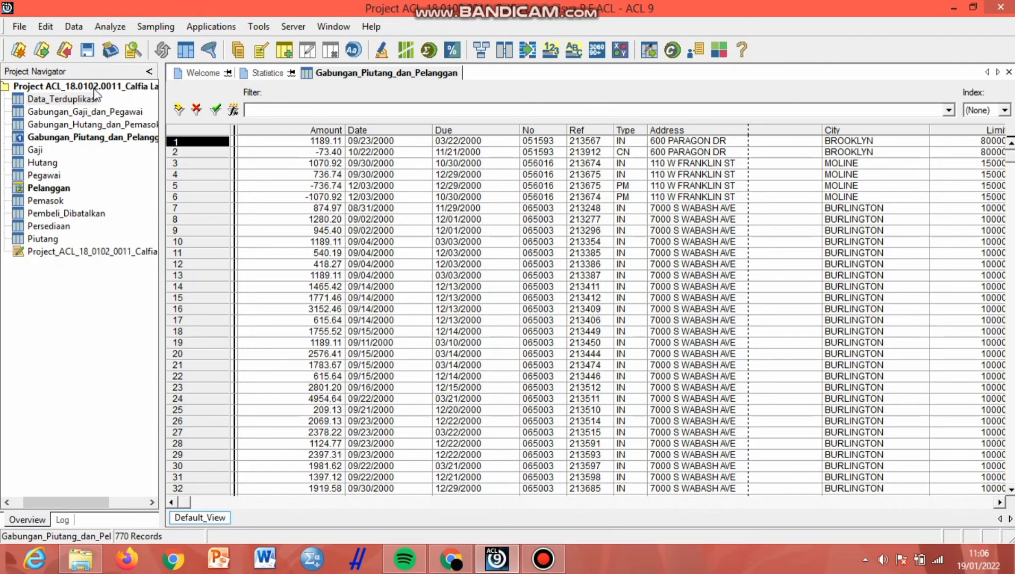
# Start a view filter on the Gabungan_Piutang_dan_Pelanggan table with the Due field and the less-than operator.
pyautogui.click(120, 143)
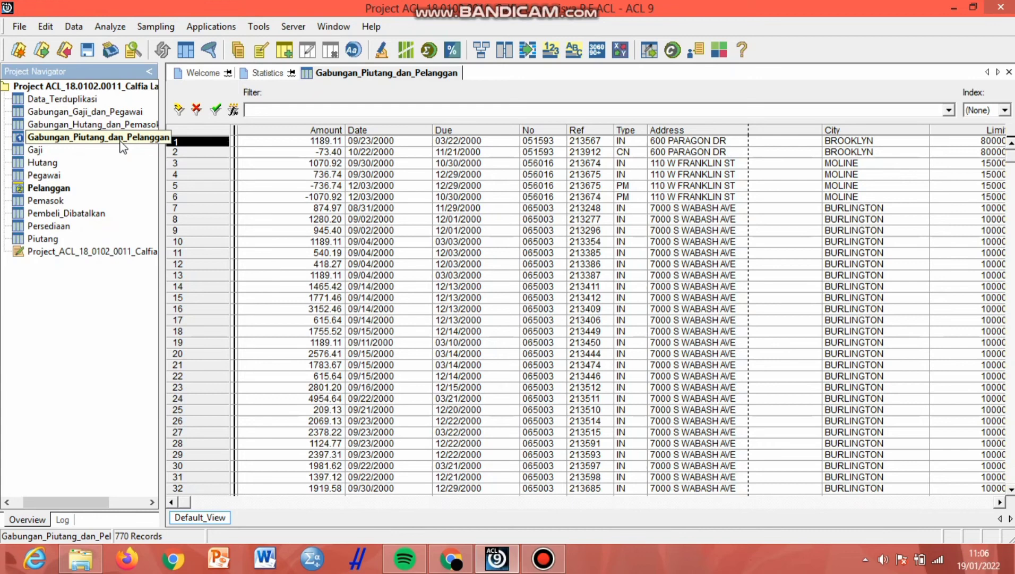
pyautogui.click(122, 142)
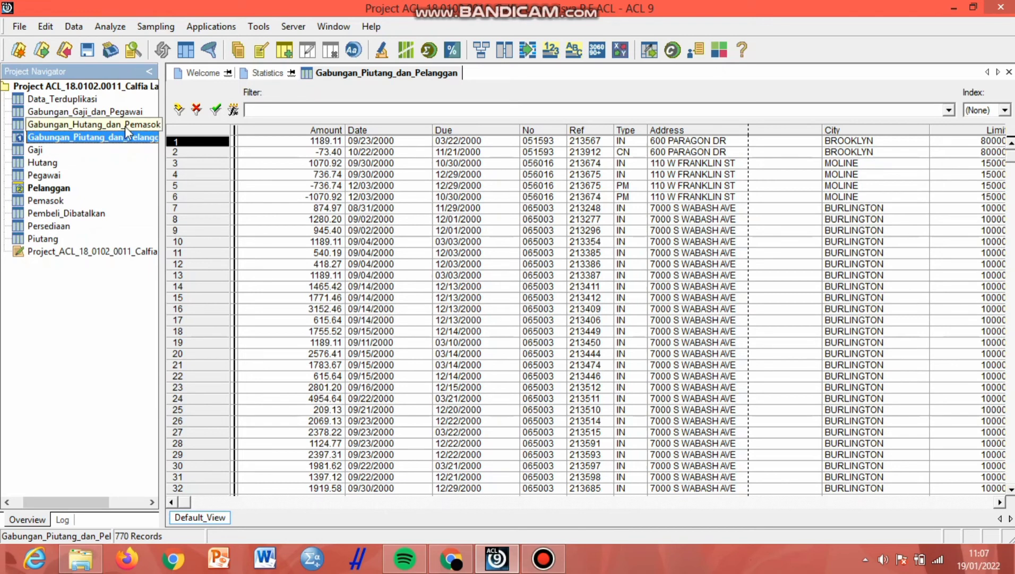
pyautogui.click(234, 110)
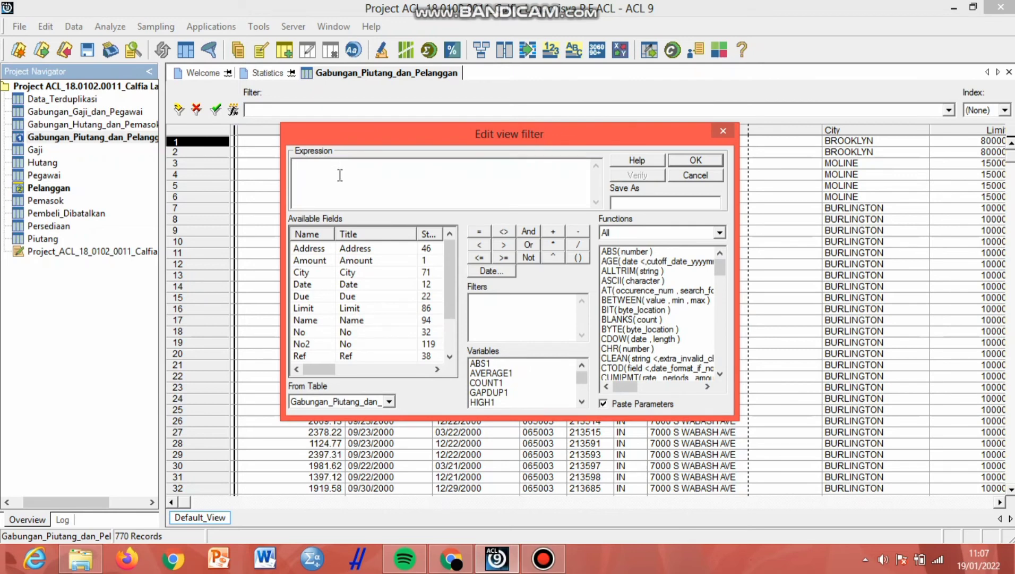
pyautogui.click(311, 299)
pyautogui.doubleClick(311, 300)
pyautogui.click(480, 246)
# Insert 1 June 2000 as the comparison date in the filter expression using the date selector.
pyautogui.click(492, 271)
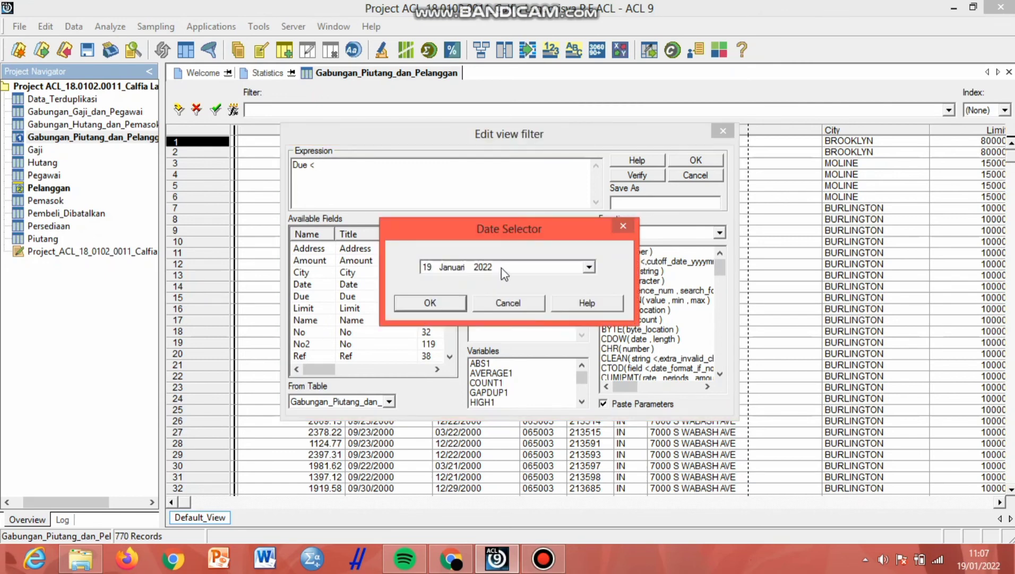
pyautogui.click(589, 266)
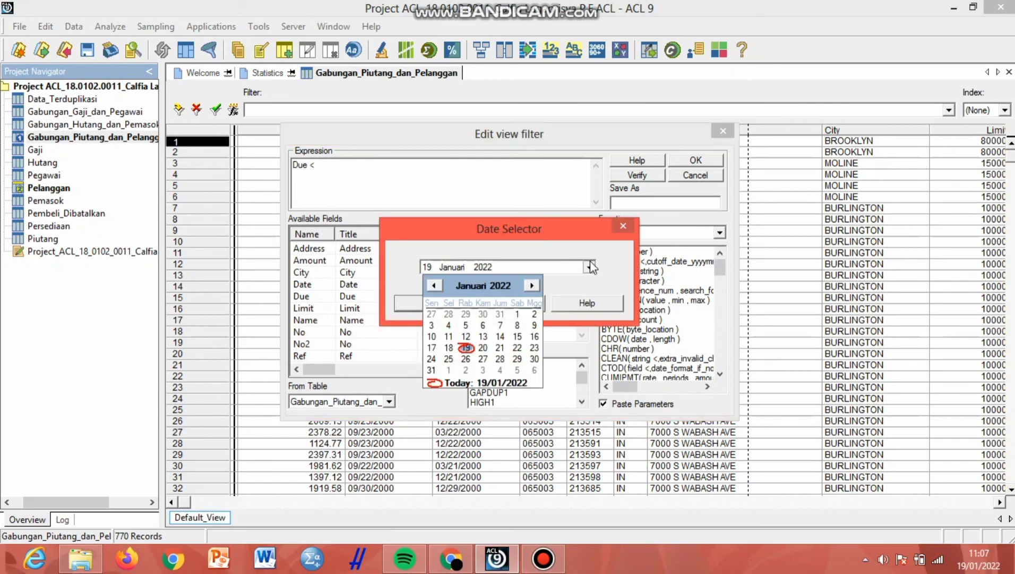
pyautogui.click(502, 285)
pyautogui.click(524, 289)
pyautogui.click(524, 288)
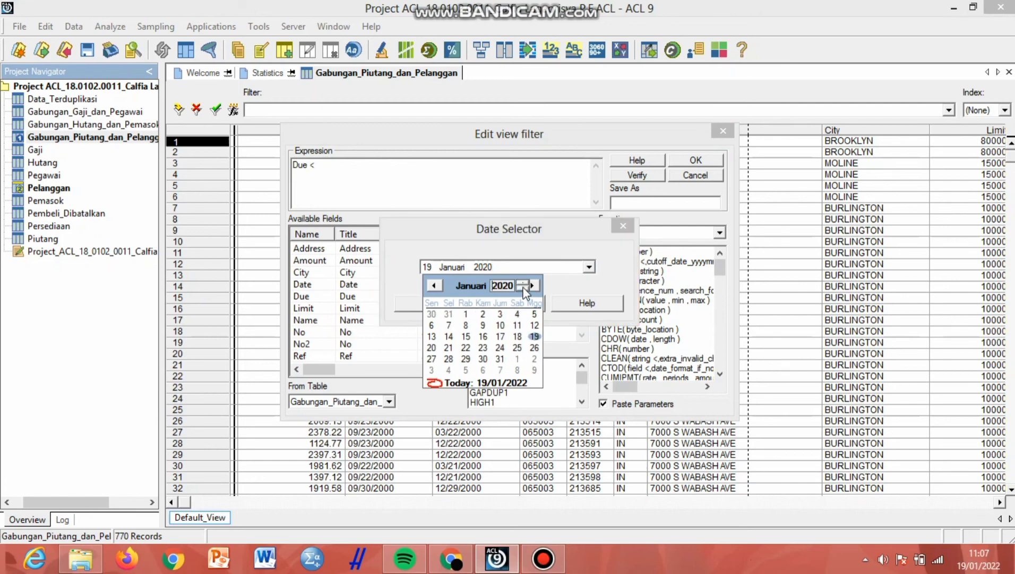
pyautogui.moveTo(523, 290); pyautogui.dragTo(524, 290)
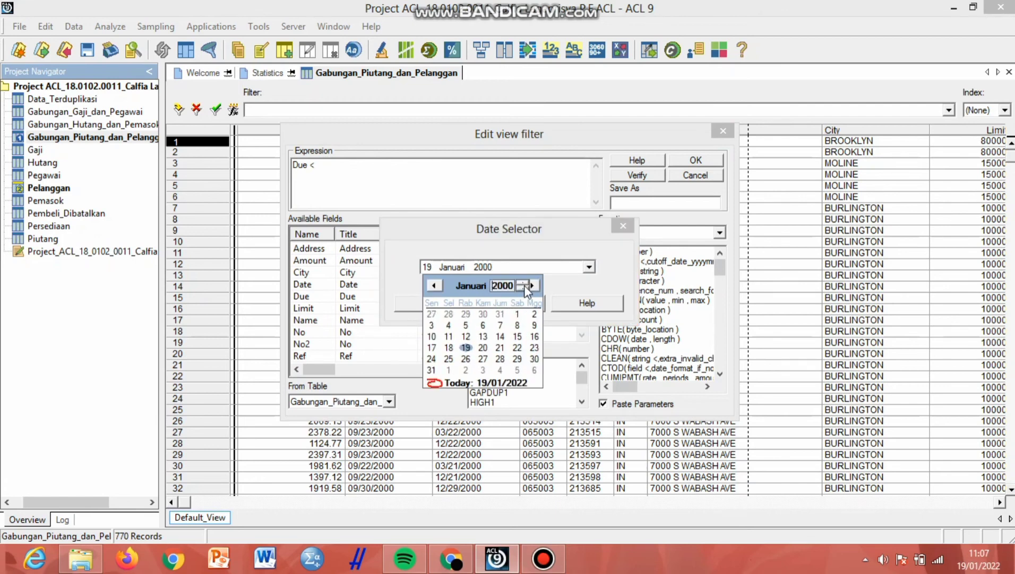
pyautogui.click(532, 285)
pyautogui.click(532, 286)
pyautogui.click(532, 286)
pyautogui.click(532, 286)
pyautogui.click(532, 285)
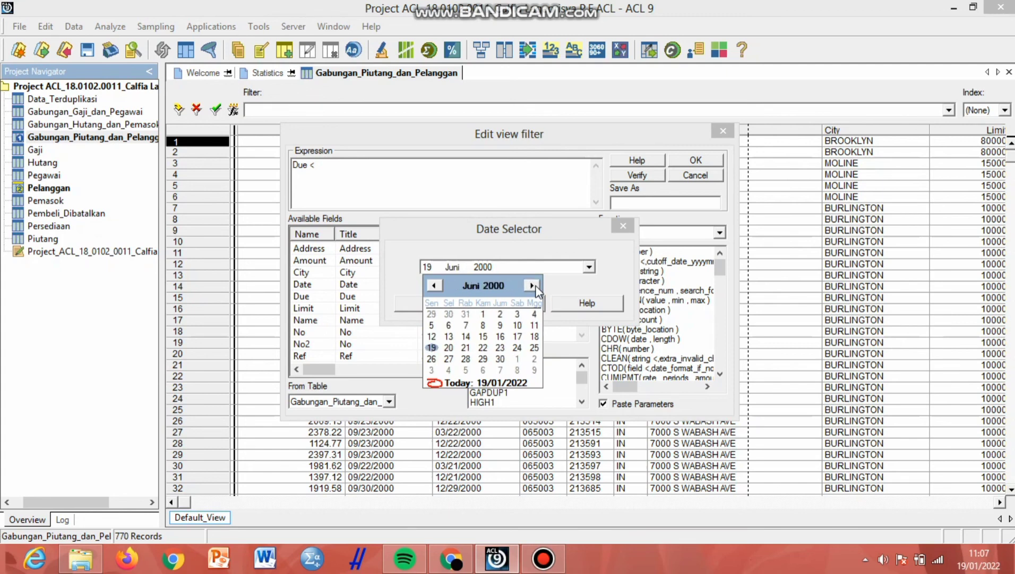
pyautogui.click(483, 313)
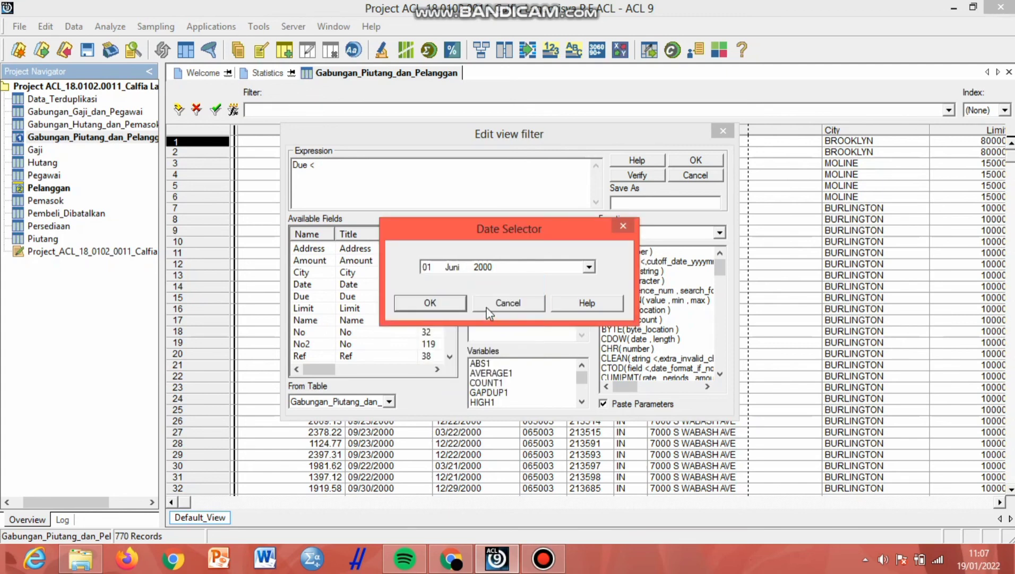
pyautogui.click(451, 307)
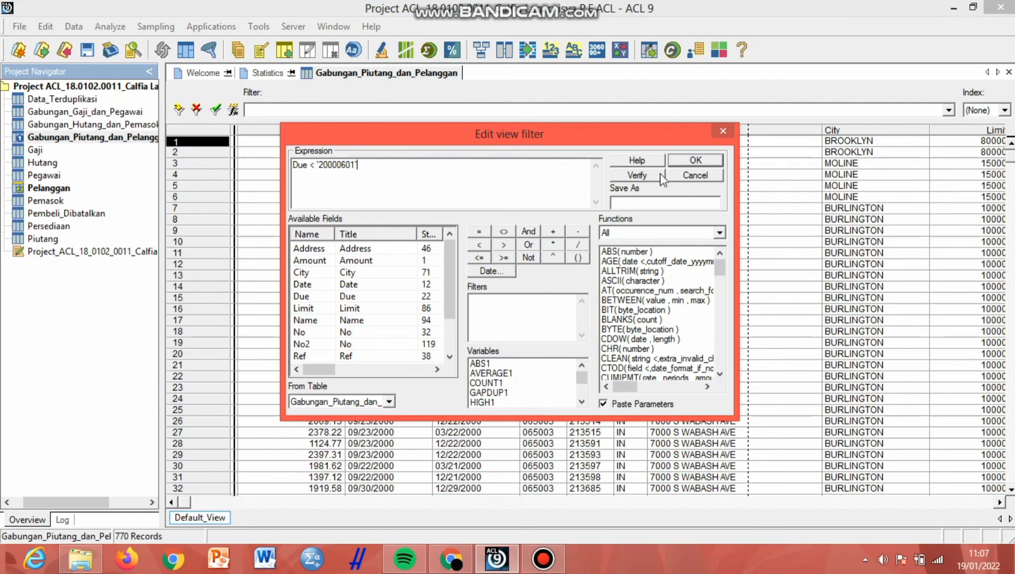
# Verify the due-date filter expression and apply it to the joined table's view.
pyautogui.click(631, 176)
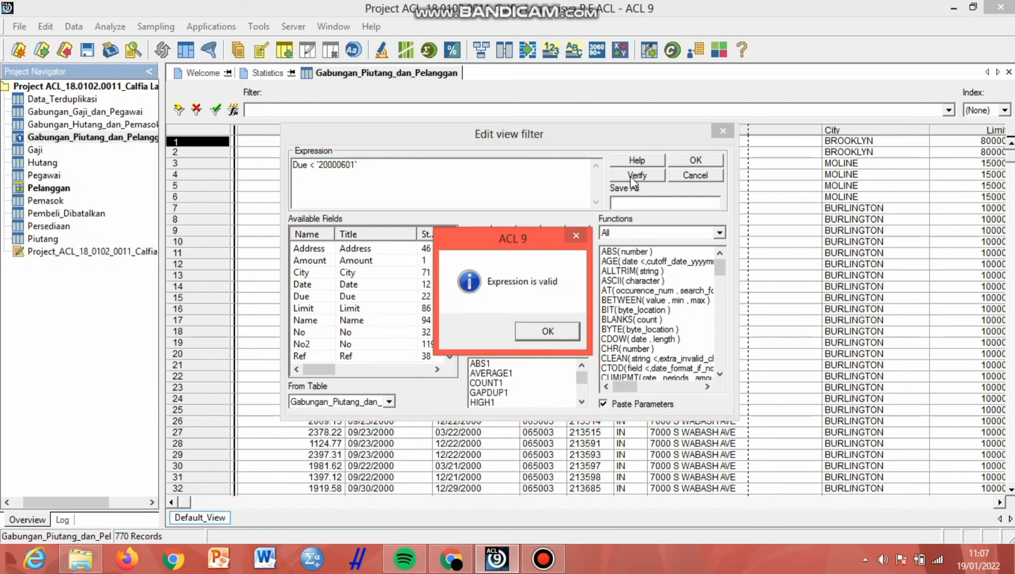
pyautogui.click(549, 332)
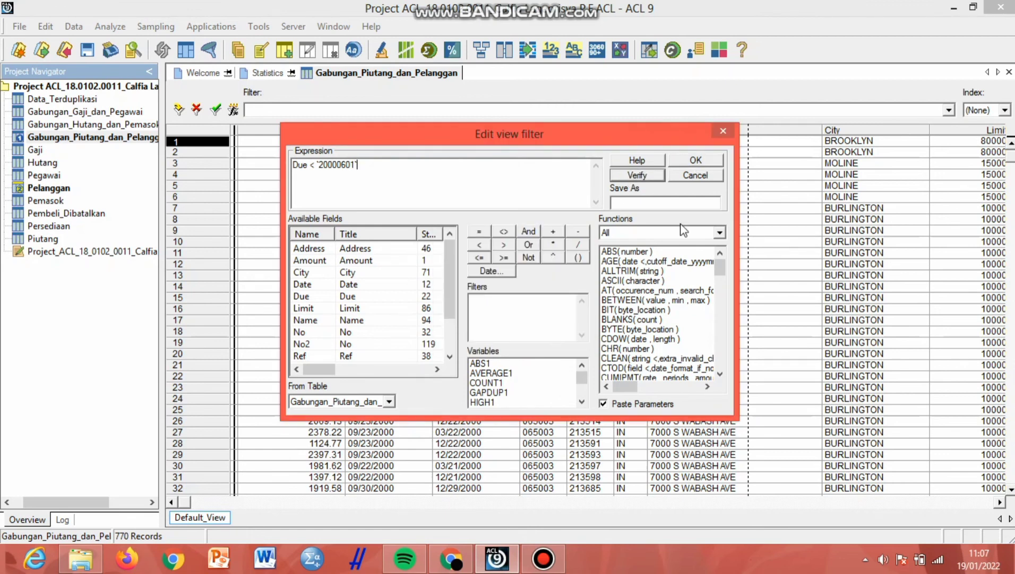
pyautogui.click(697, 160)
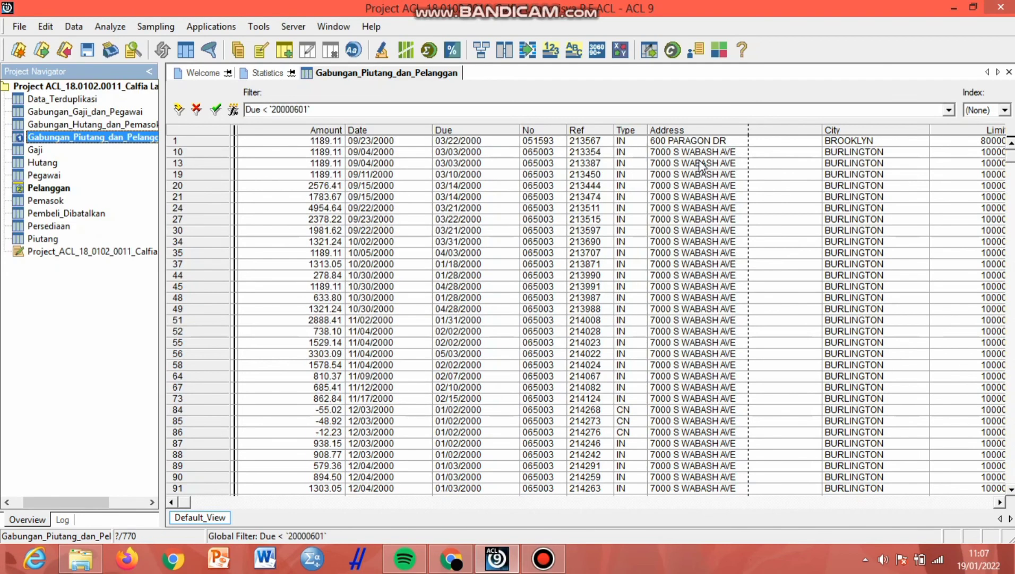
# Export the filtered view as text to a file named Jatuh Tempo 1 Juni 2000_ followed by the student number.
pyautogui.click(74, 27)
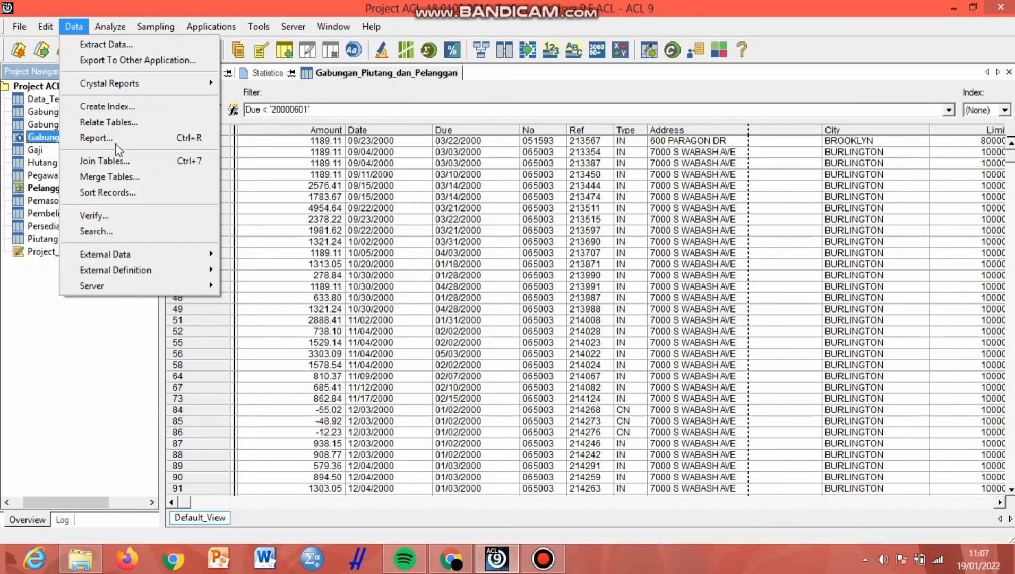
pyautogui.click(133, 61)
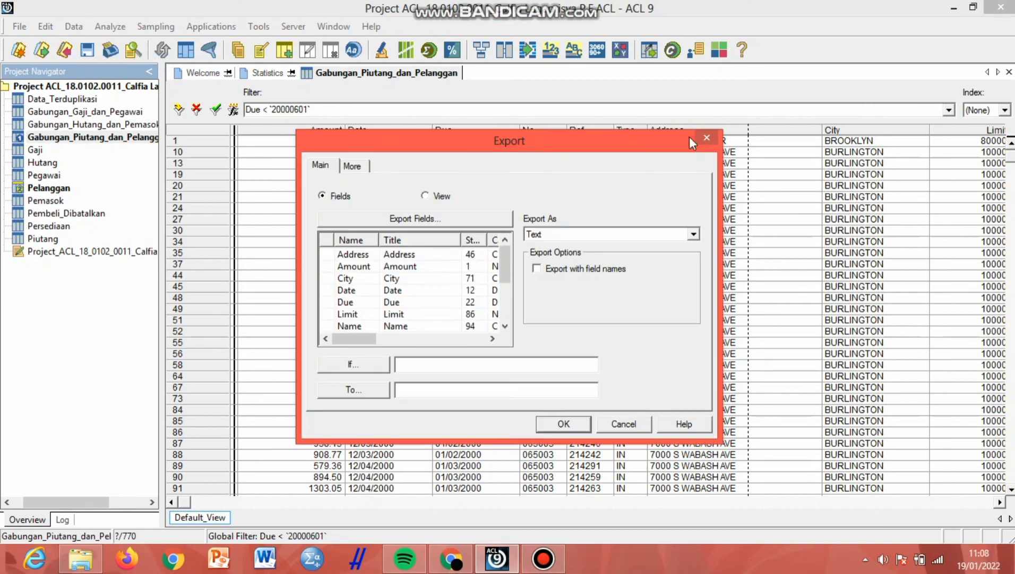
pyautogui.click(426, 196)
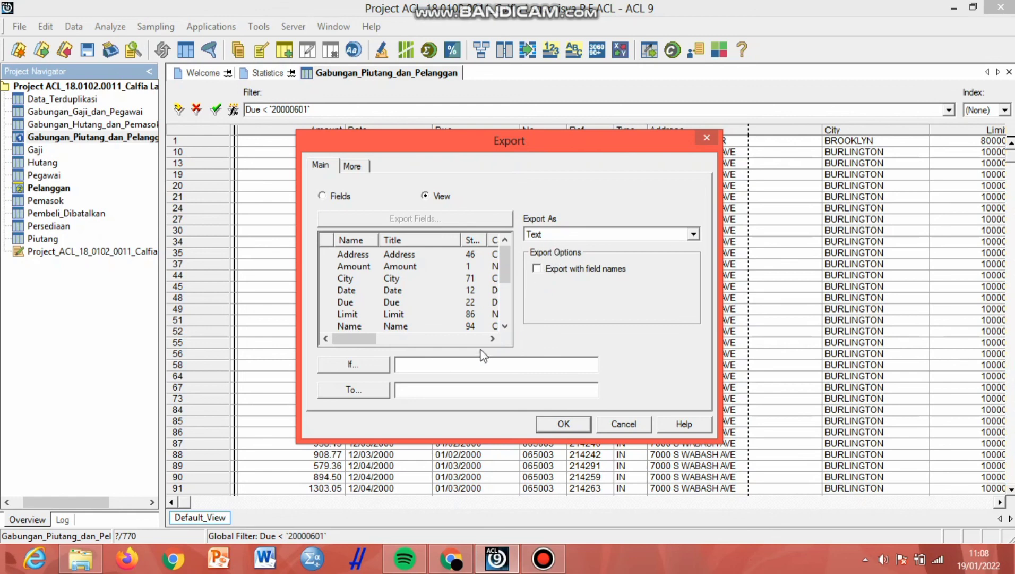
pyautogui.click(434, 393)
pyautogui.write('Jatuh Tempo 1 Juni 2000')
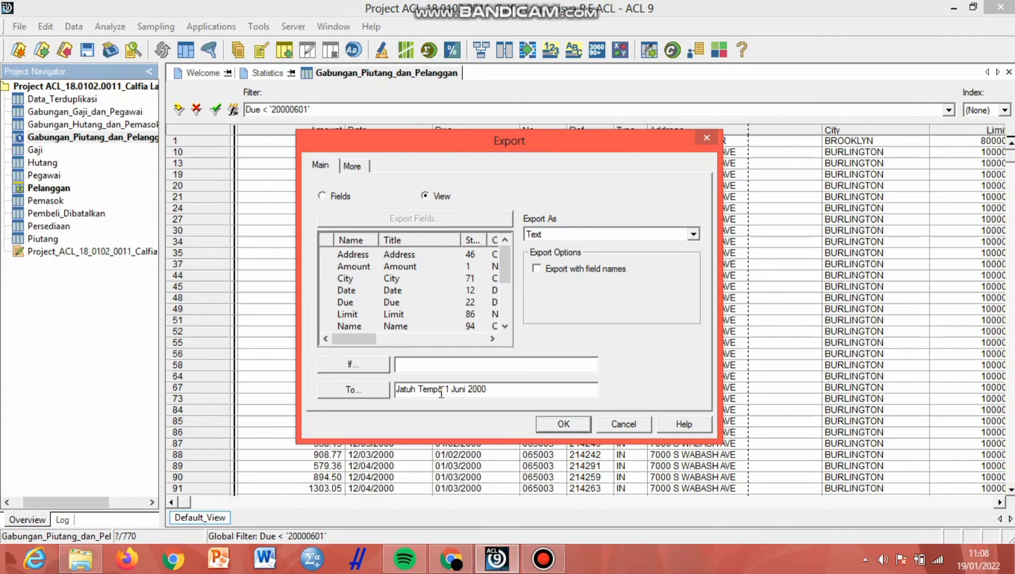
pyautogui.write('_18.0102.0011')
pyautogui.click(564, 424)
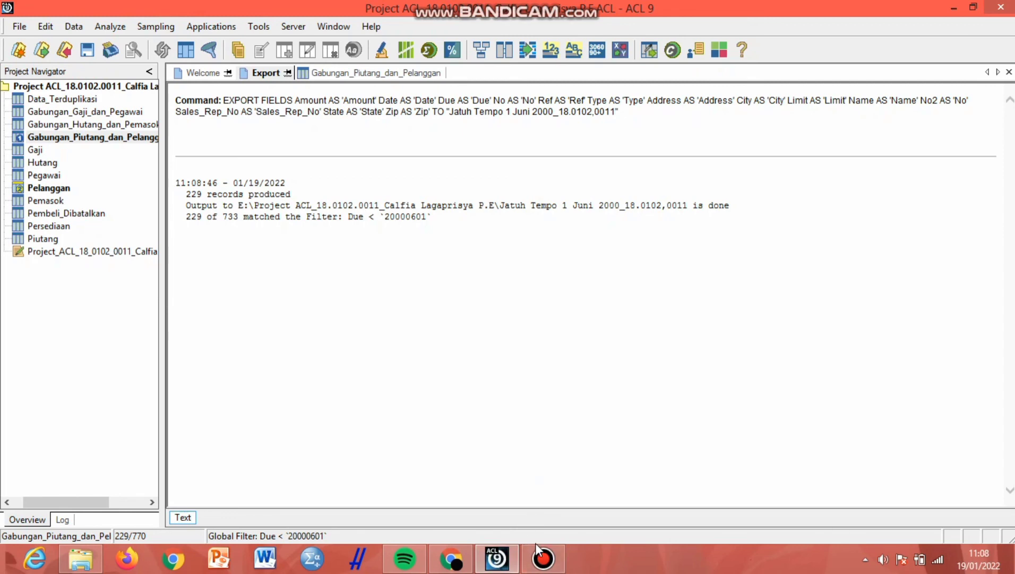
pyautogui.moveTo(538, 549)
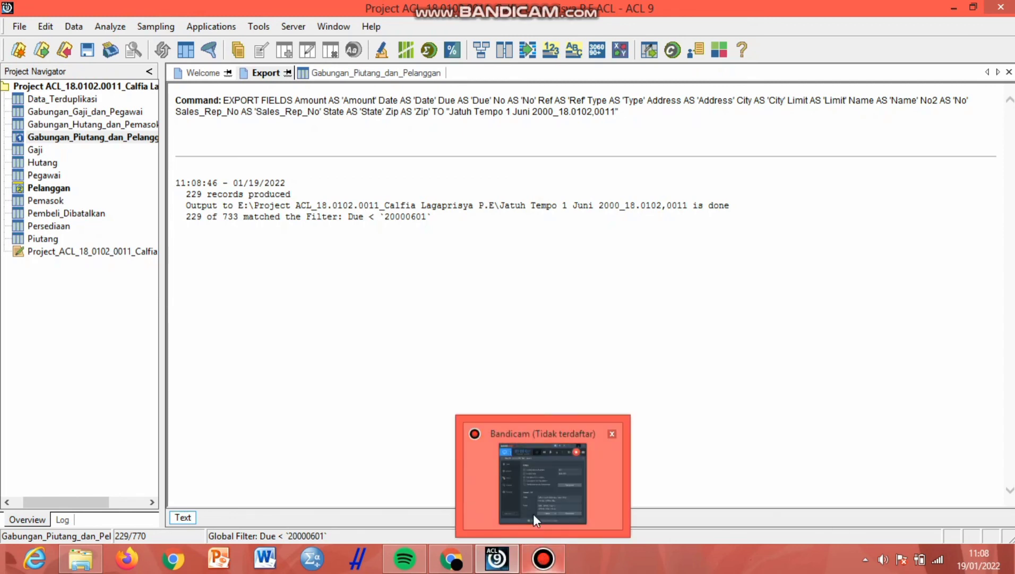